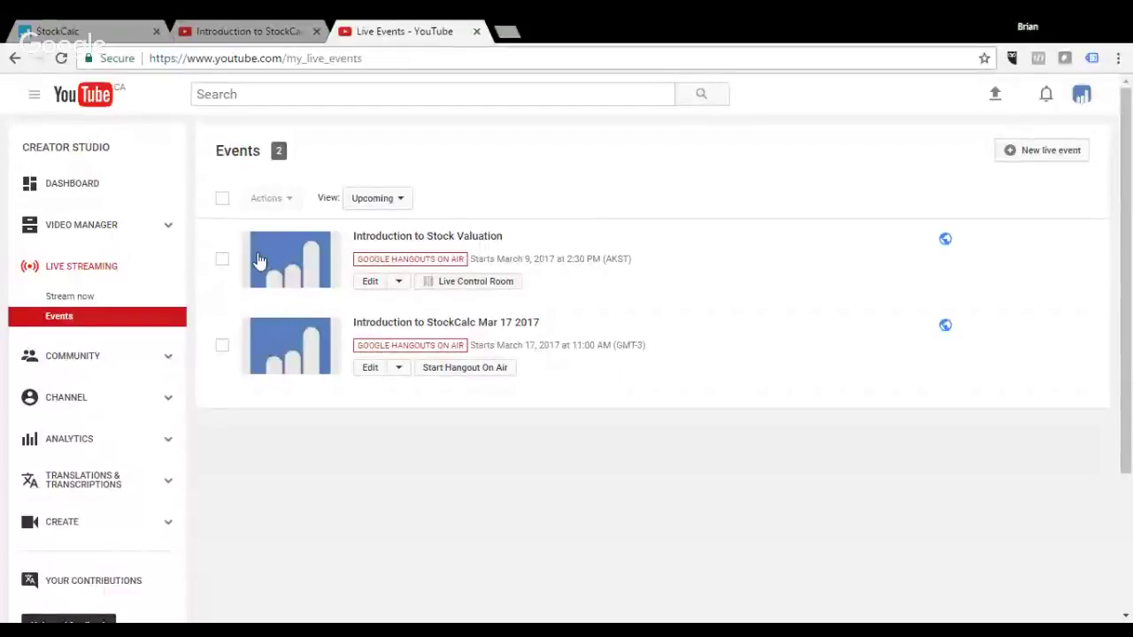
Step: Check the live YouTube stream titled Introduction to StockCalc Mar 17 2017, beginning and ending at the StockCalc home page
left_click(71, 31)
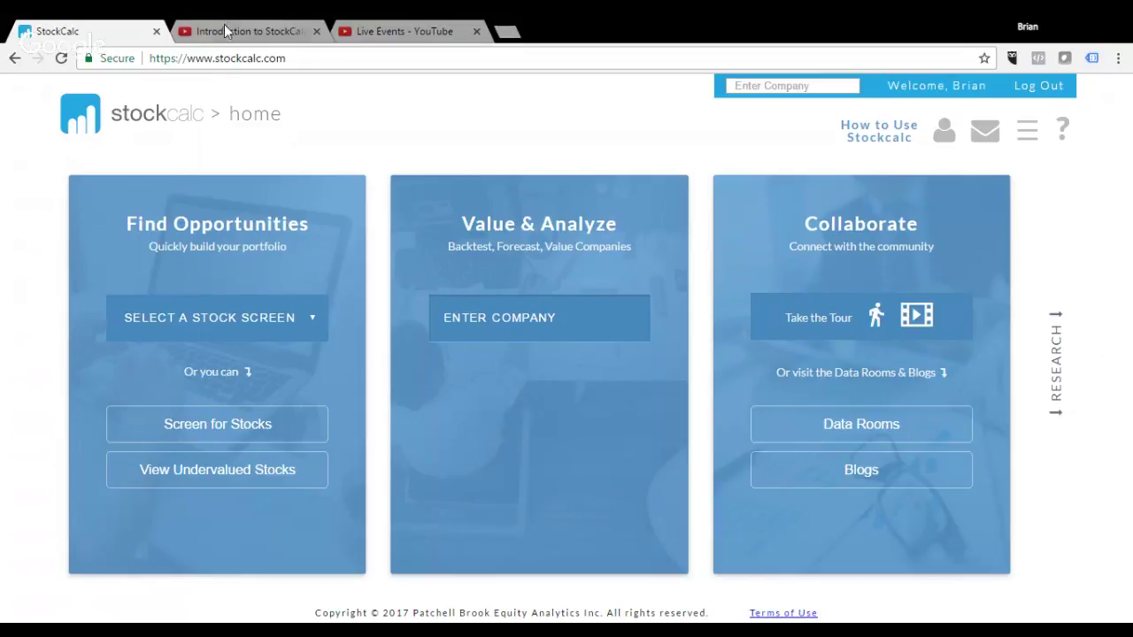
left_click(383, 36)
left_click(256, 35)
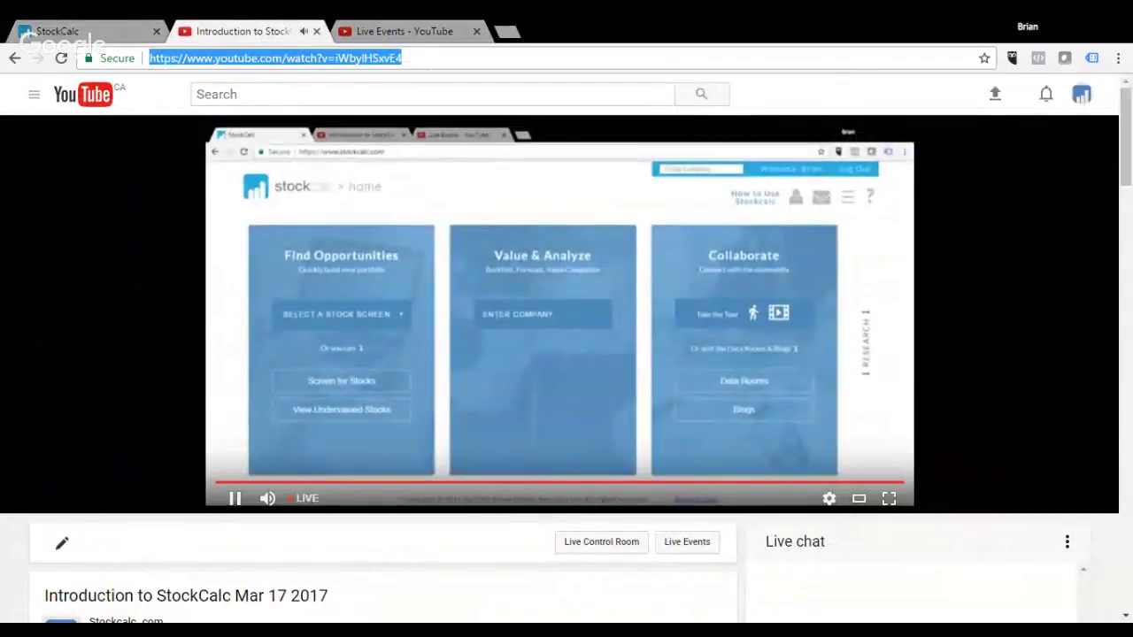
left_click(95, 28)
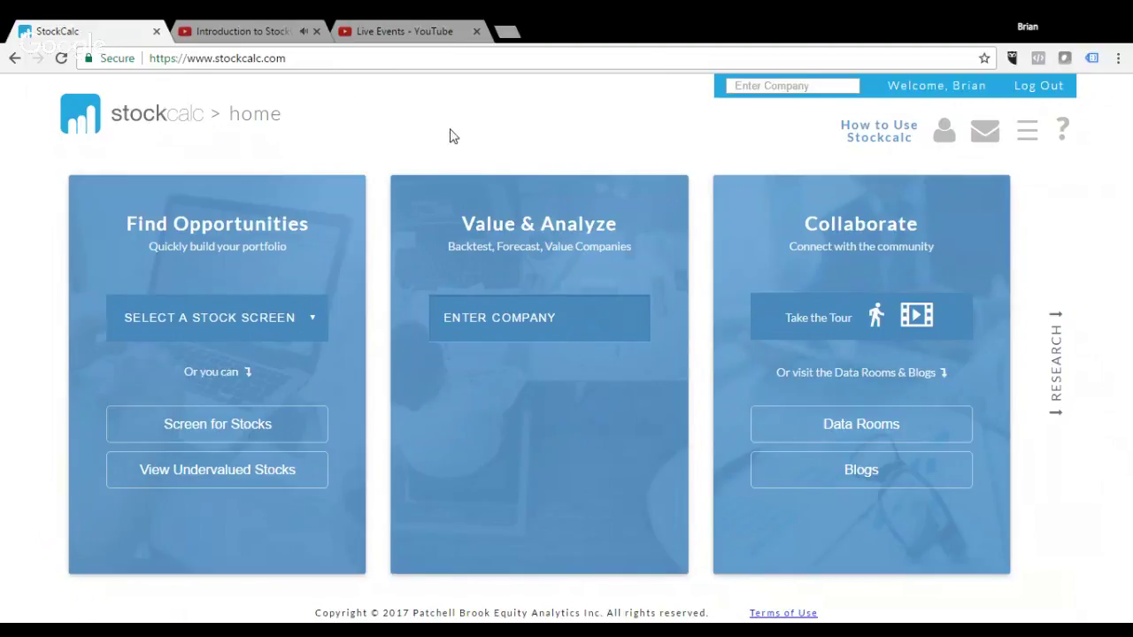
Step: Close the YouTube page playing the Introduction to StockCalc stream and switch back to StockCalc
left_click(381, 29)
left_click(237, 33)
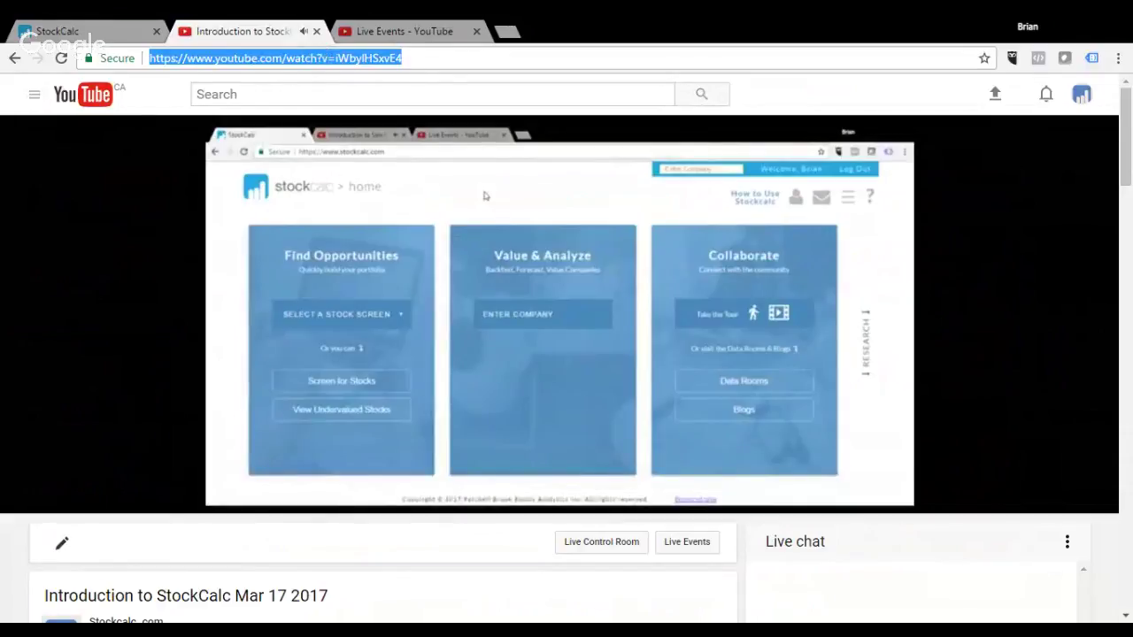
left_click(322, 55)
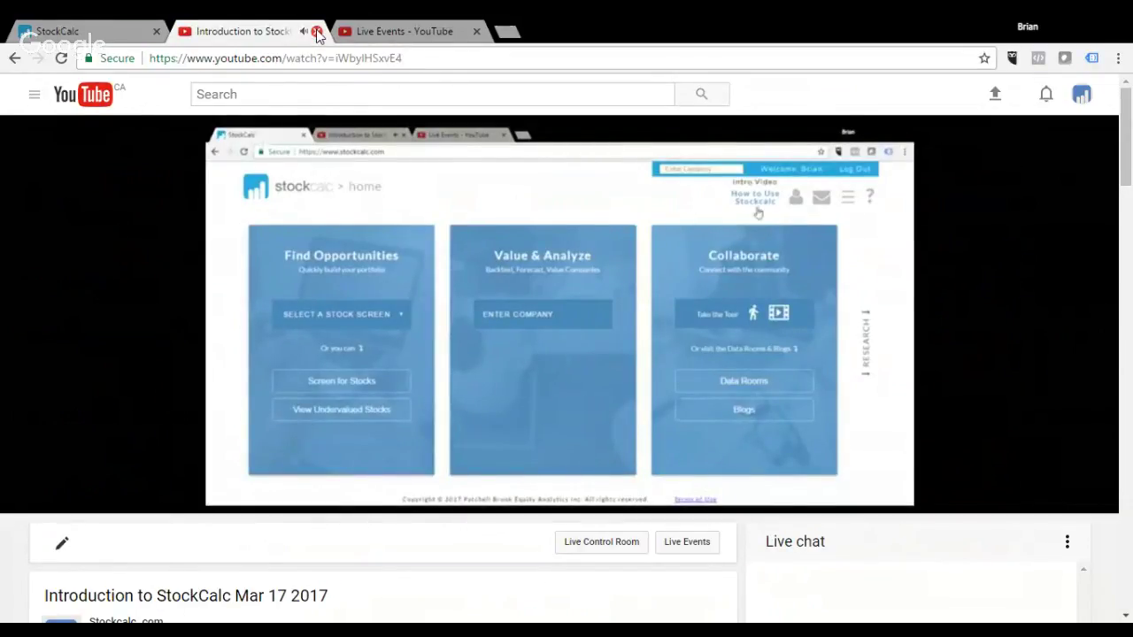
left_click(317, 32)
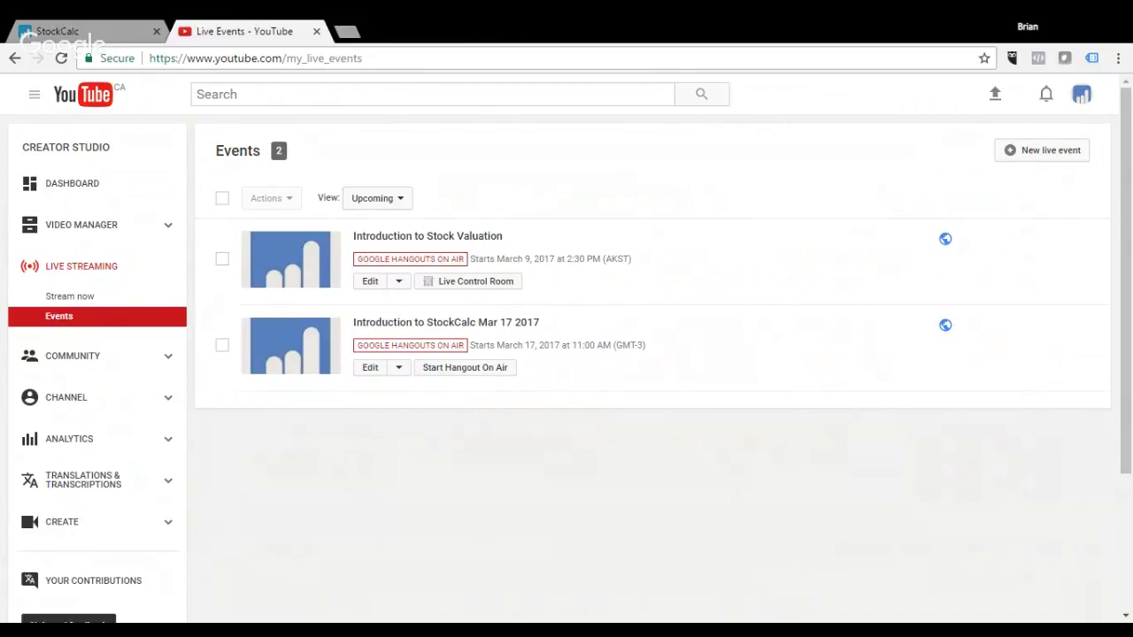
left_click(79, 40)
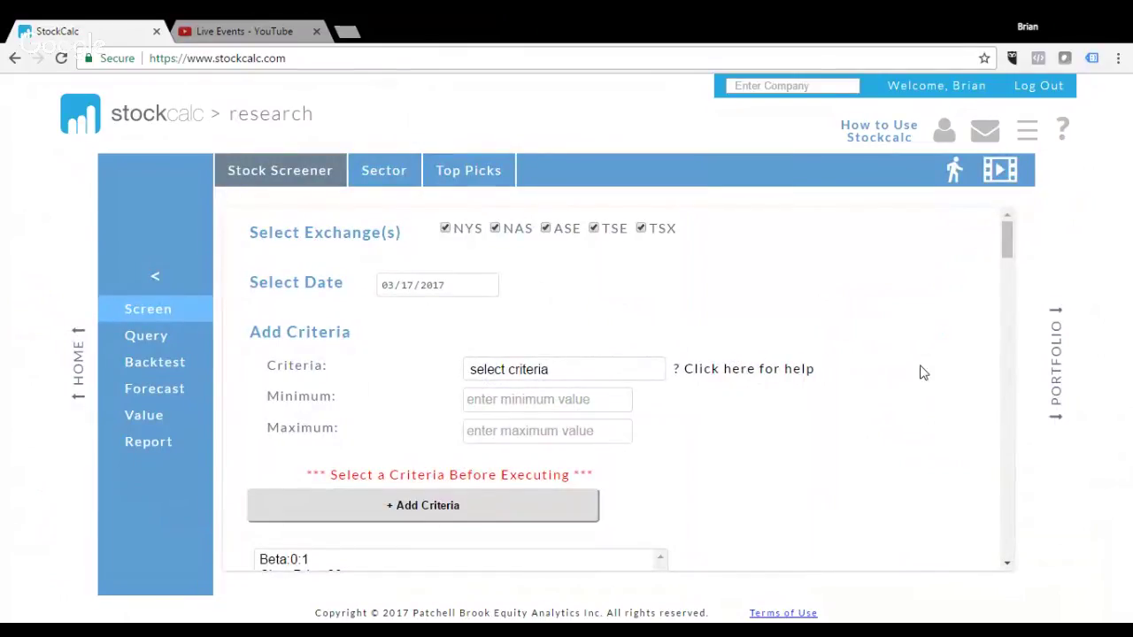
Step: Examine the stock screener's exchange, date and criteria settings together with the table of matching stocks
left_click_drag(1006, 236, 1010, 300)
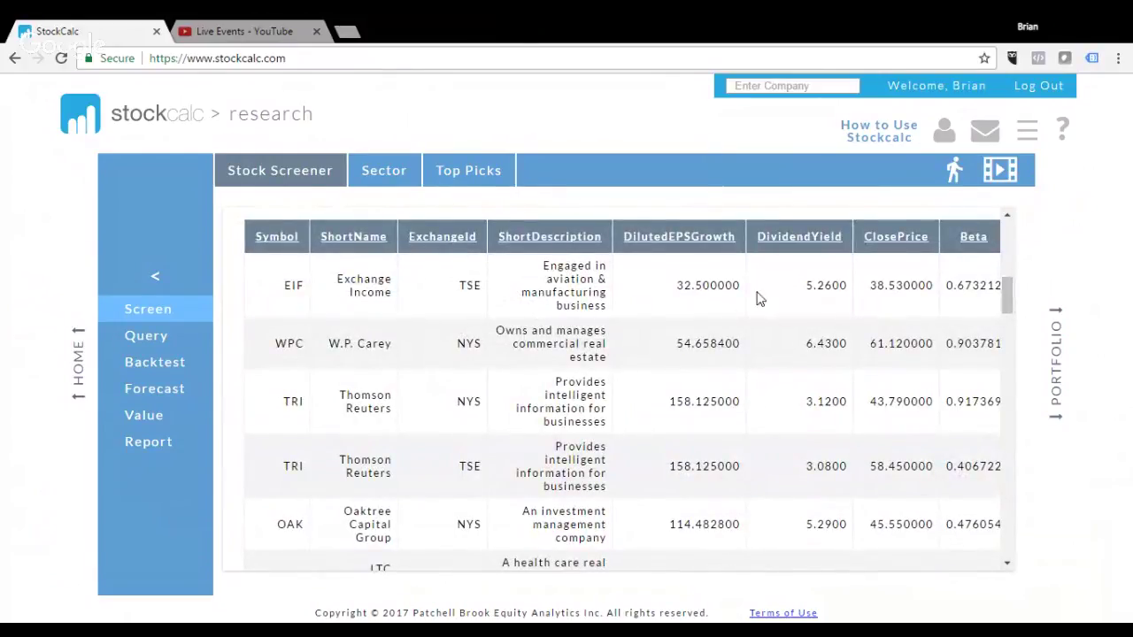
left_click_drag(1010, 300, 1005, 241)
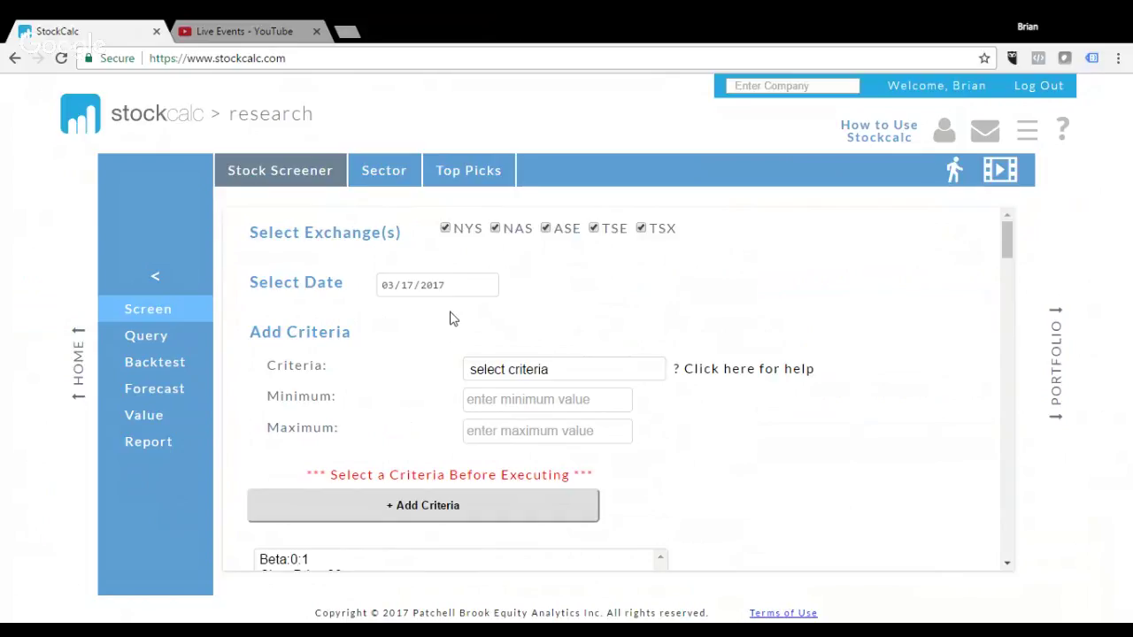
left_click(620, 369)
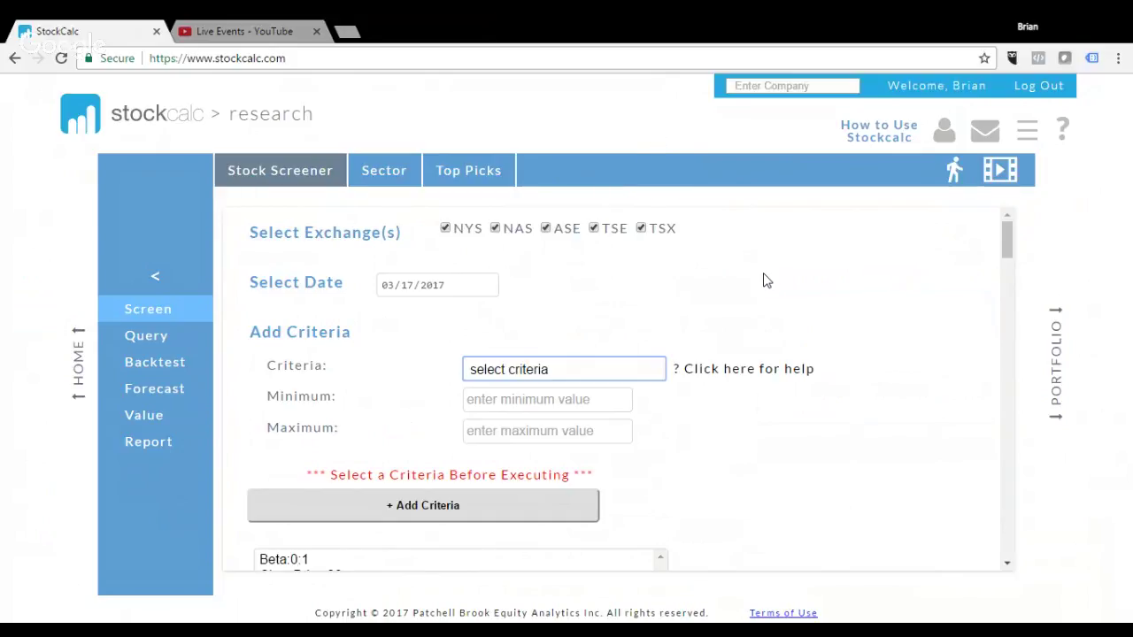
scroll(908, 344, "down", 3)
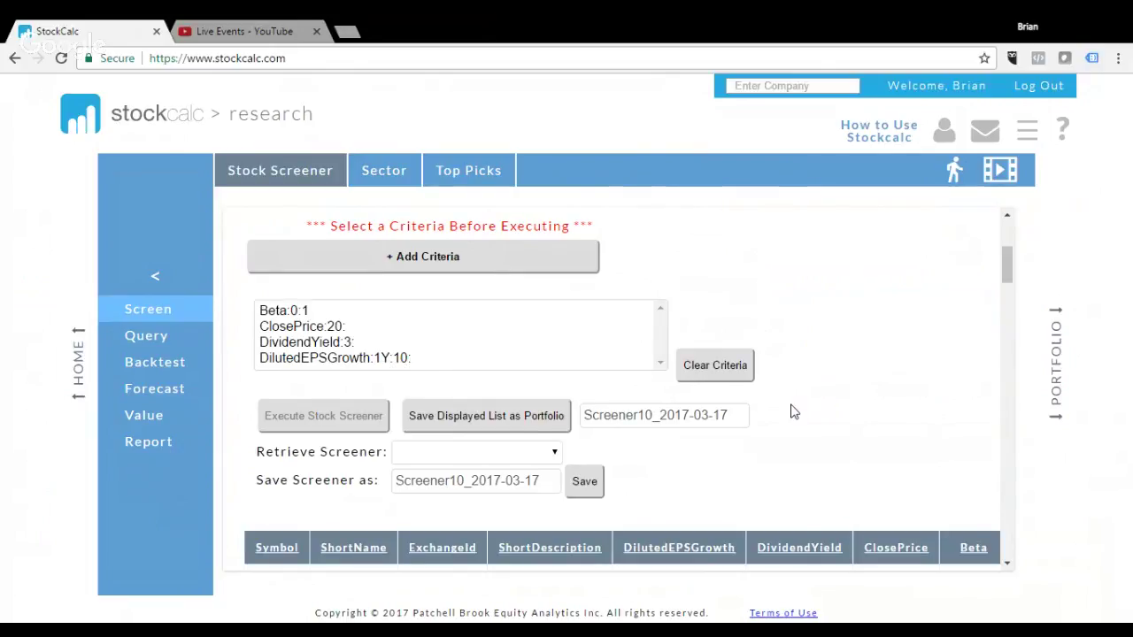
scroll(894, 389, "down", 1)
scroll(796, 404, "down", 3)
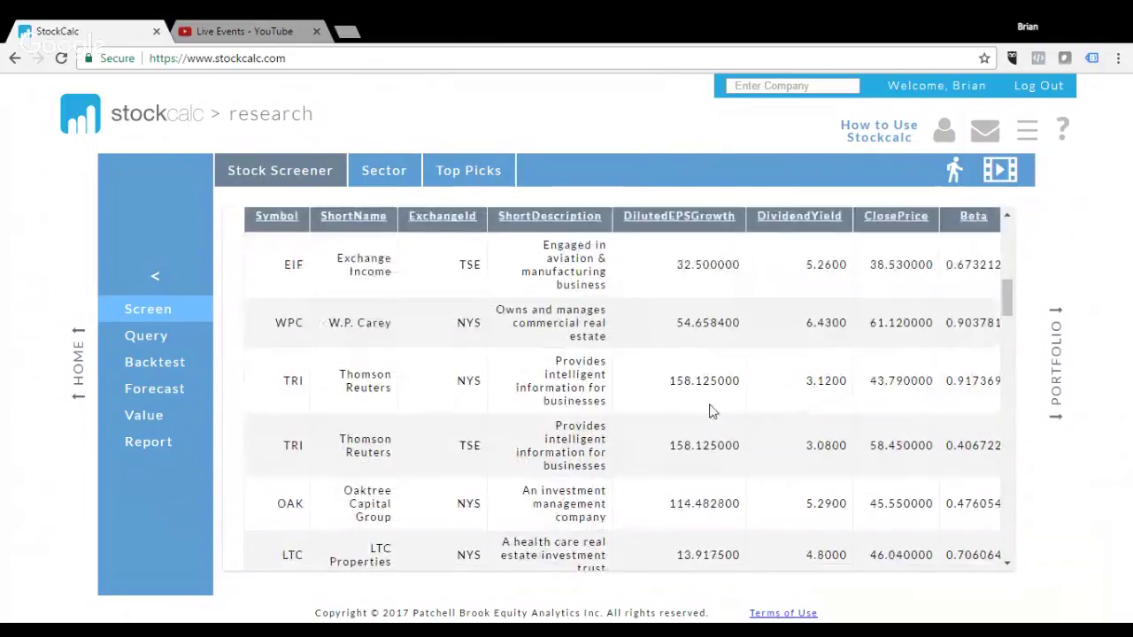
scroll(819, 491, "down", 1)
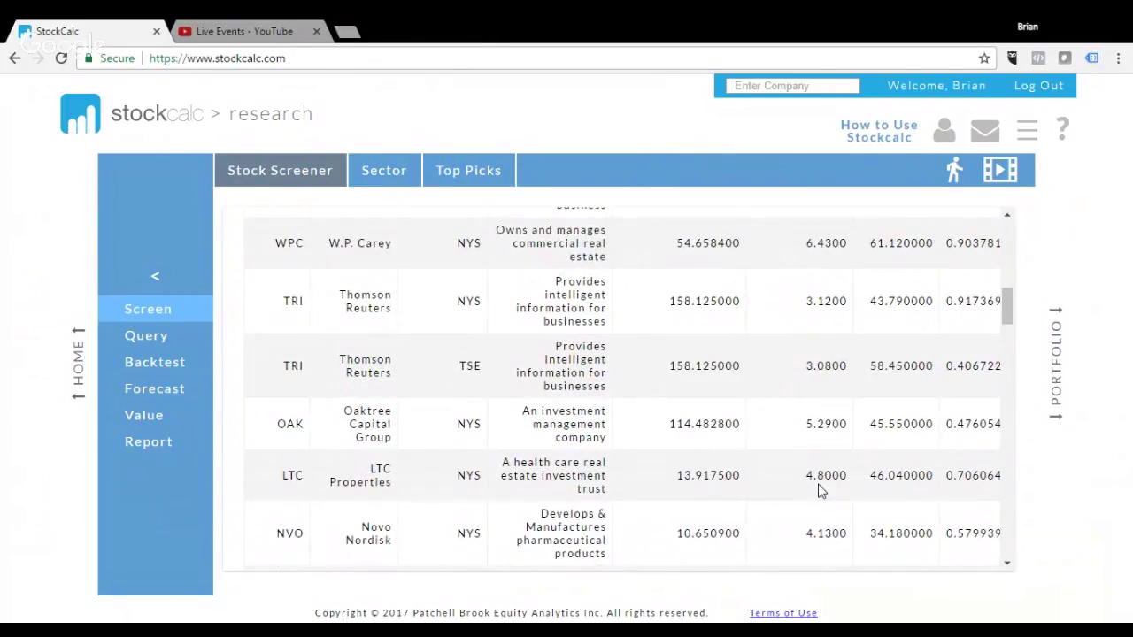
scroll(819, 491, "up", 5)
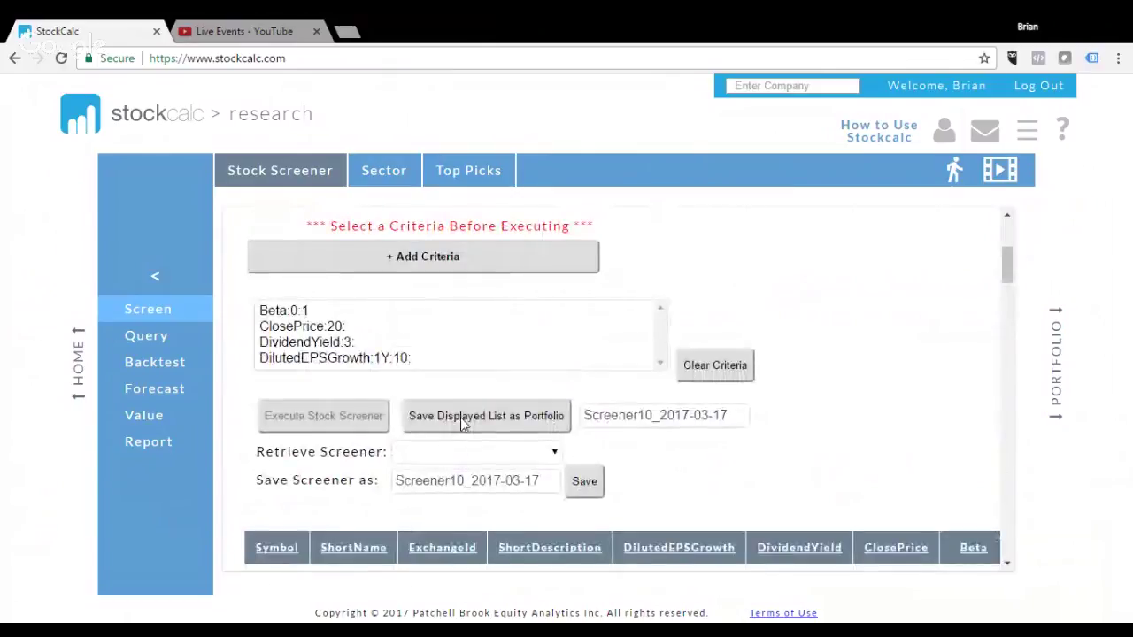
left_click(619, 415)
left_click_drag(584, 416, 727, 415)
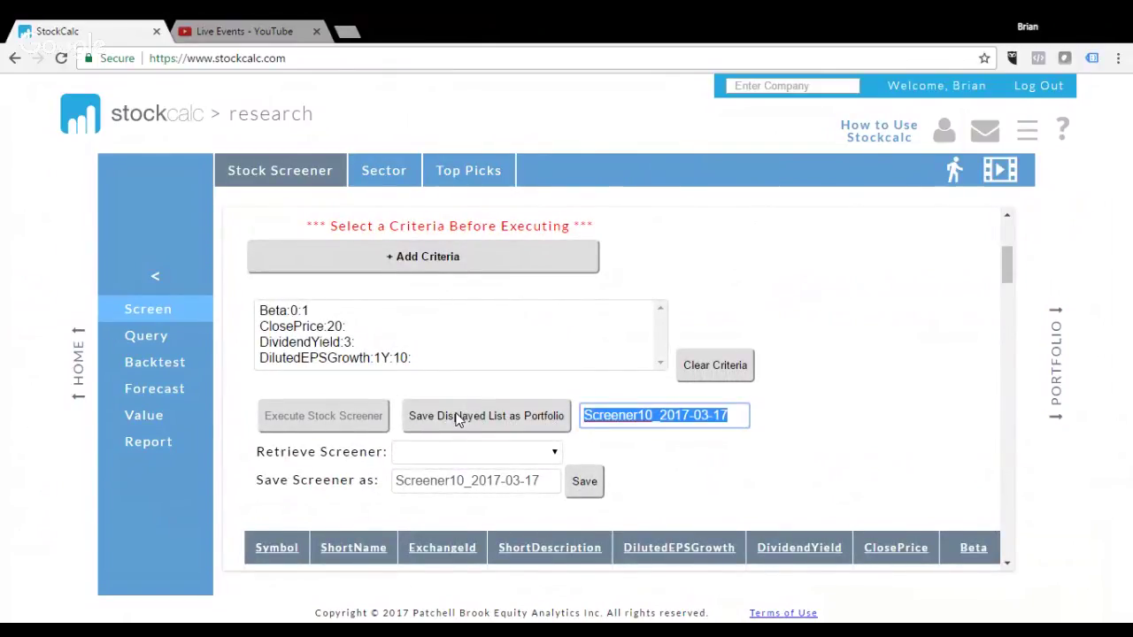
left_click(281, 118)
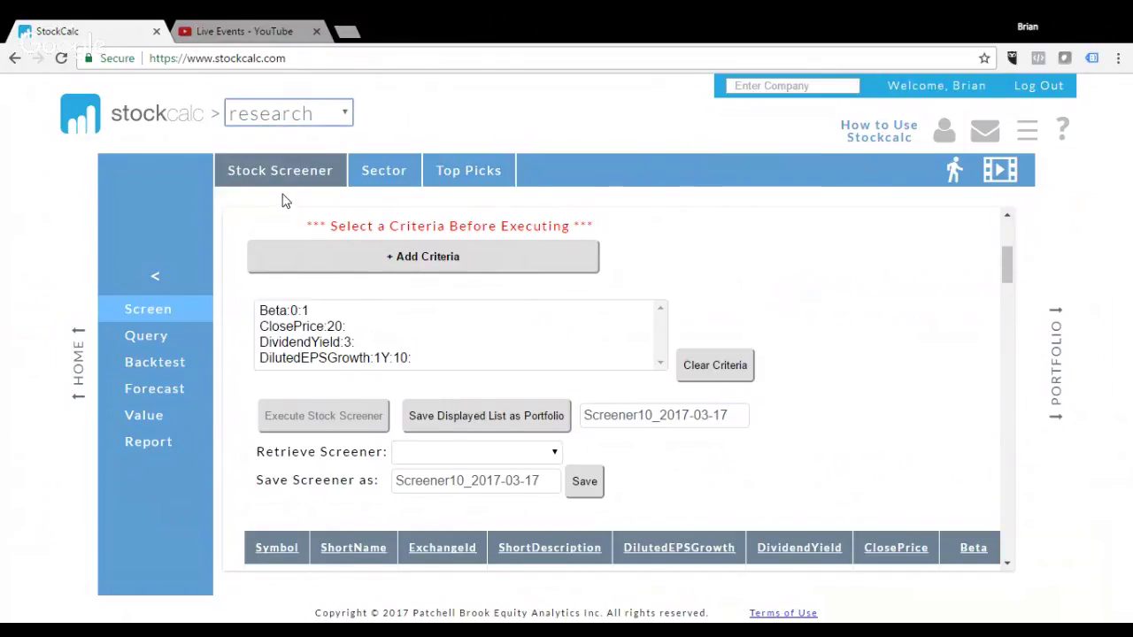
left_click(454, 112)
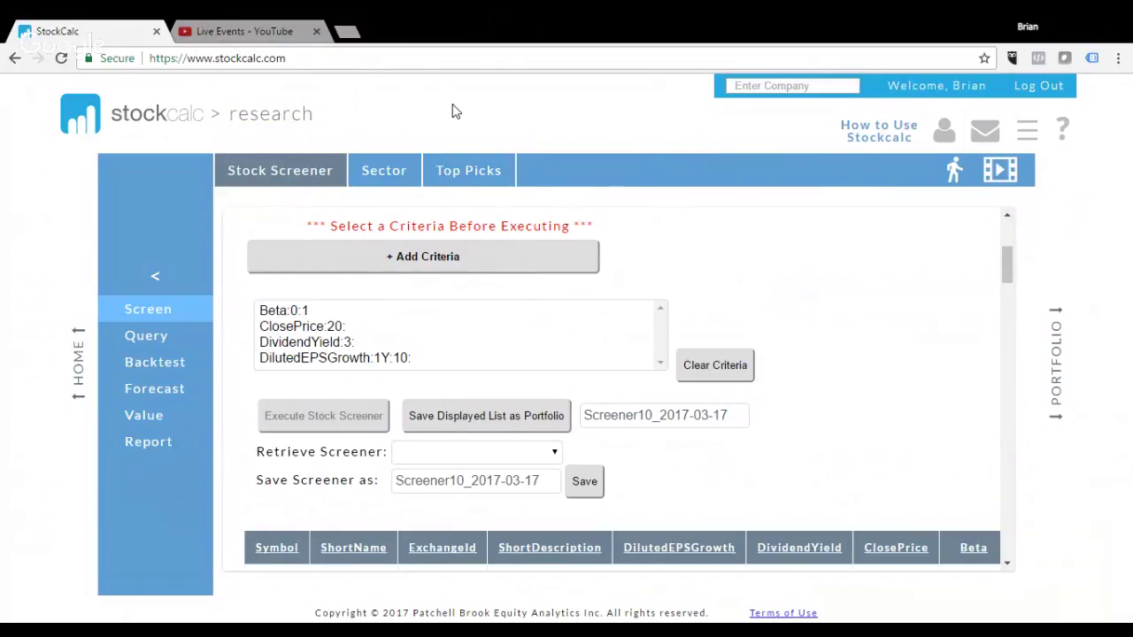
Step: Return to the StockCalc home page, enter FB:NAS as the company to value, and view its report
left_click(79, 372)
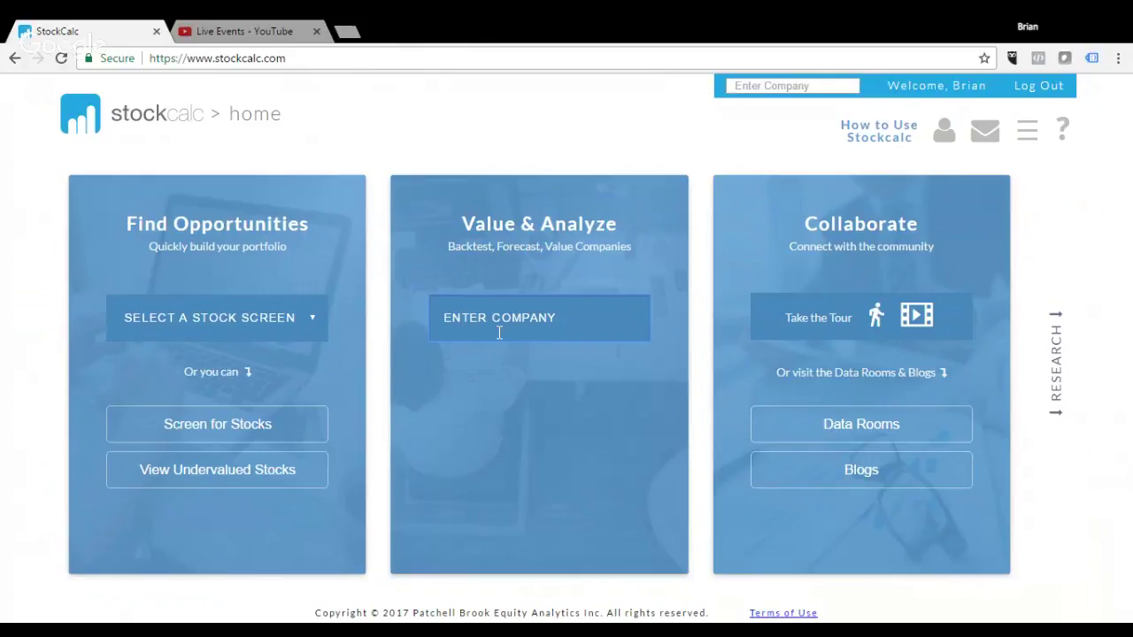
left_click(499, 332)
type("jn")
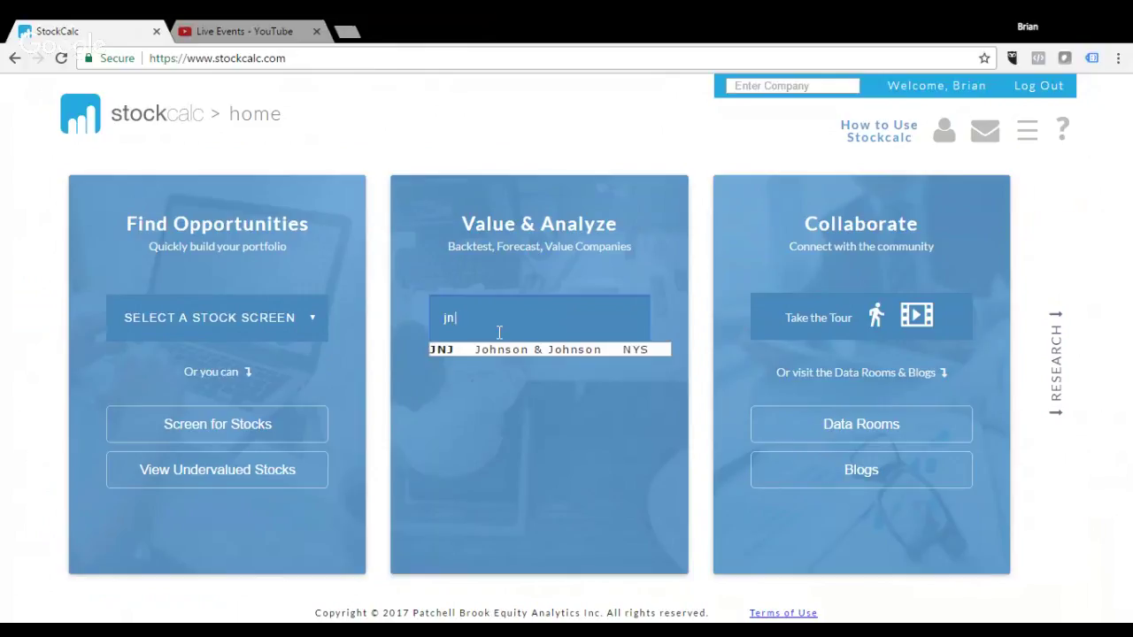
key("BackSpace")
key("BackSpace")
type("fb")
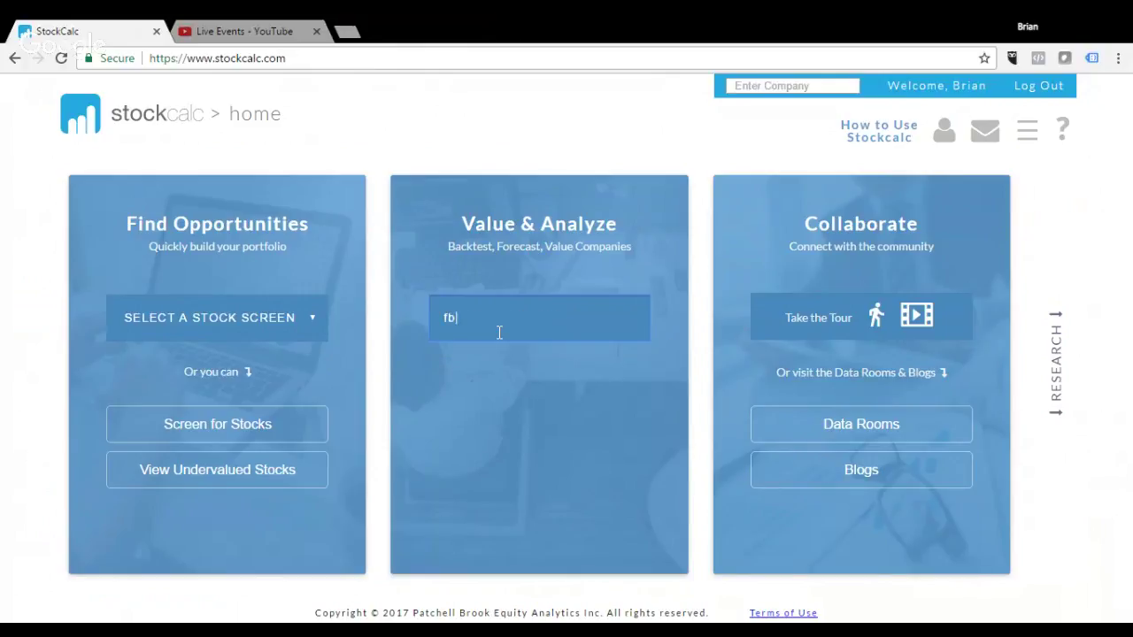
left_click(533, 350)
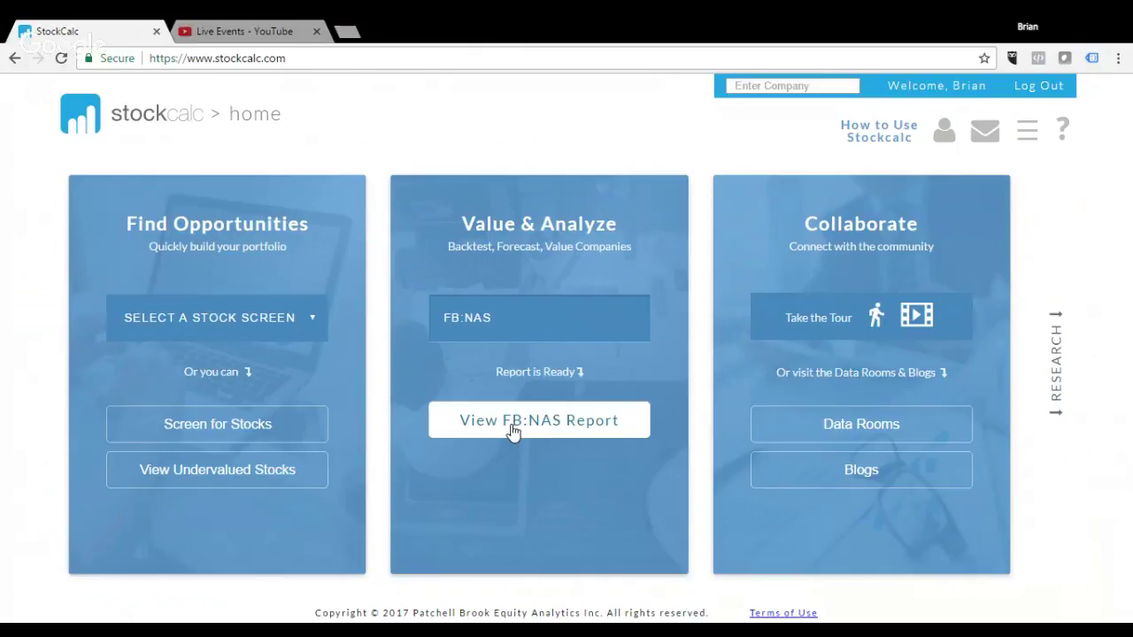
left_click(525, 428)
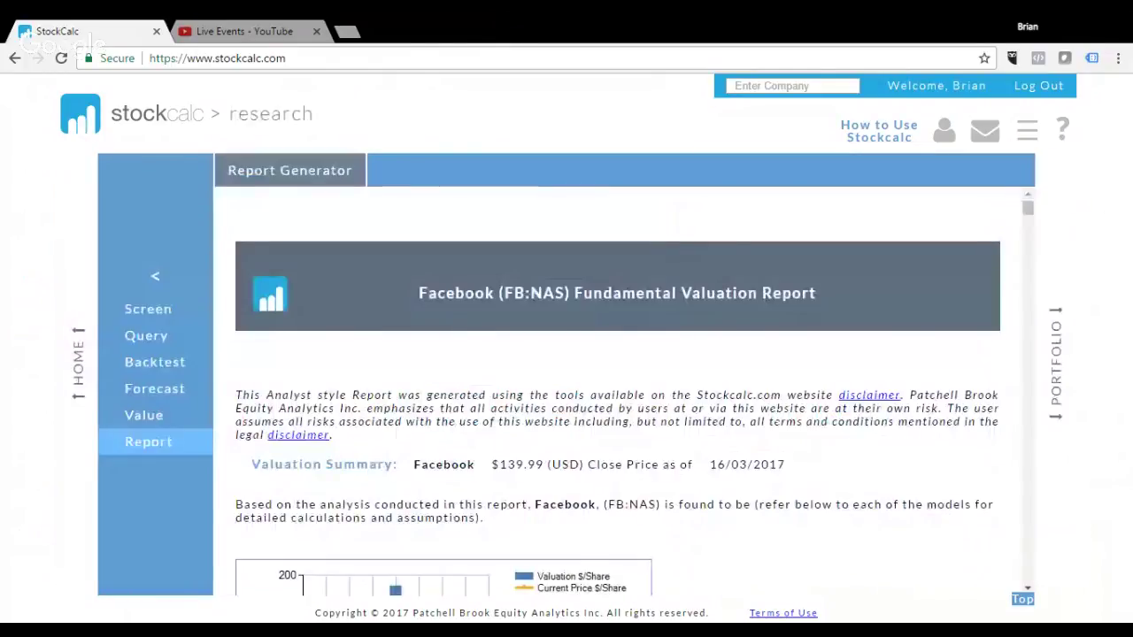
Step: Examine the Facebook report's valuation summary, including the close price, valuation chart and the written result of each model
scroll(769, 405, "down", 3)
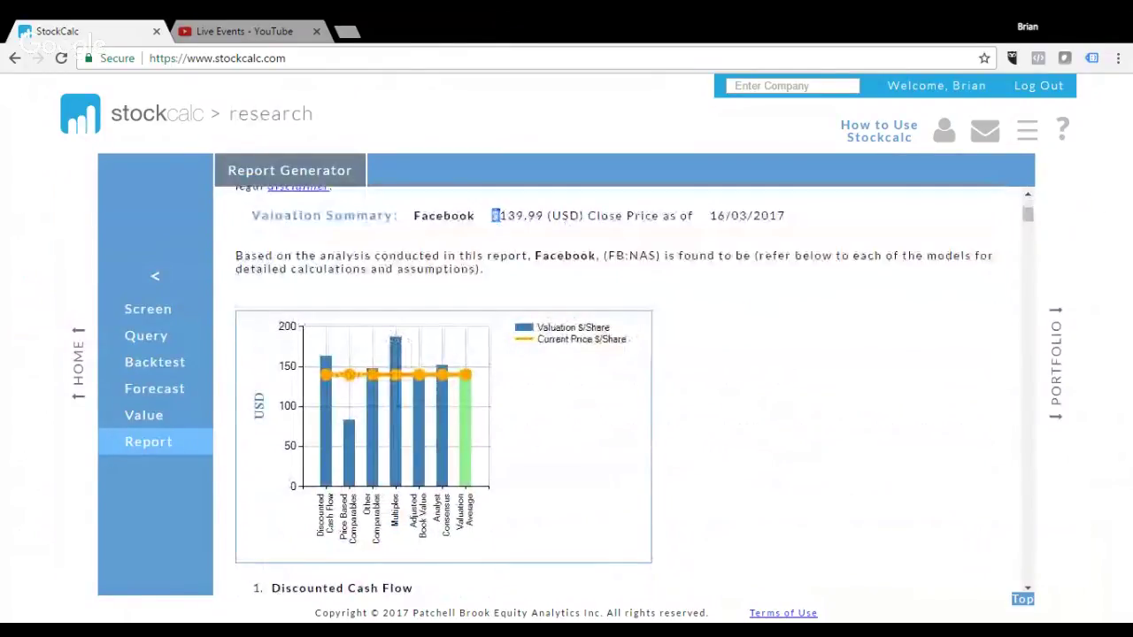
left_click_drag(492, 215, 694, 216)
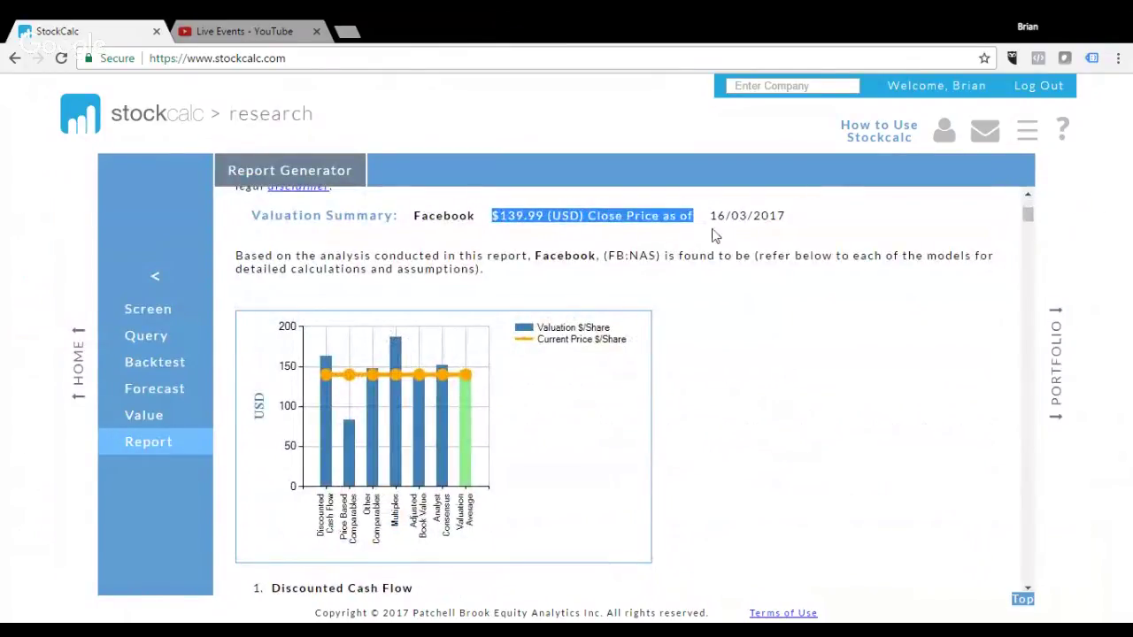
left_click(748, 318)
scroll(599, 379, "down", 1)
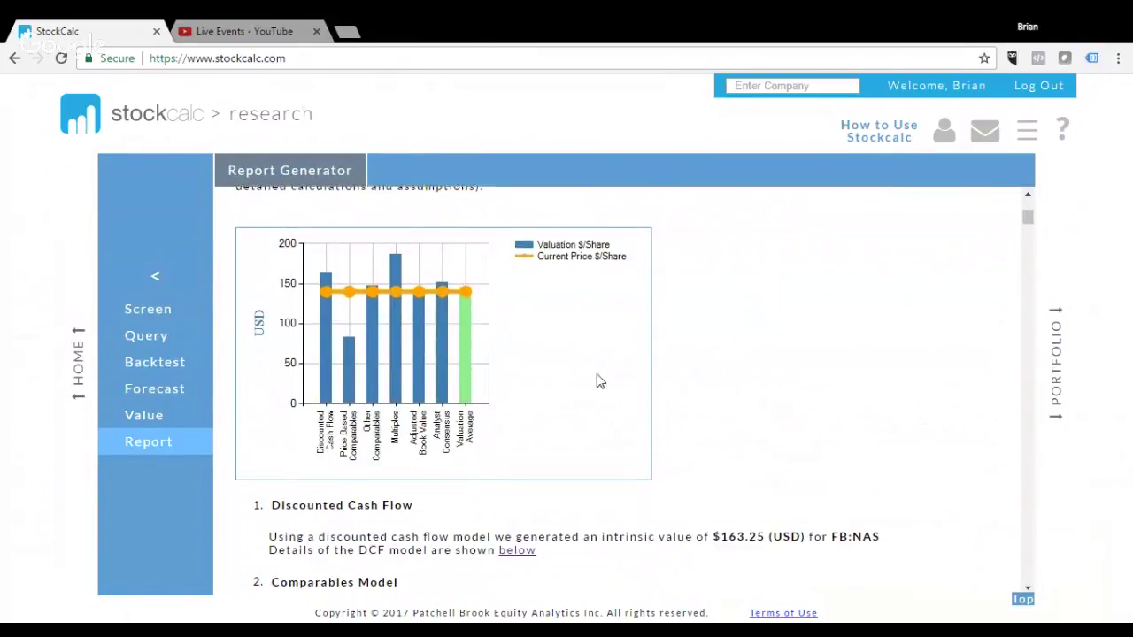
scroll(586, 375, "up", 1)
scroll(489, 449, "down", 1)
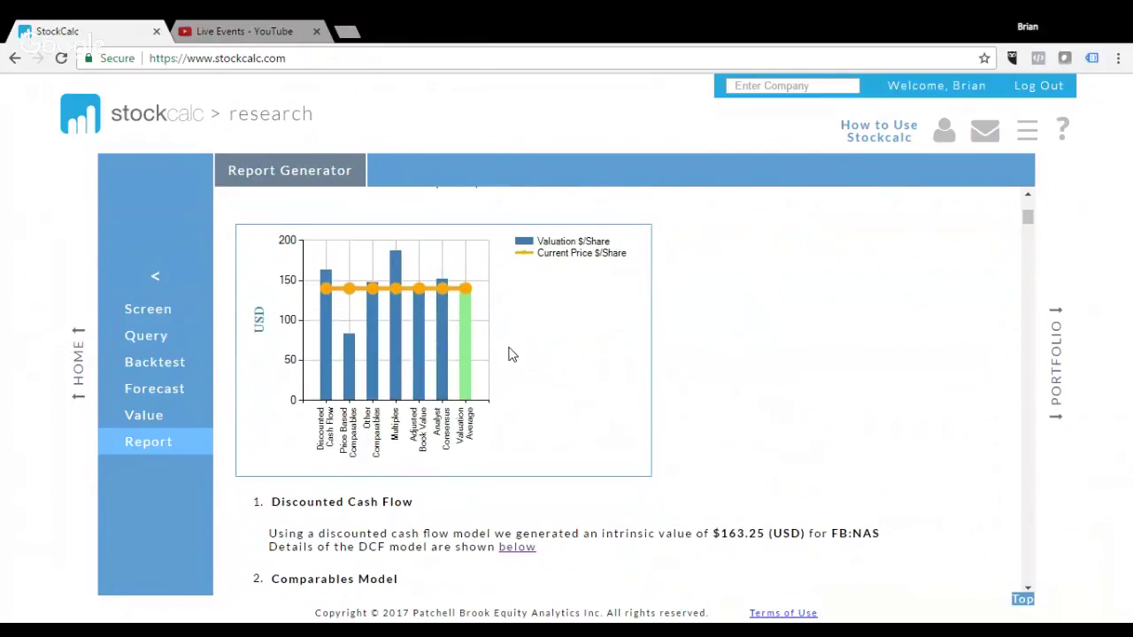
scroll(512, 354, "down", 1)
scroll(512, 354, "down", 2)
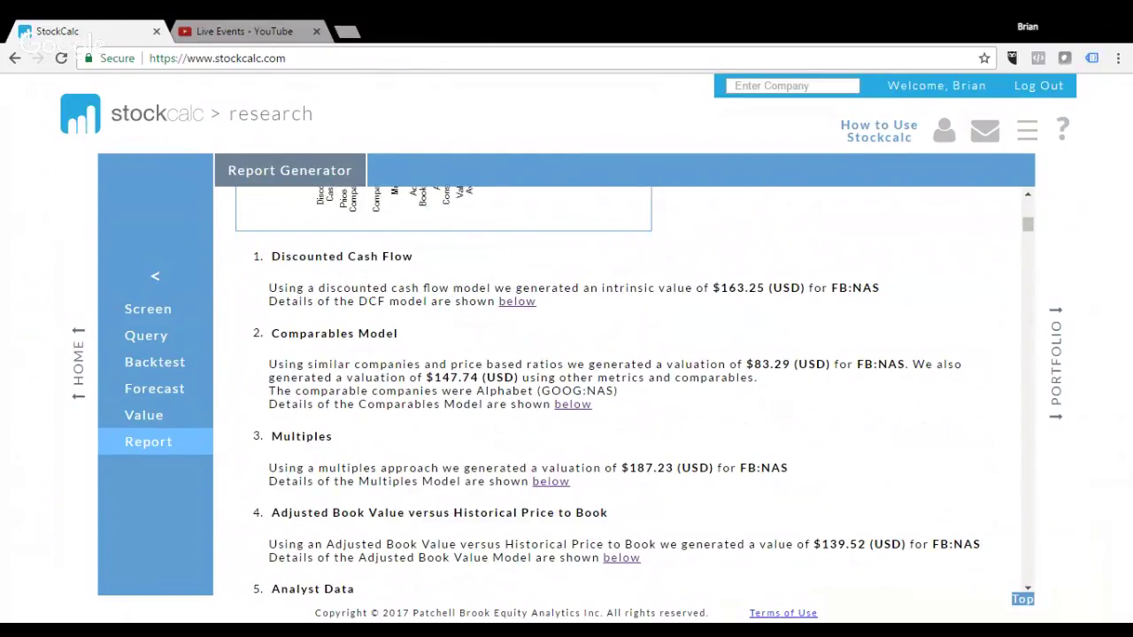
scroll(620, 390, "down", 1)
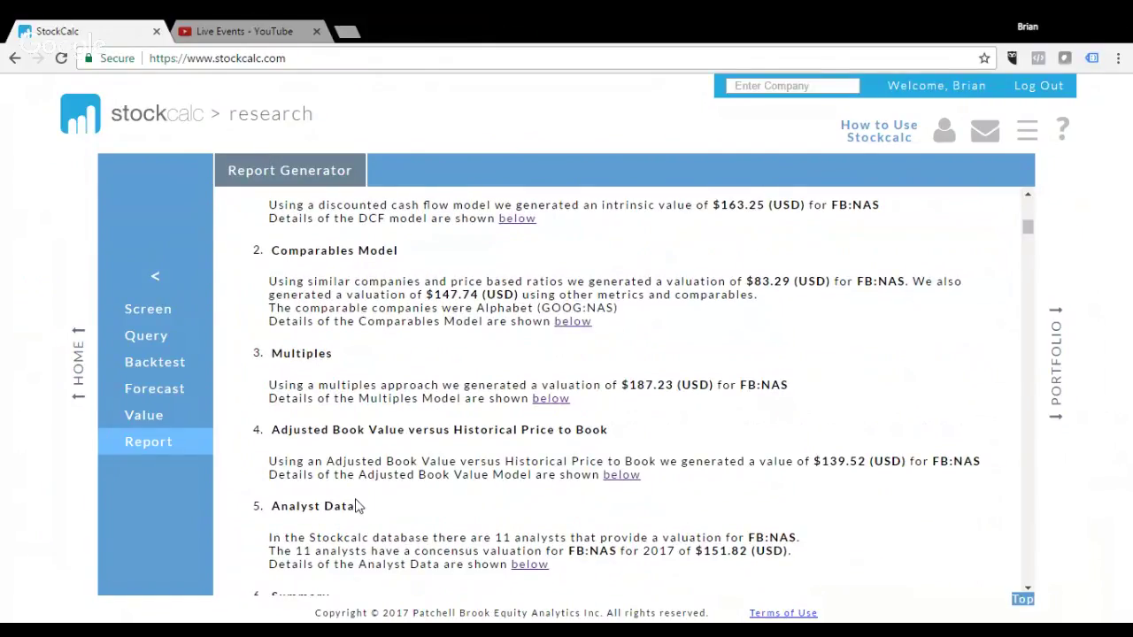
scroll(356, 505, "up", 1)
scroll(357, 505, "up", 1)
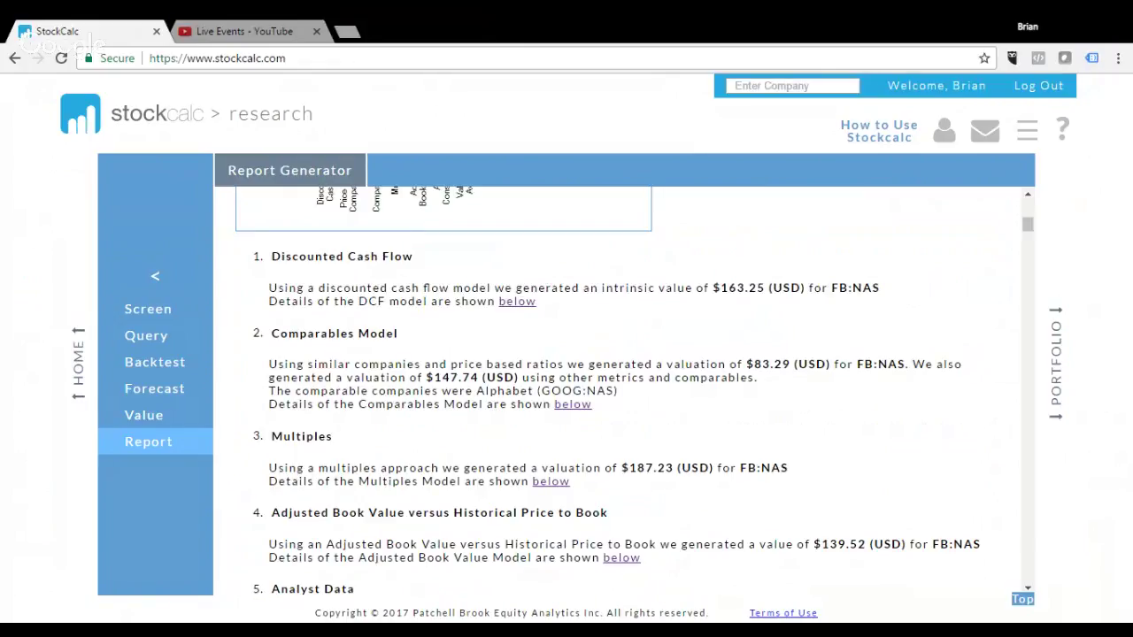
Step: Follow the Discounted Cash Flow details link in the Facebook report and review the cash flow table
left_click(516, 302)
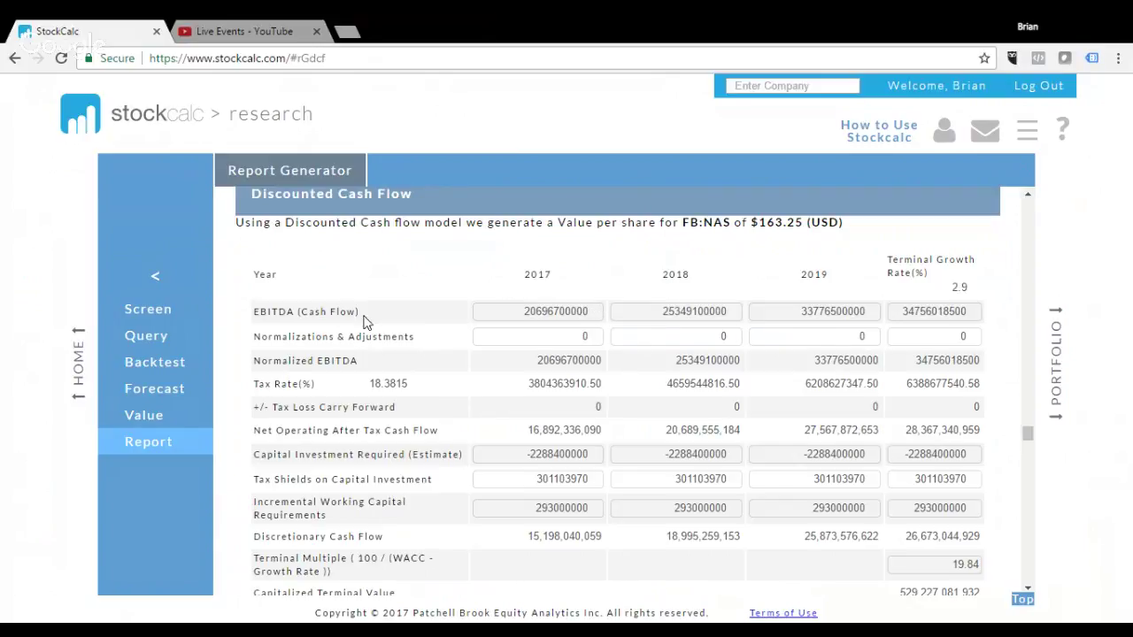
scroll(436, 385, "down", 1)
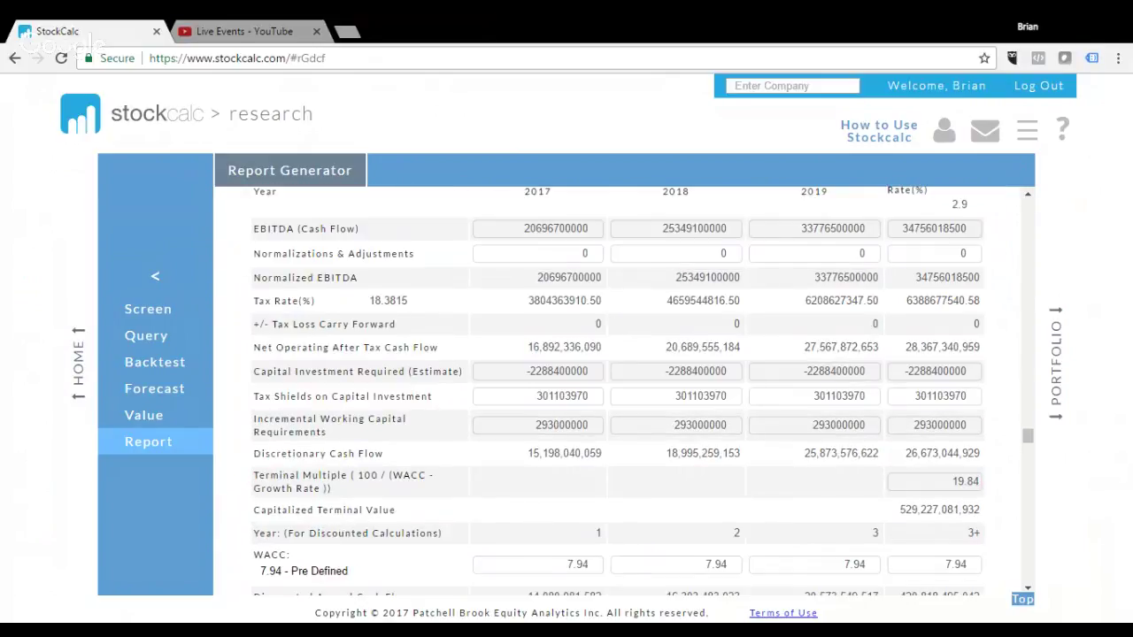
scroll(450, 335, "down", 1)
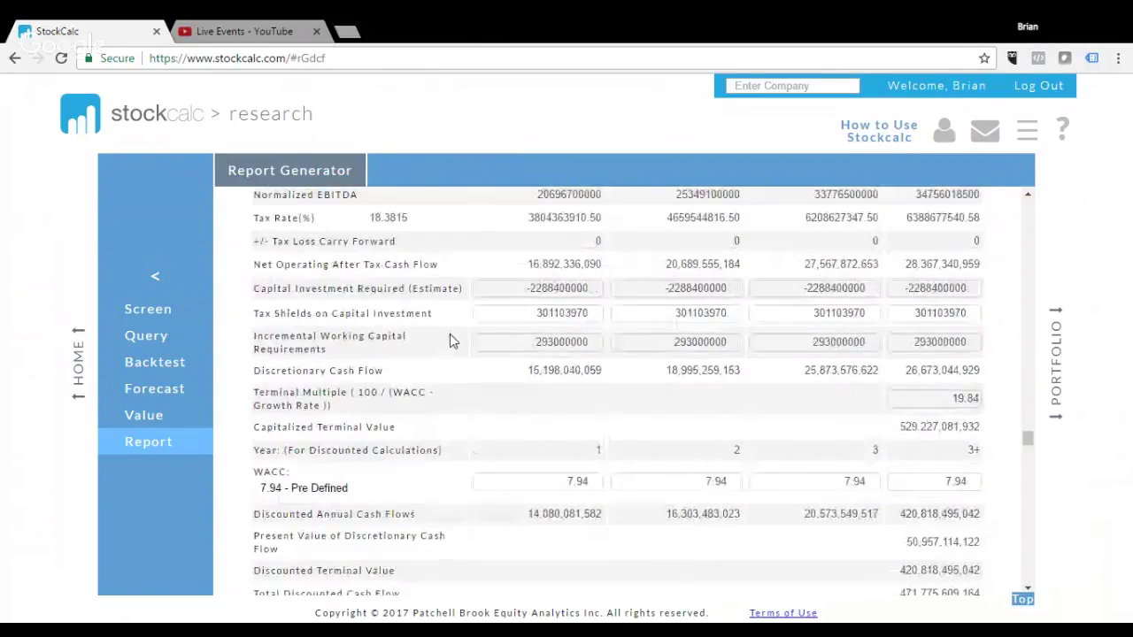
scroll(450, 341, "up", 1)
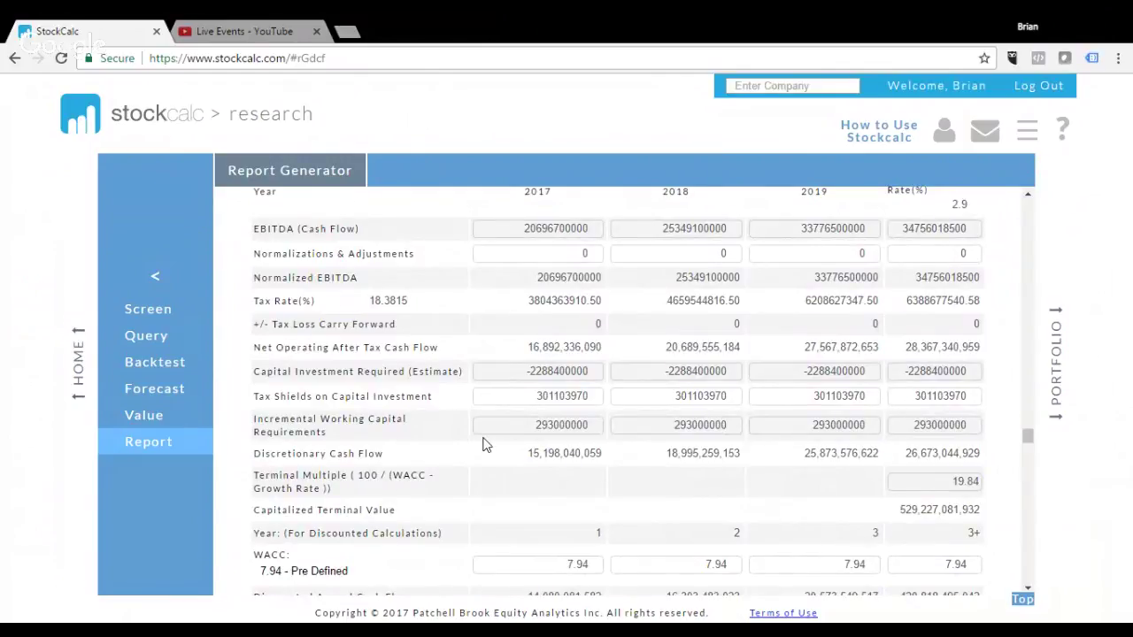
Step: Open the Discounted Cash Flow model among the valuation tools for Facebook
left_click(145, 417)
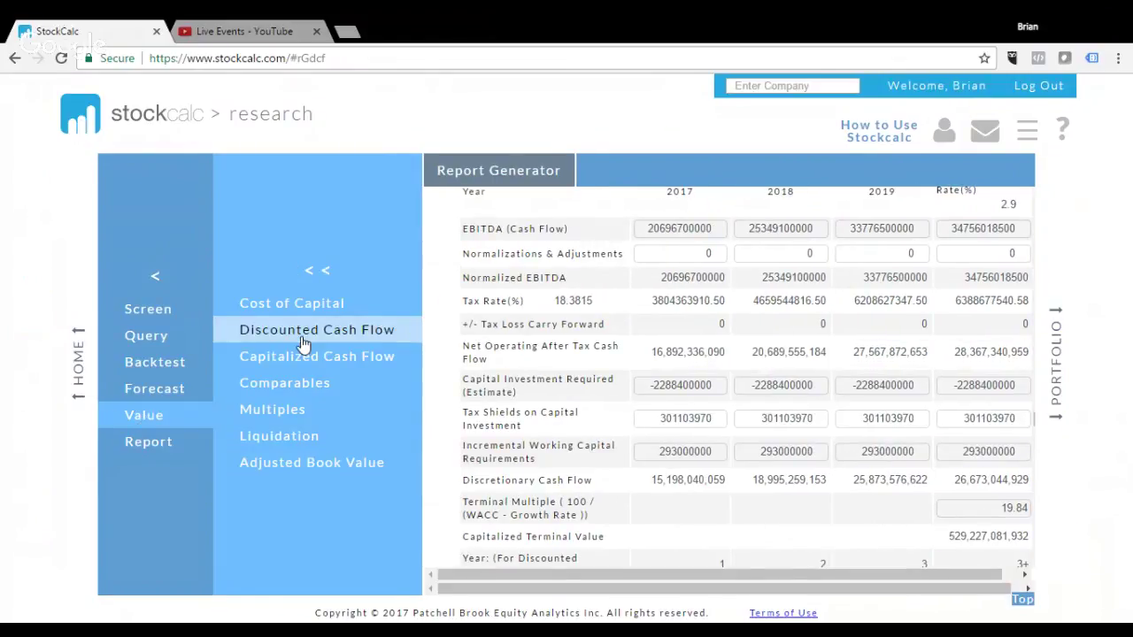
left_click(303, 342)
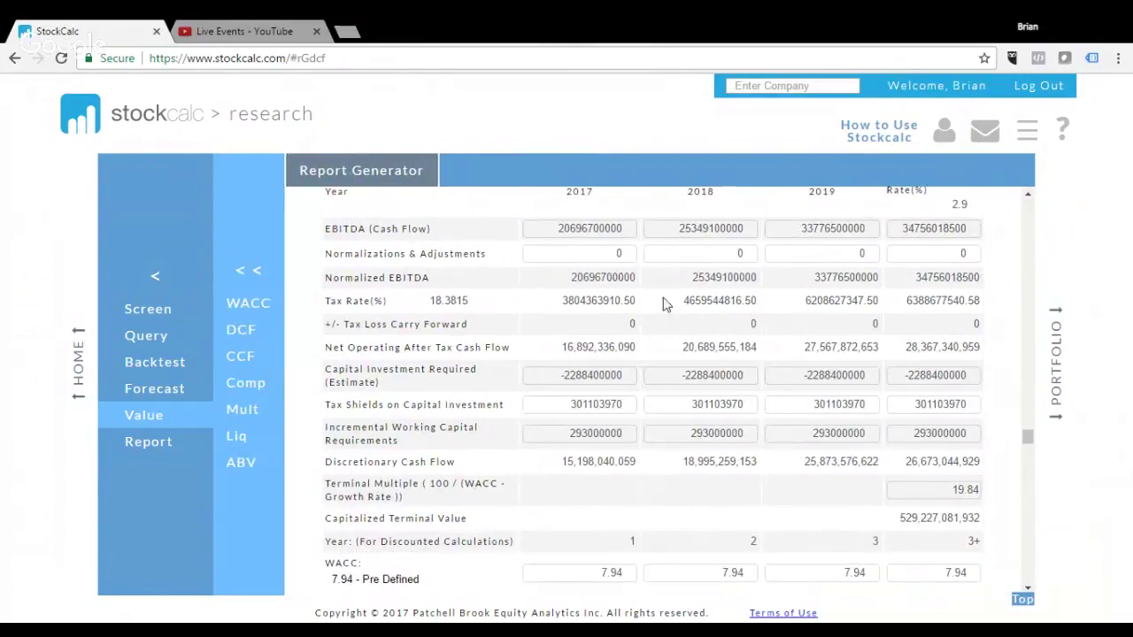
Step: Review the report's Discounted Cash Flow table from the terminal growth rate down to the calculated value per share
scroll(779, 354, "up", 1)
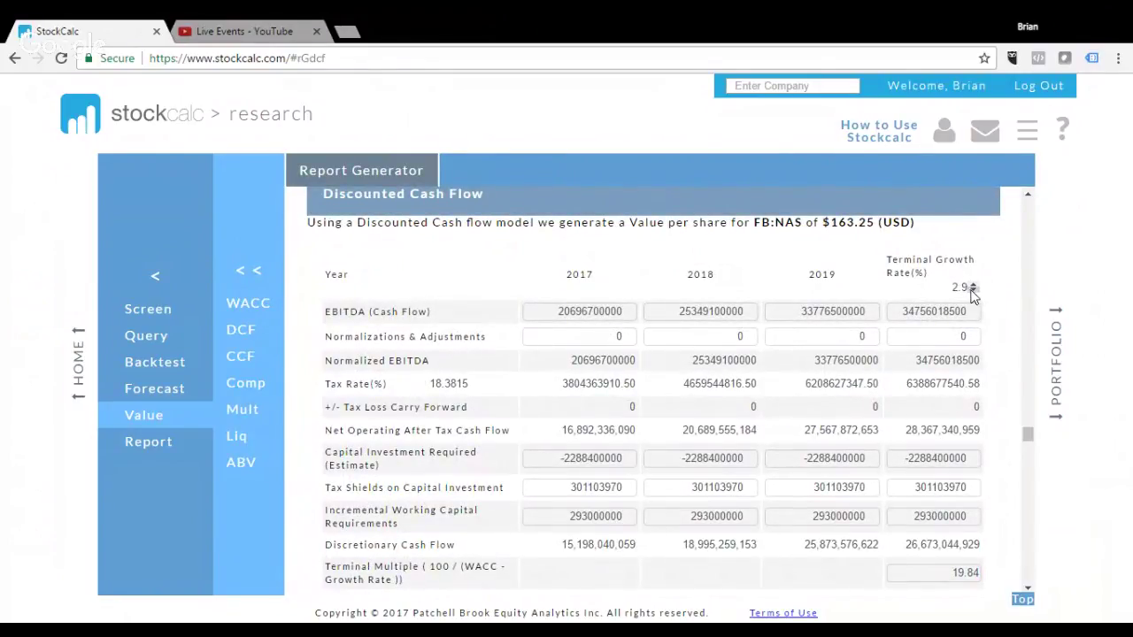
scroll(893, 513, "down", 7)
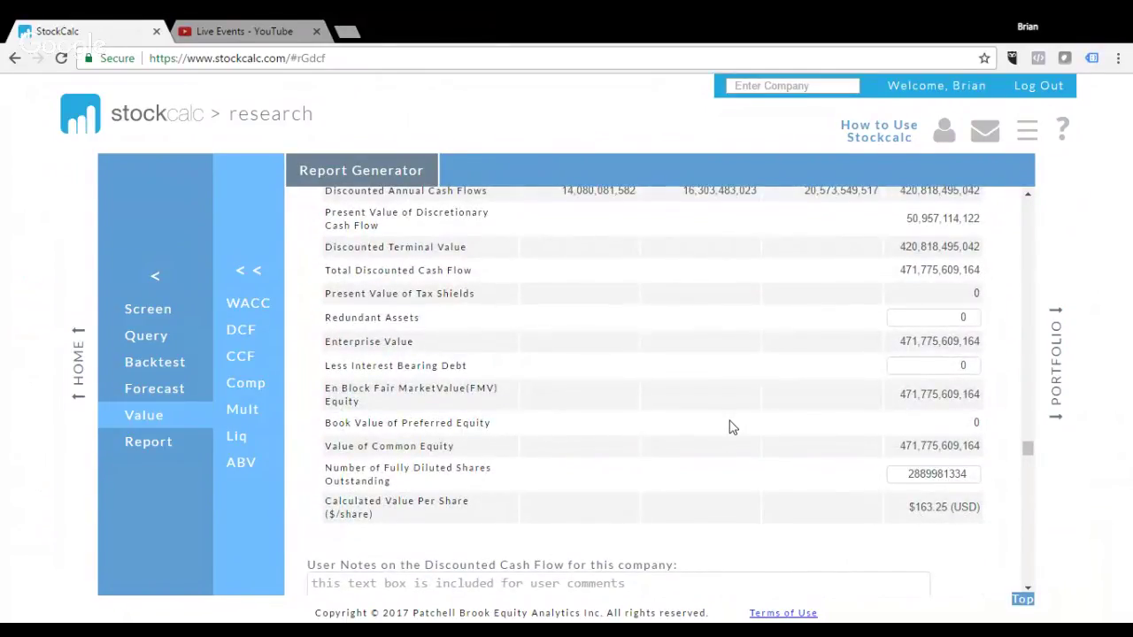
scroll(708, 425, "up", 2)
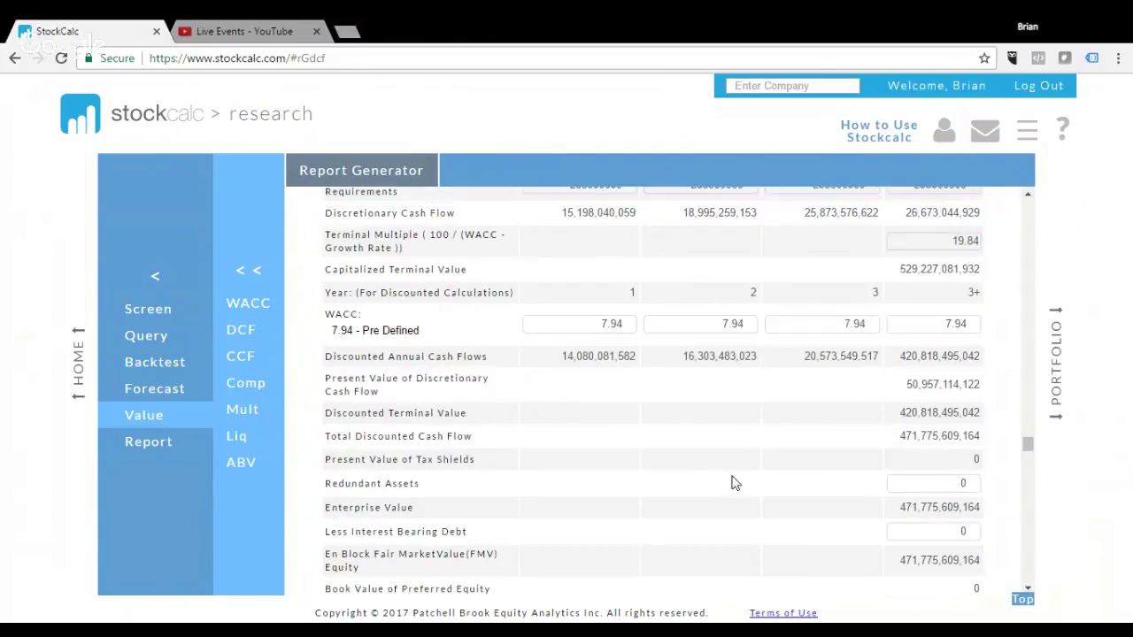
Step: Return to the Facebook report's valuation summary and follow the details link of the Comparables Model
left_click(1022, 599)
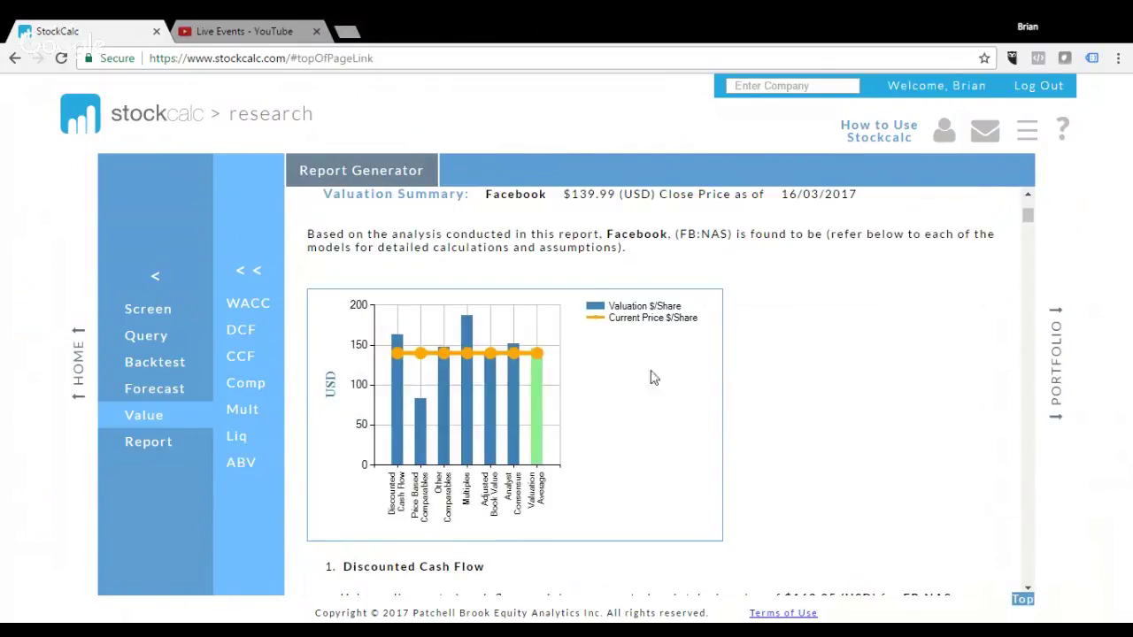
scroll(770, 407, "down", 3)
scroll(836, 397, "down", 2)
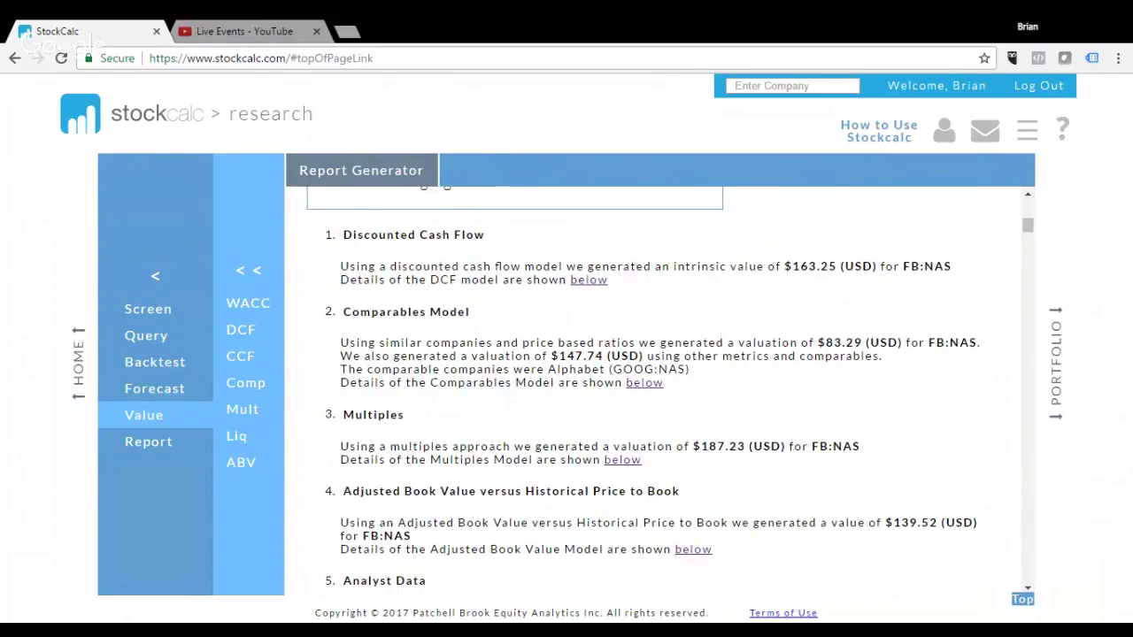
left_click(648, 384)
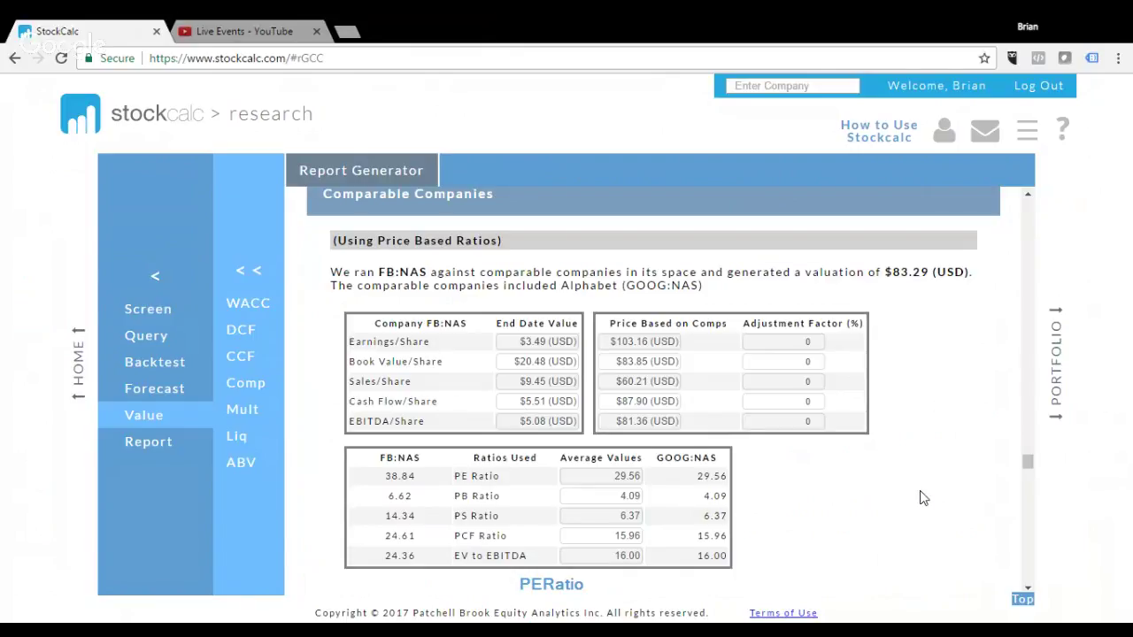
Step: Go back to the home page, enter the Data Rooms, and open the Apple public room to read its messages
left_click(76, 367)
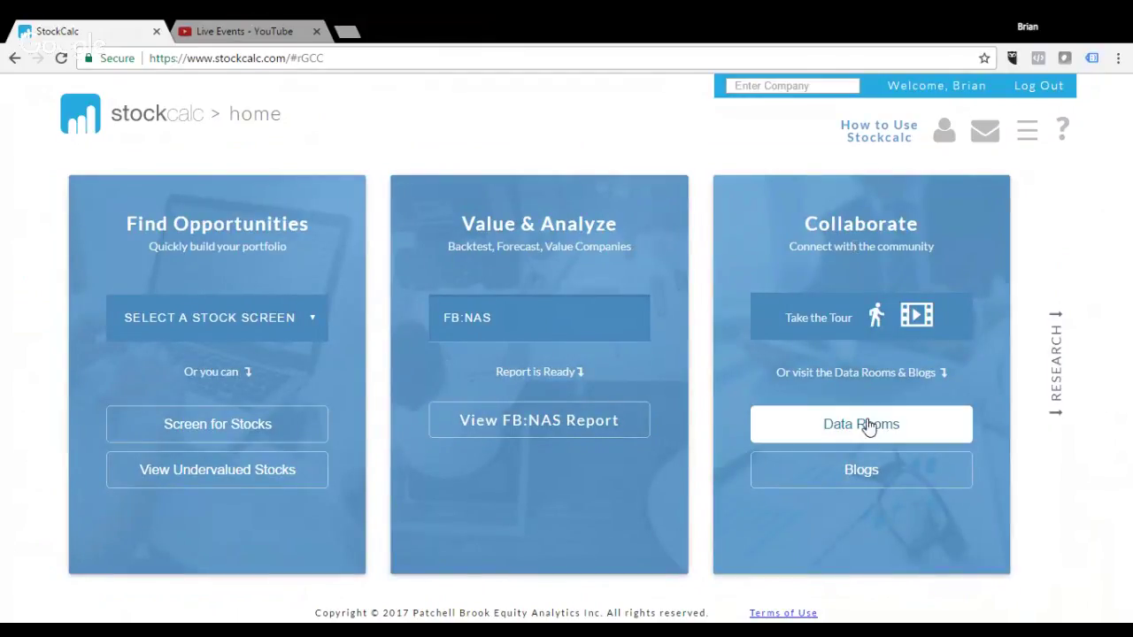
left_click(843, 428)
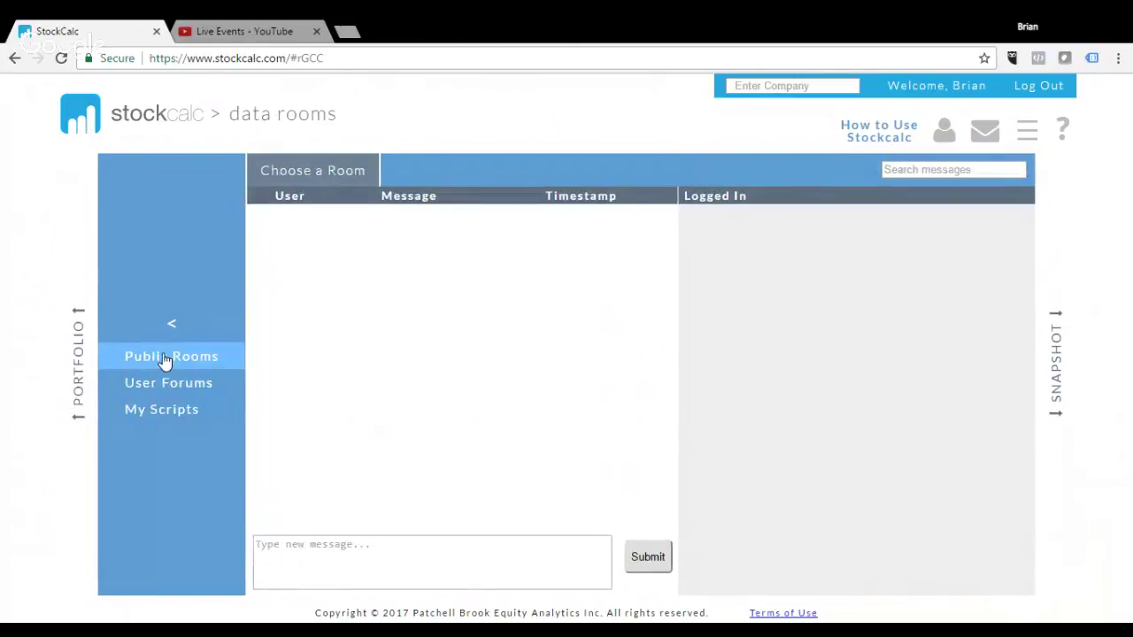
left_click(165, 358)
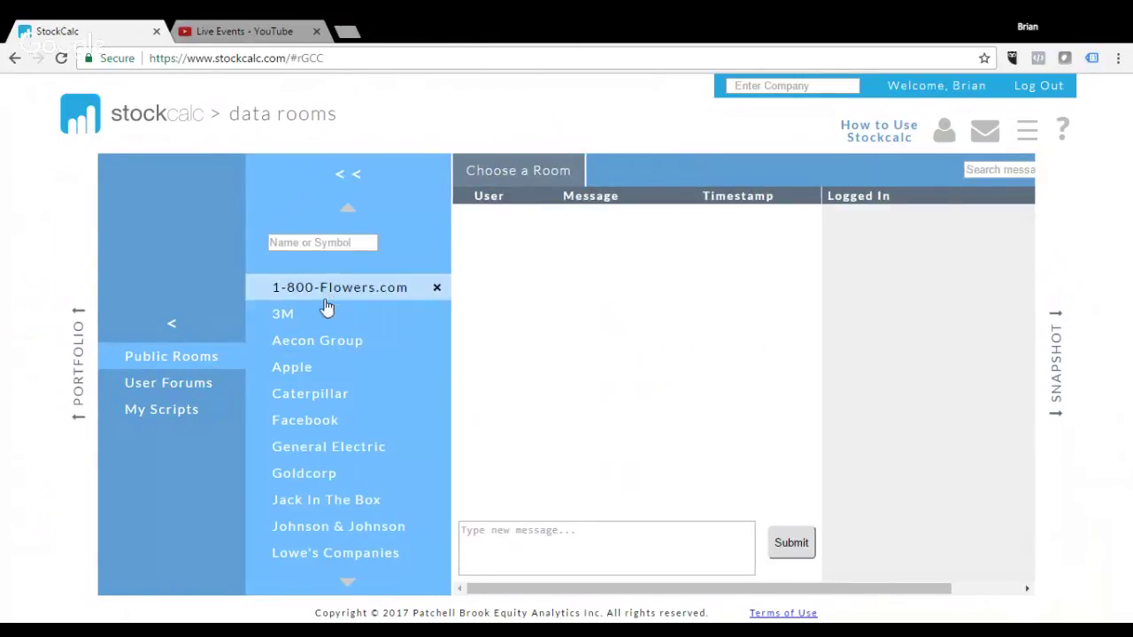
left_click(300, 371)
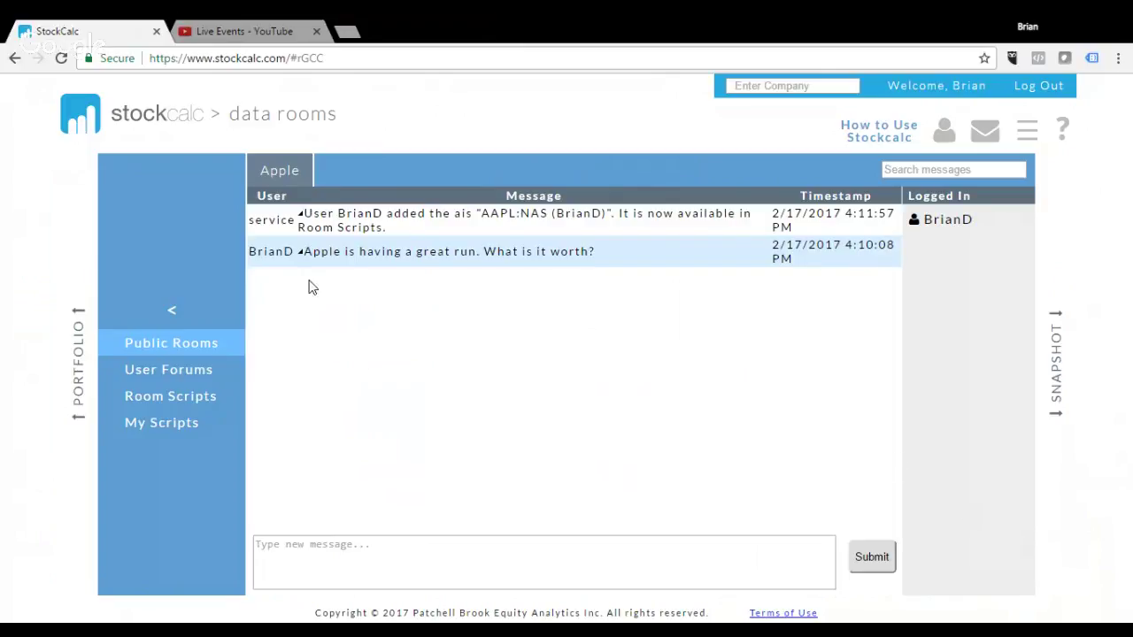
mouse_move(328, 263)
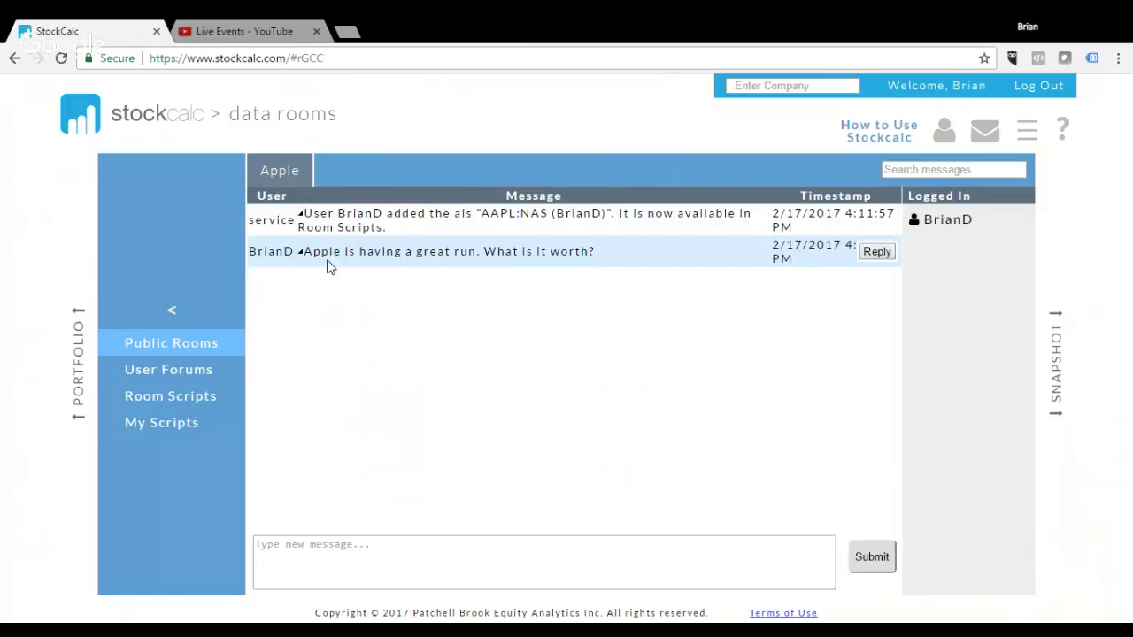
Step: Open the shared AAPL:NAS analyst forecast from the Apple room's scripts
left_click(164, 398)
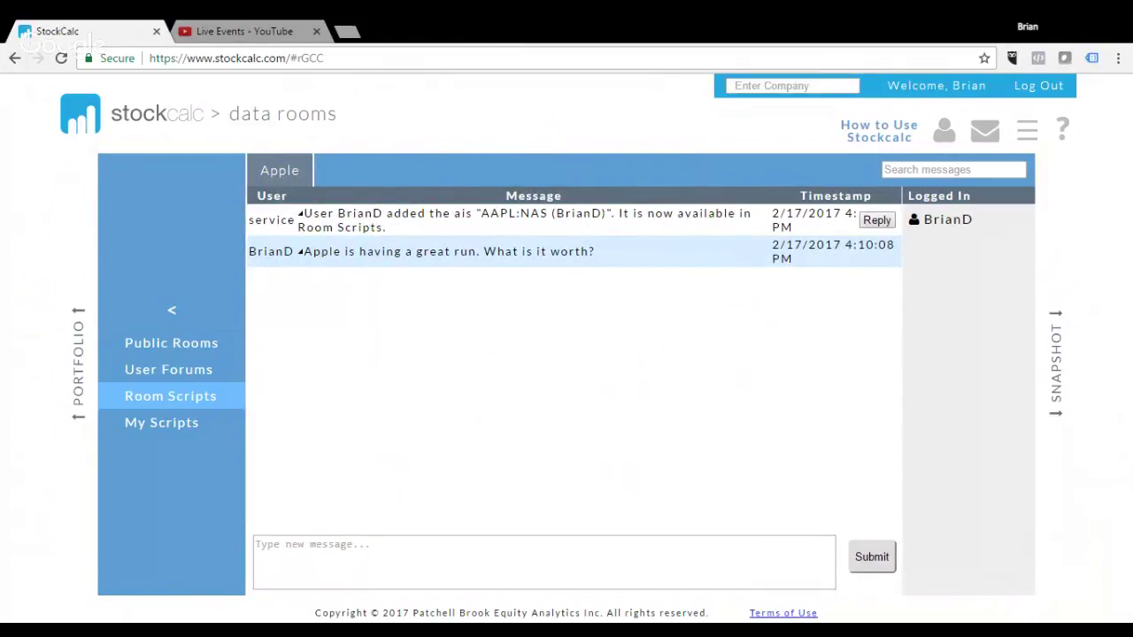
mouse_move(173, 403)
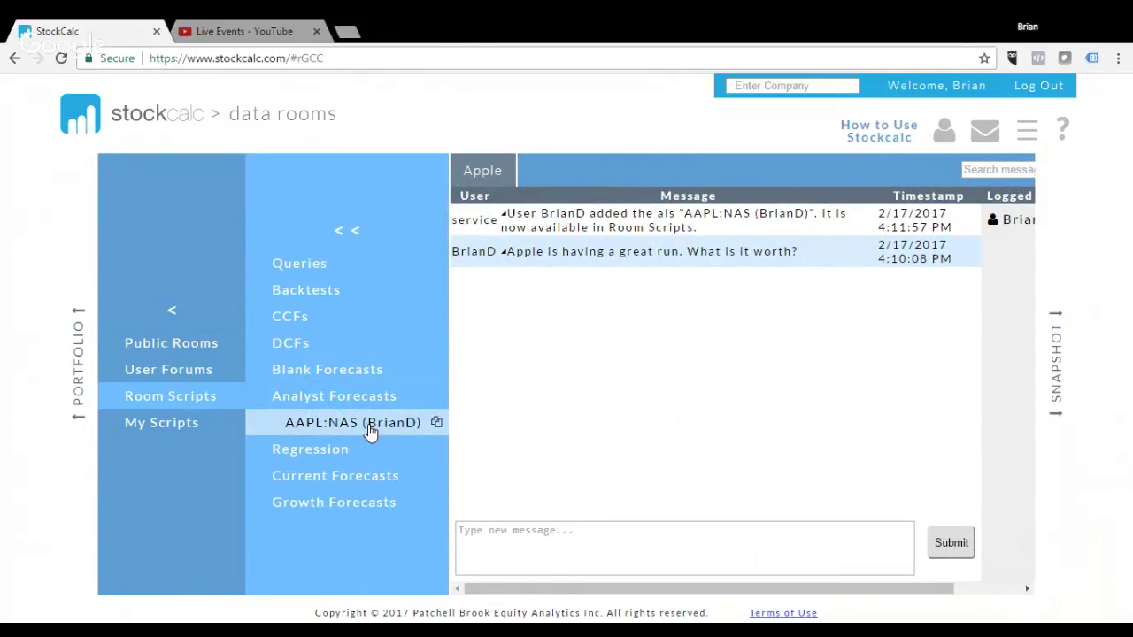
left_click(370, 431)
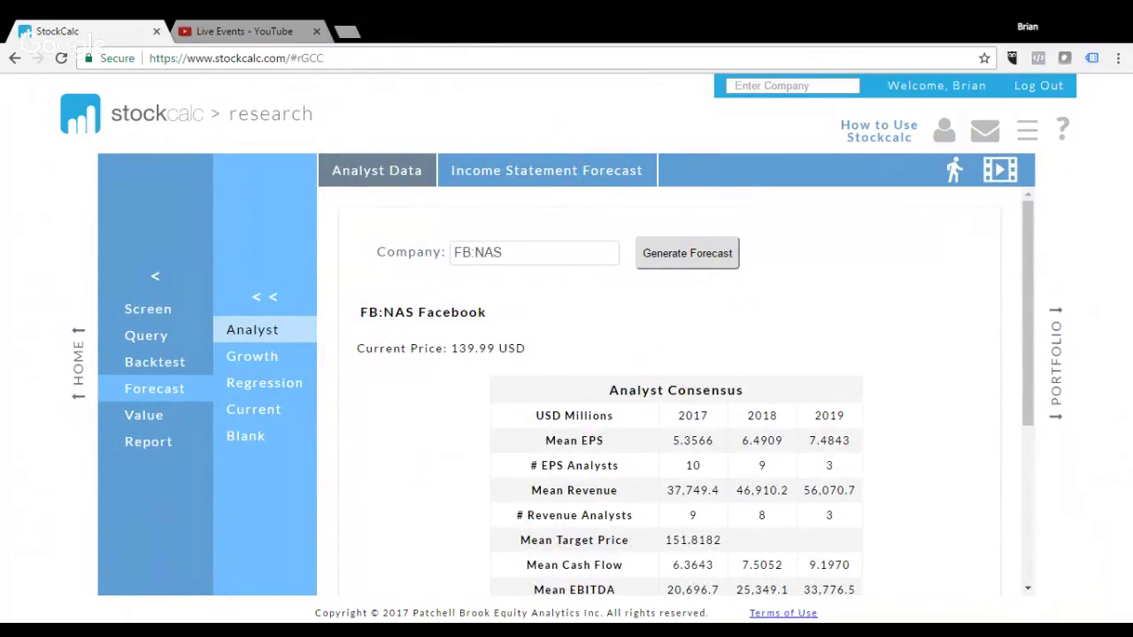
Step: Return from the forecast to the Apple data room and open the list of own saved scripts
double_click(542, 254)
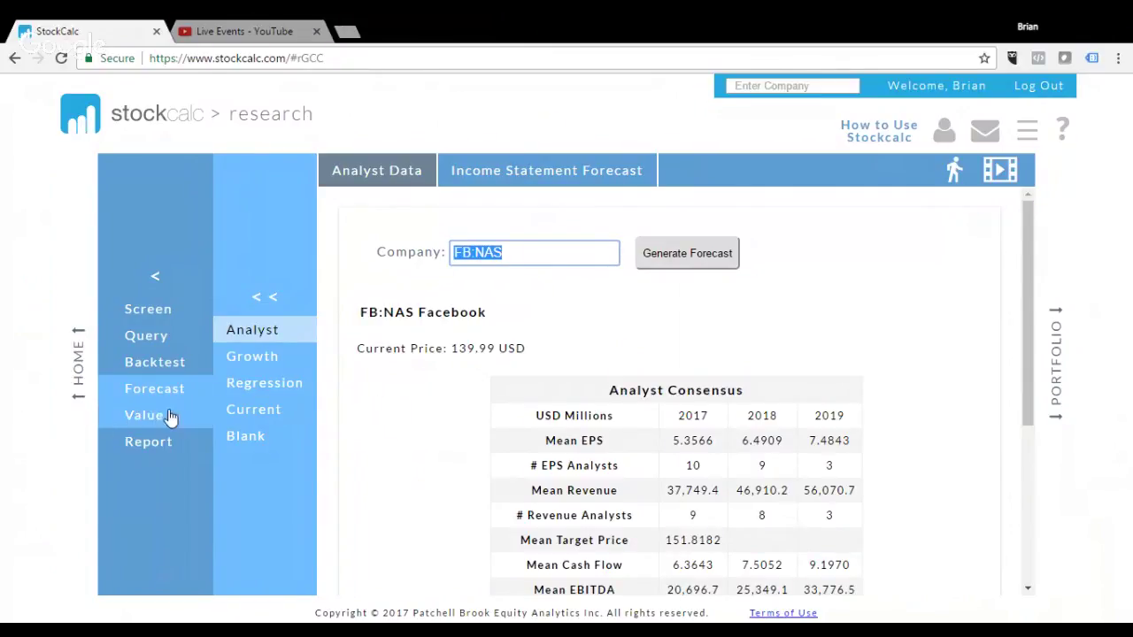
left_click(262, 138)
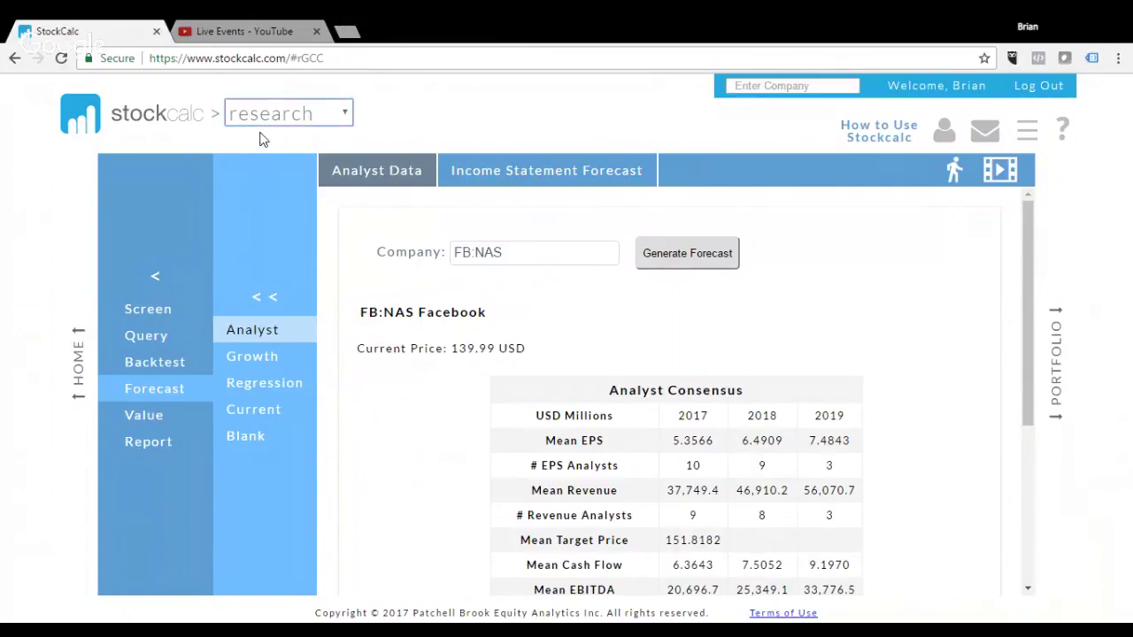
left_click(259, 223)
left_click(217, 424)
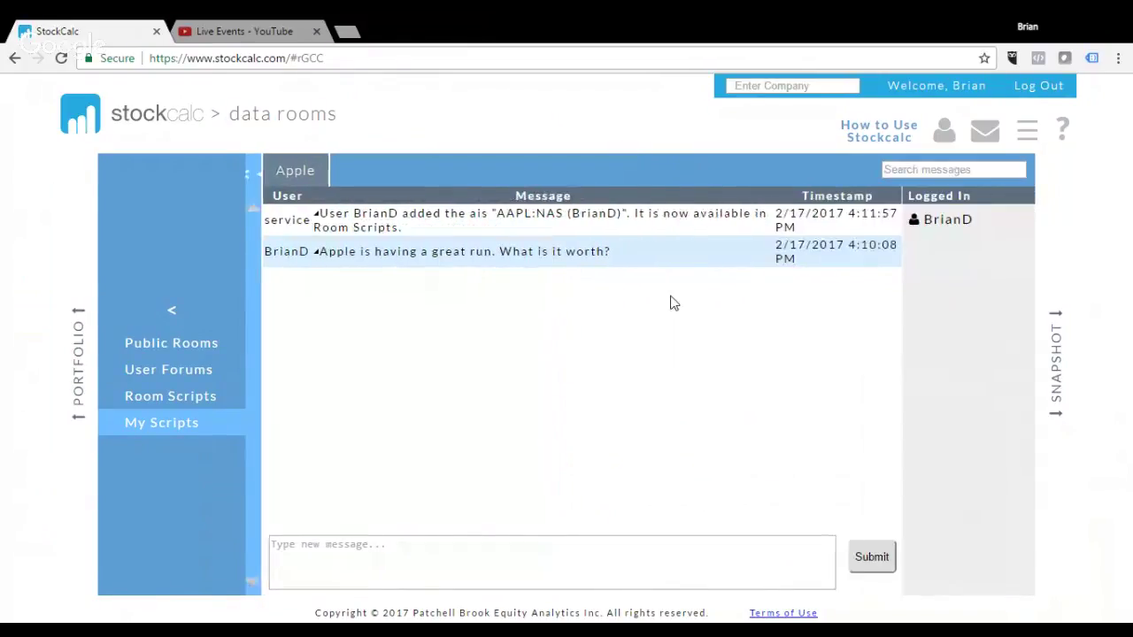
Step: Open the AAPL Alphabeta table query from the Apple room's scripts and view its results table and graph
left_click(165, 401)
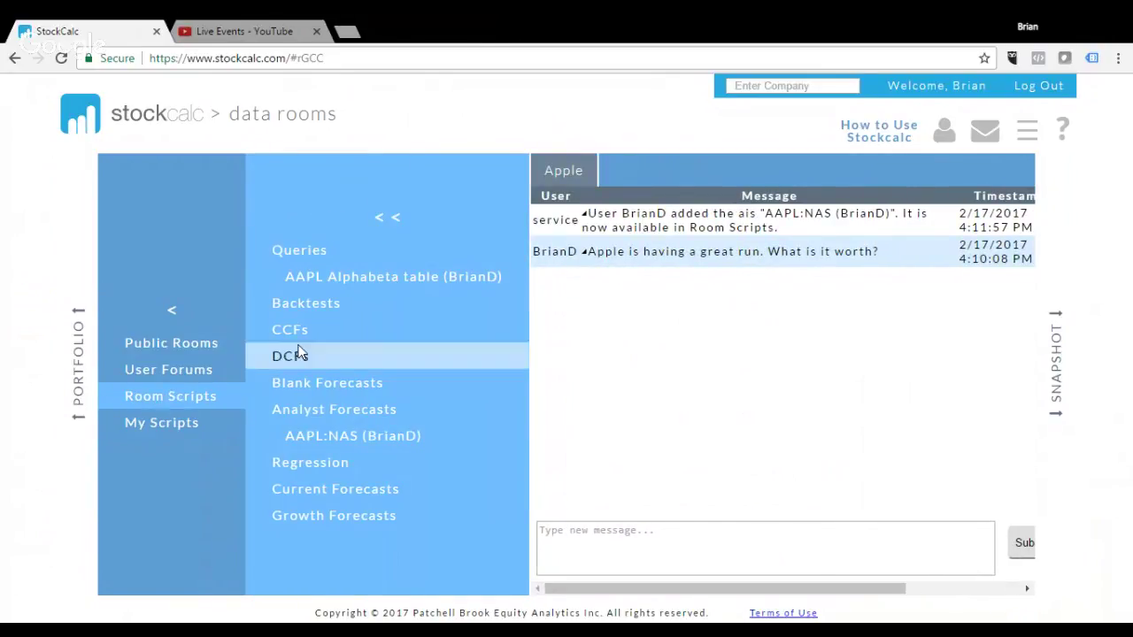
left_click(389, 277)
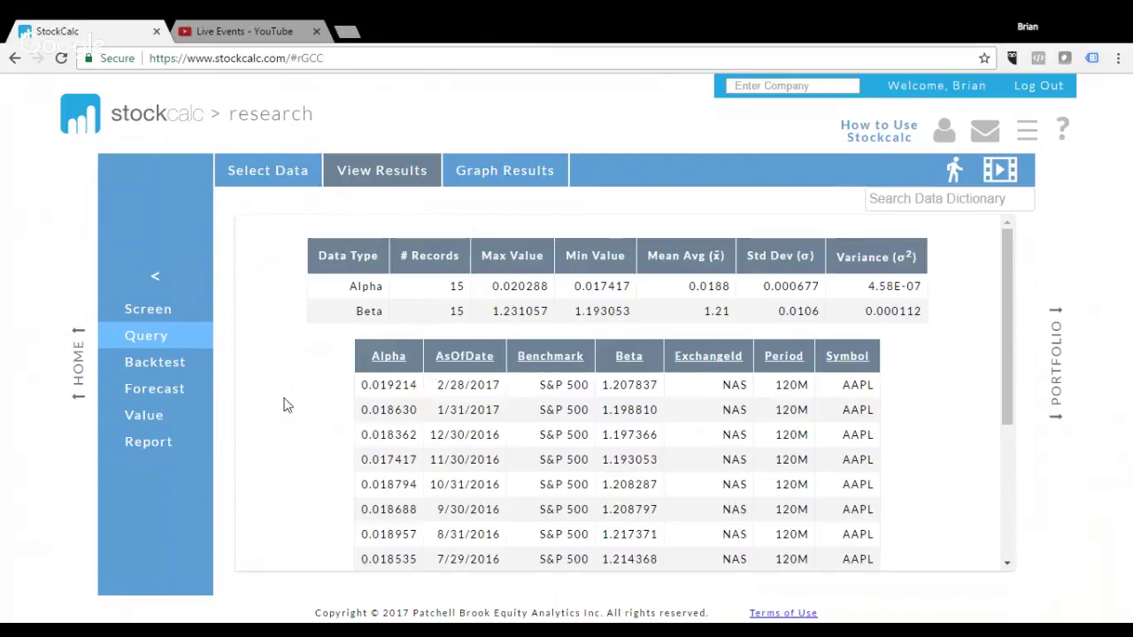
scroll(285, 401, "down", 1)
scroll(285, 401, "up", 1)
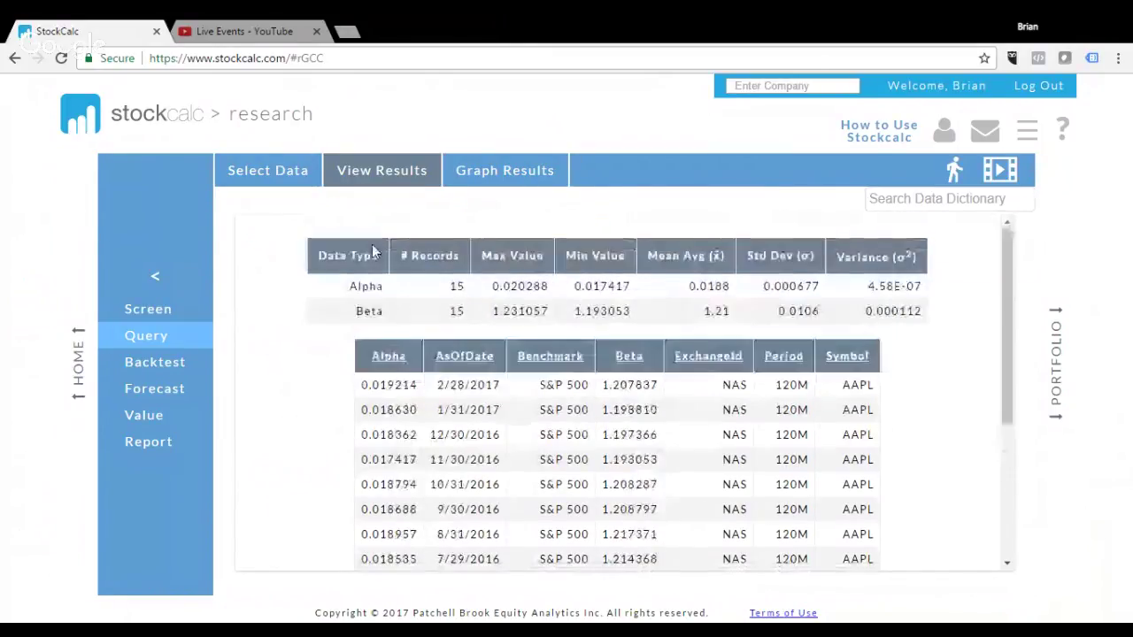
left_click(471, 171)
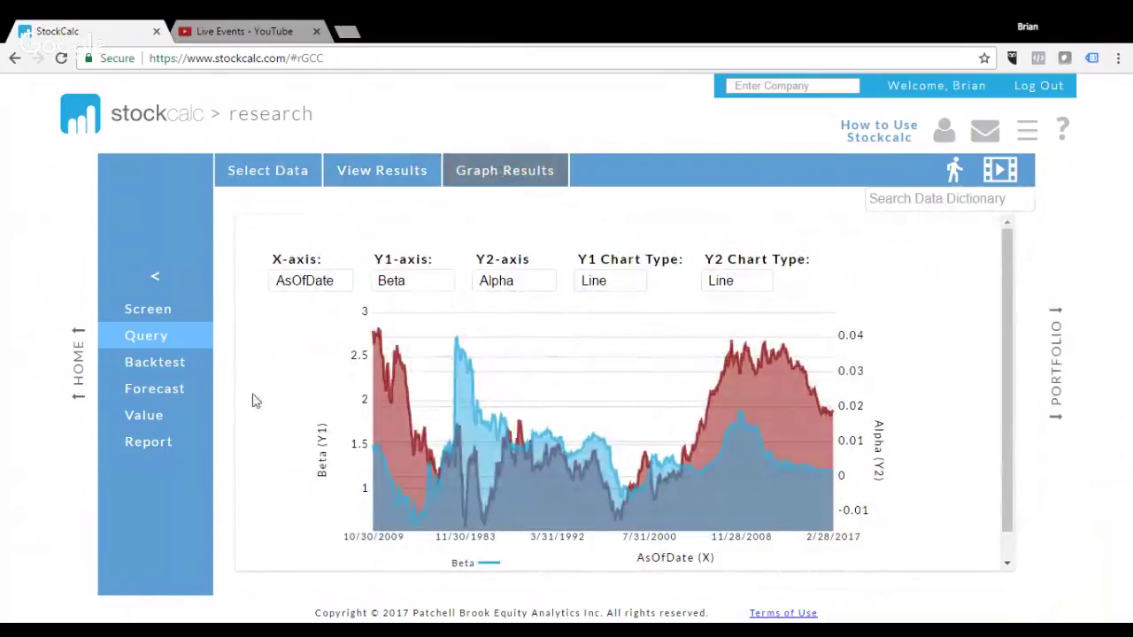
Step: Return to the home page and look over the site-wide navigation menu of sections and tools
left_click(78, 376)
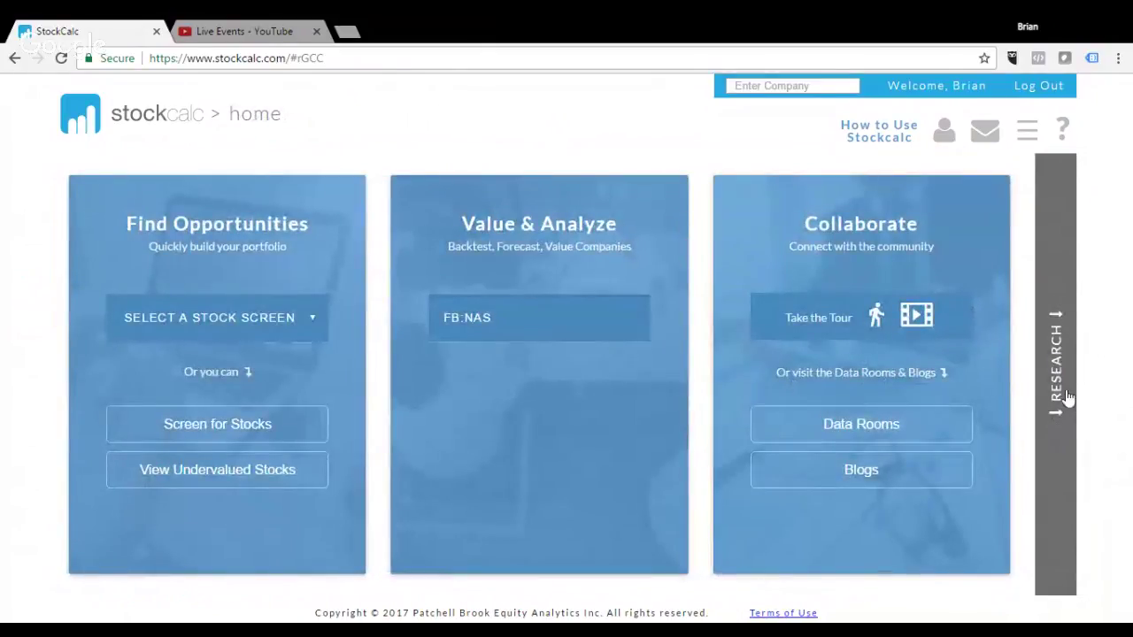
left_click(1024, 137)
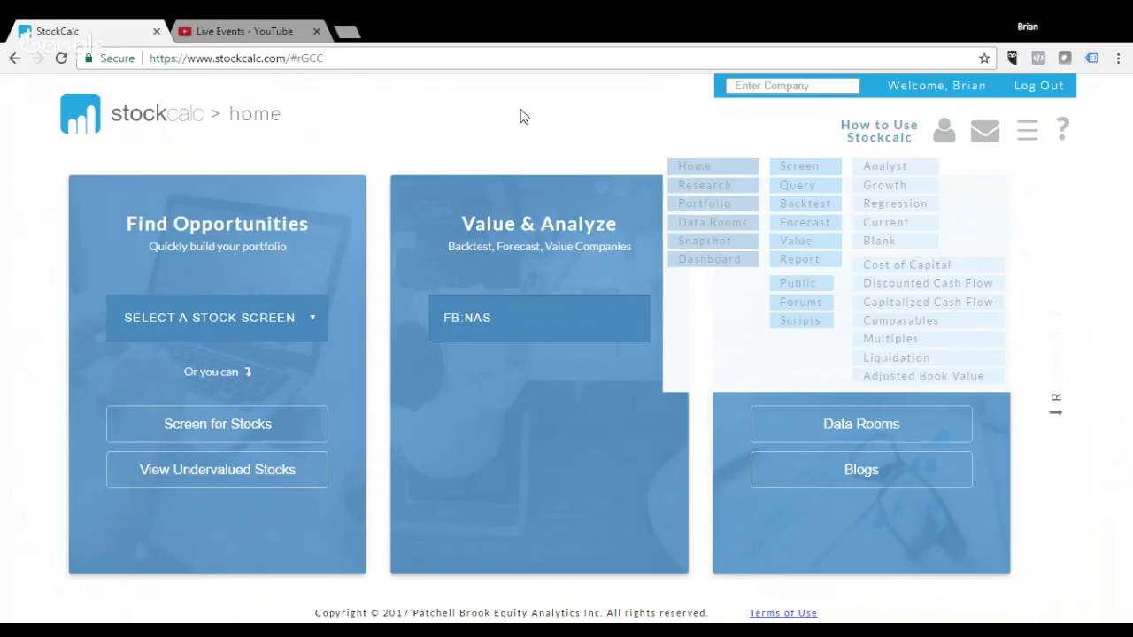
left_click(1027, 132)
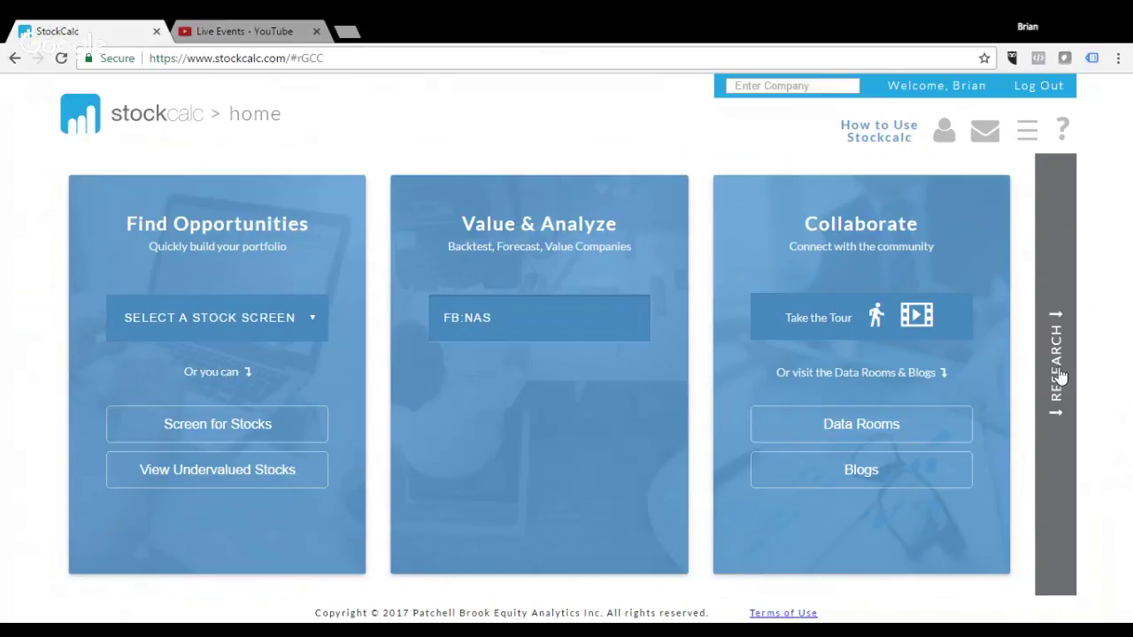
left_click(1028, 131)
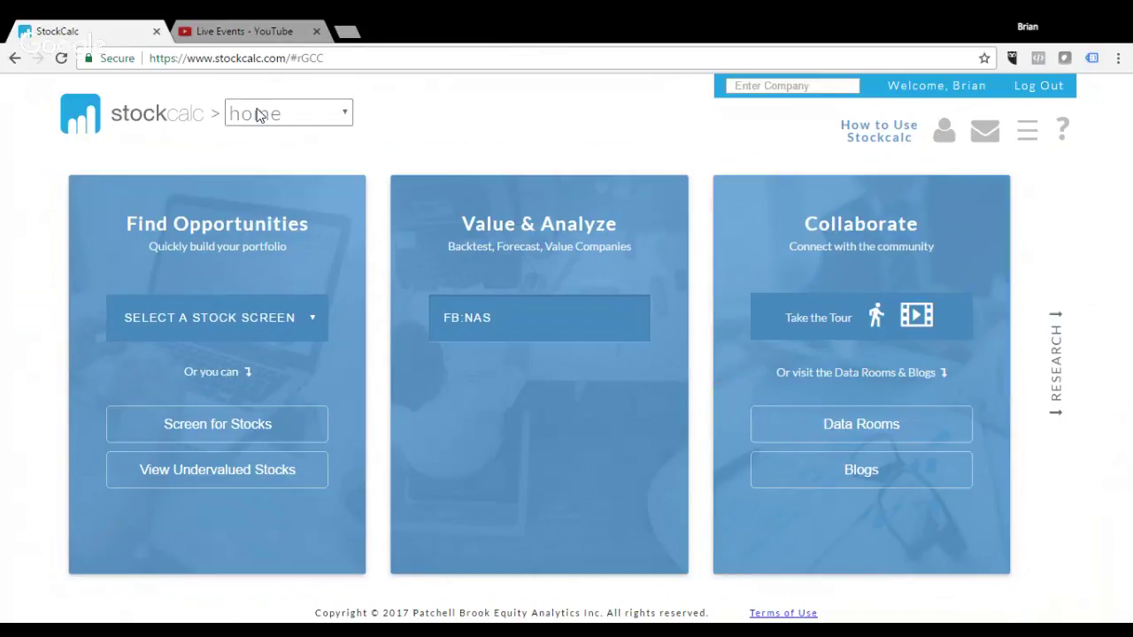
Step: Switch from the home page to the Research section and open the stock screener
left_click(260, 116)
left_click(255, 167)
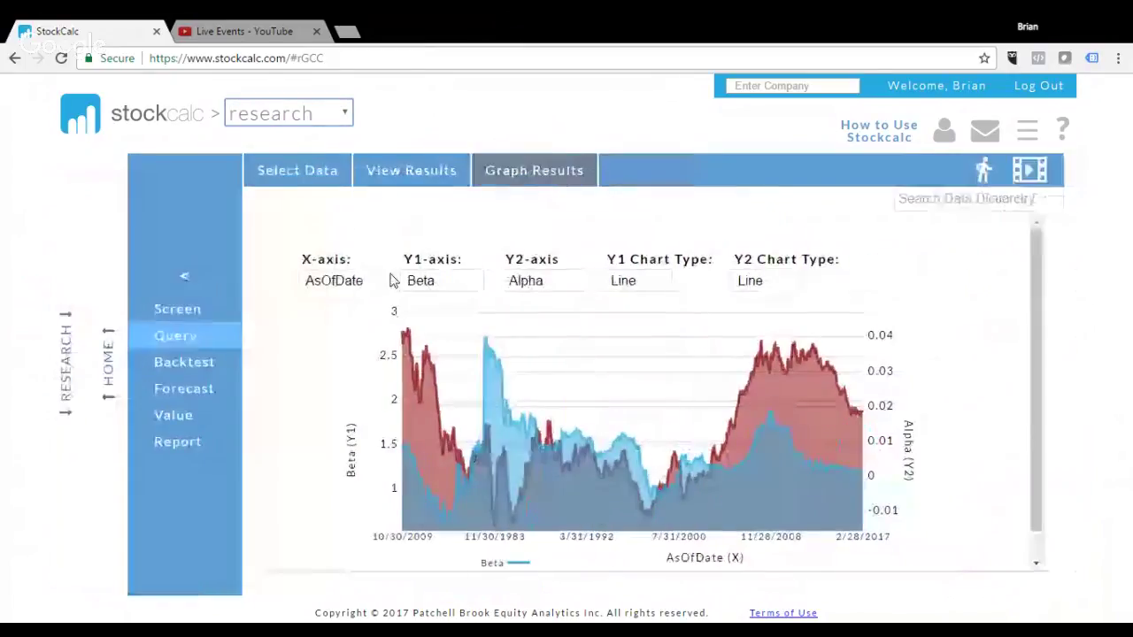
left_click(144, 315)
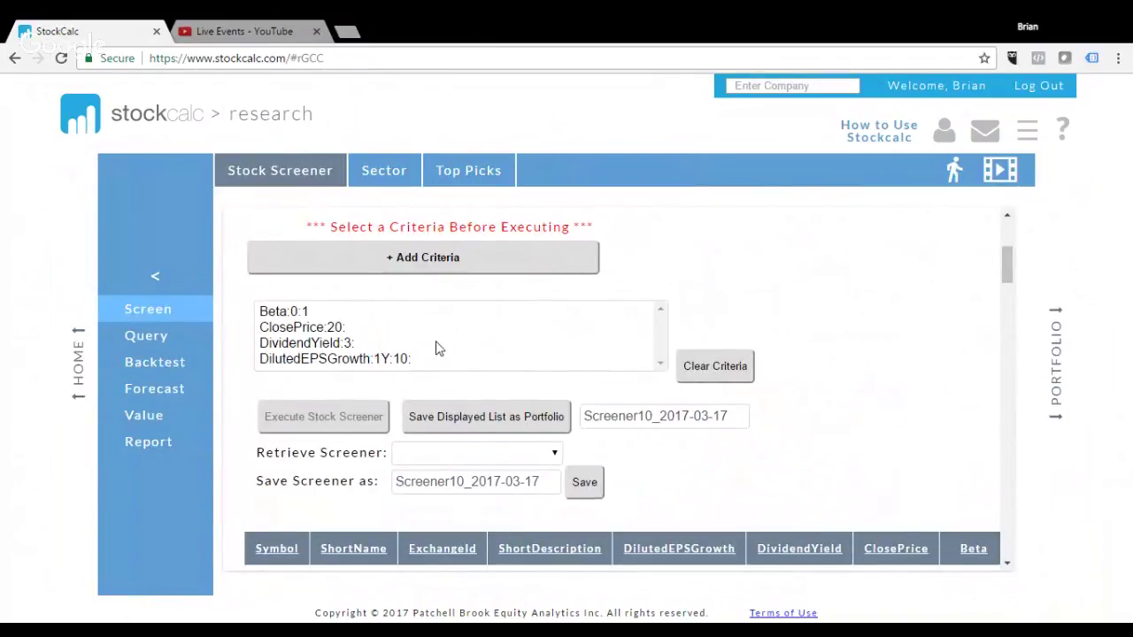
Step: Open the Query tool's data selection and examine its choices for table A and the filter field
left_click(159, 344)
left_click(270, 180)
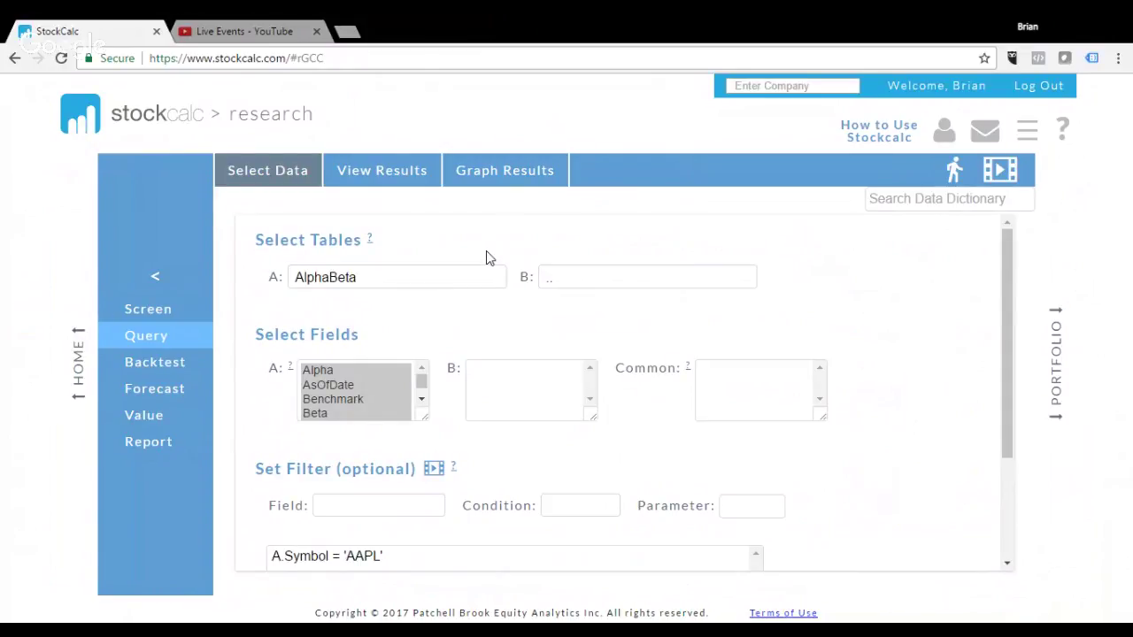
left_click(416, 283)
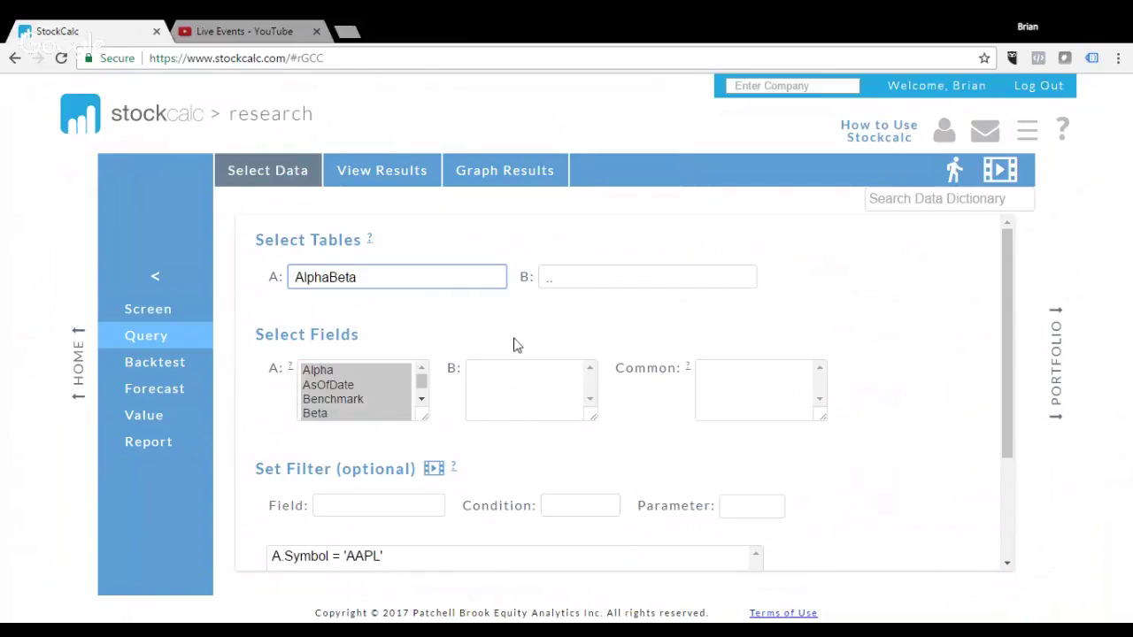
left_click(488, 237)
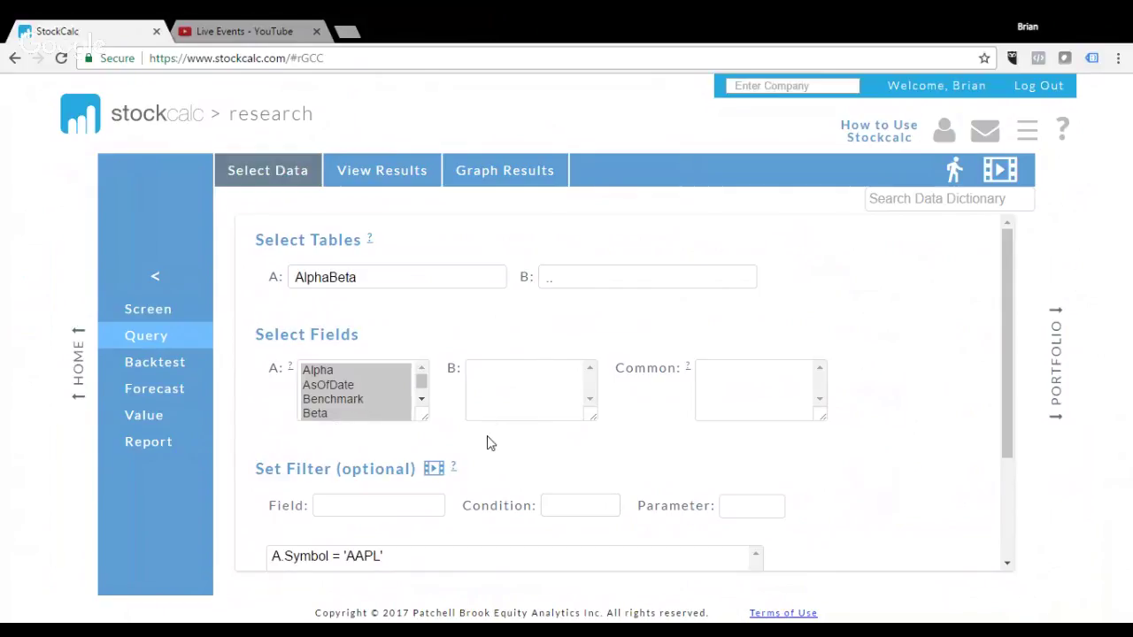
scroll(487, 442, "down", 1)
left_click(428, 431)
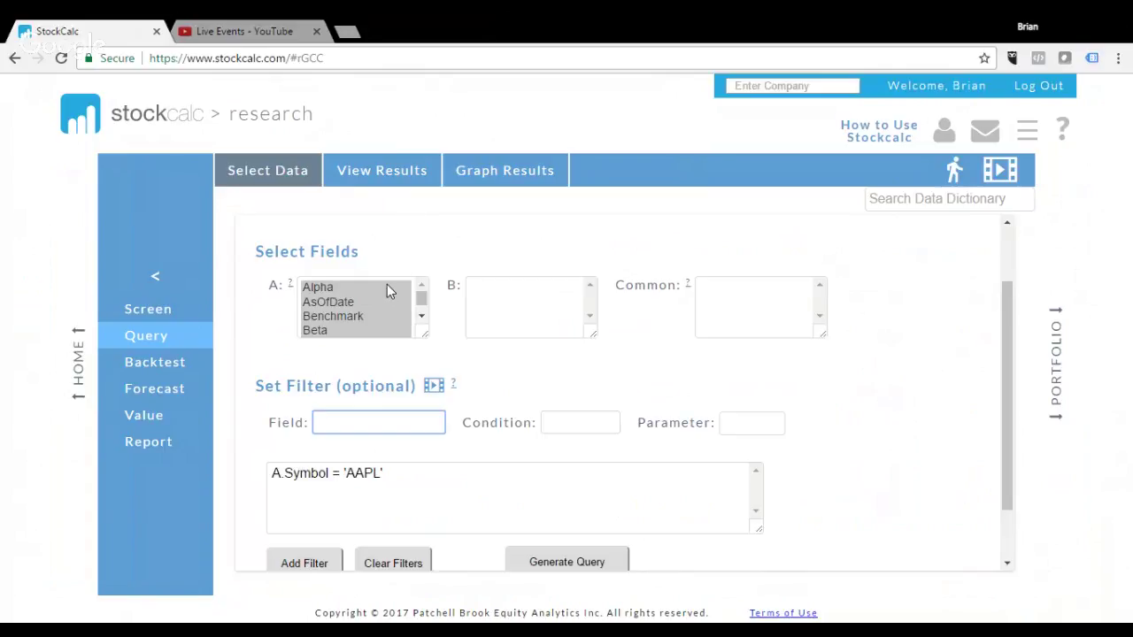
left_click(906, 417)
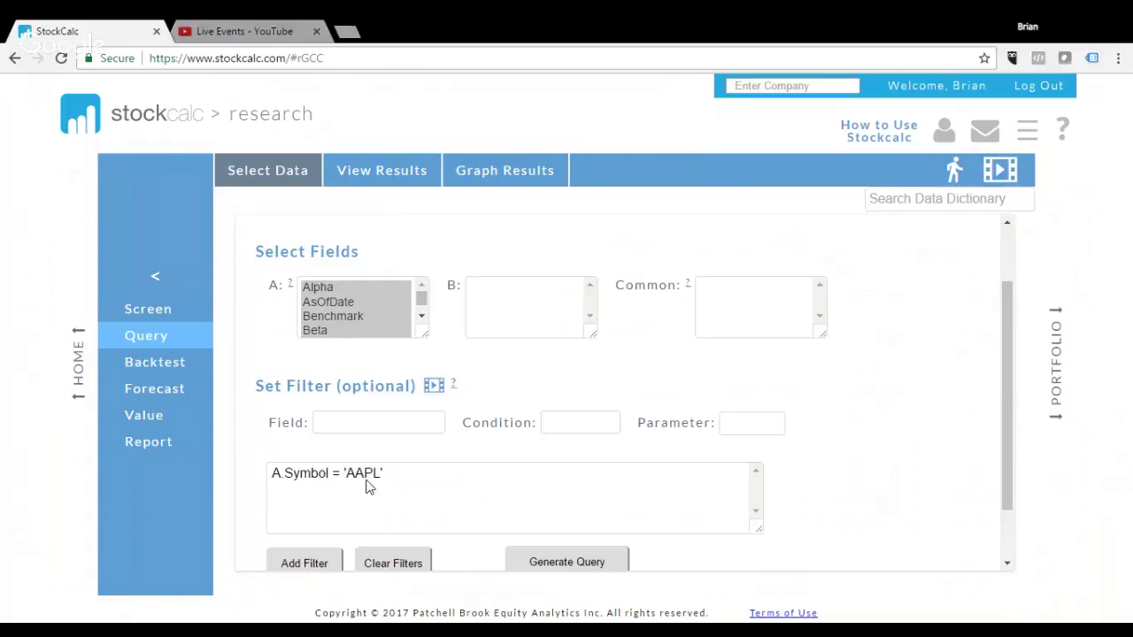
Step: Check the filter field choices, generate the AlphaBeta query with the filter A.Symbol = 'AAPL', and view its results
scroll(478, 480, "down", 2)
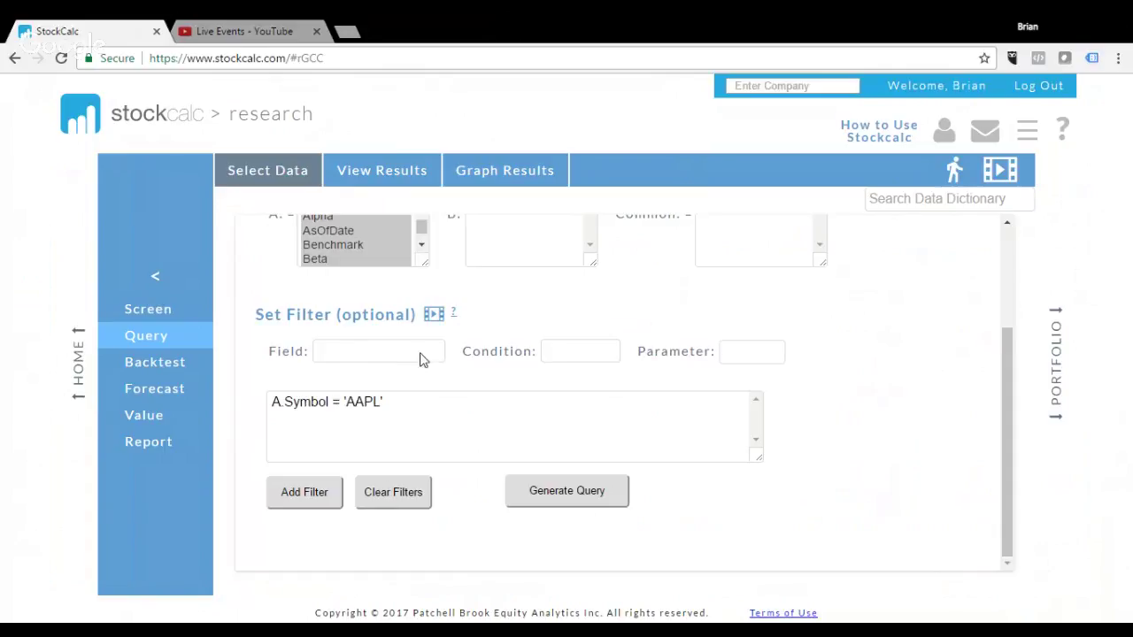
left_click(369, 352)
left_click(681, 301)
left_click(570, 492)
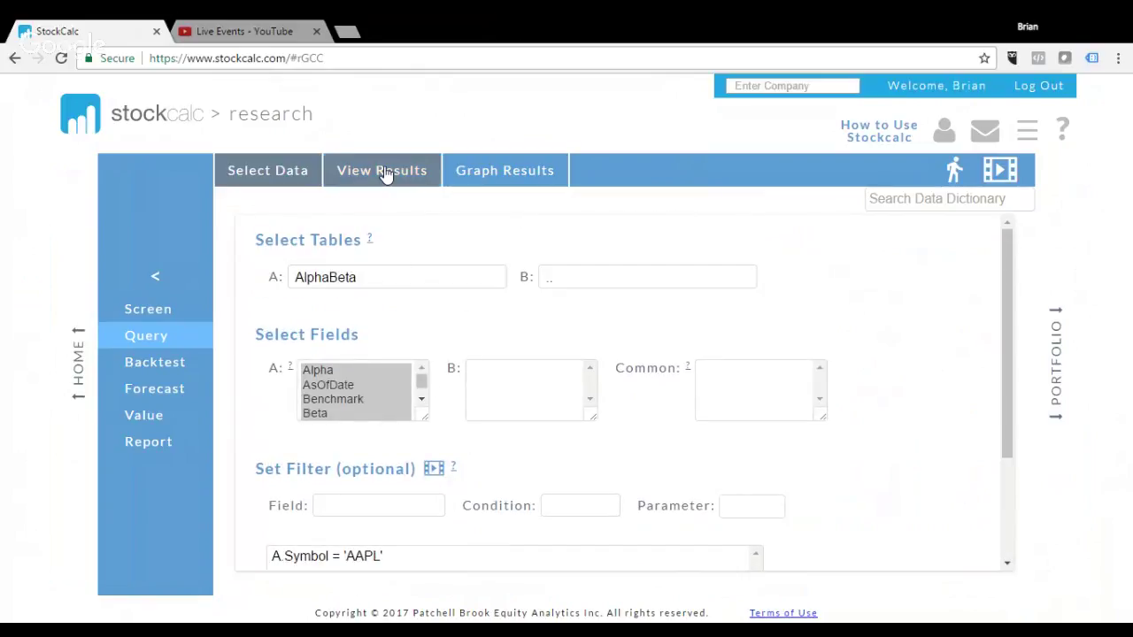
left_click(387, 172)
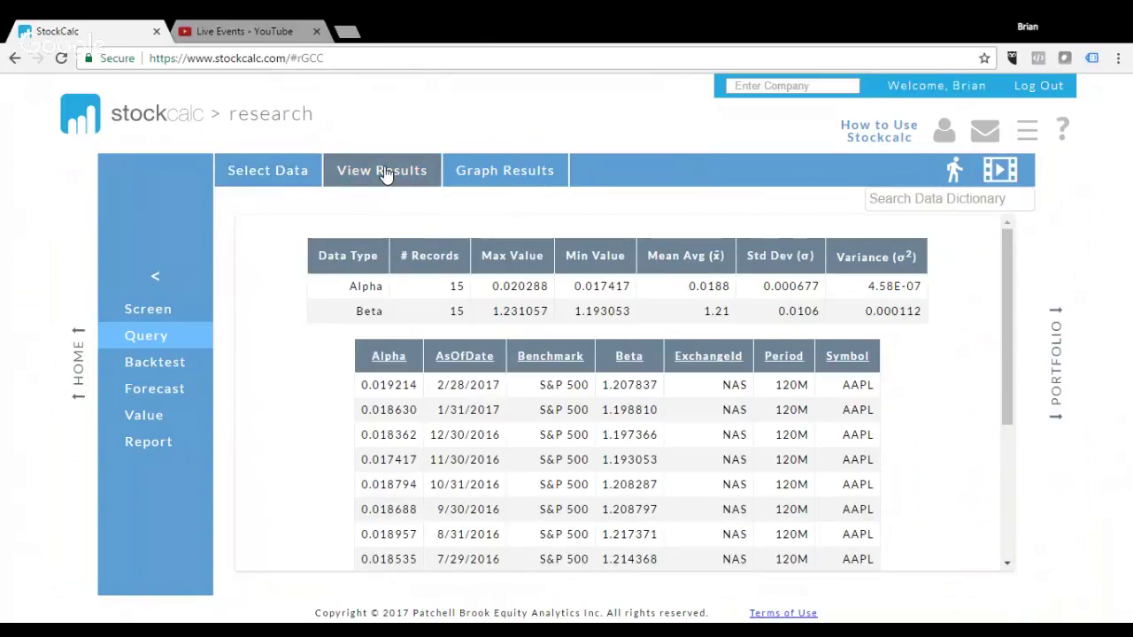
Step: Review the AlphaBeta query's results table for AAPL and display its graph of Beta and Alpha by date
scroll(672, 471, "down", 1)
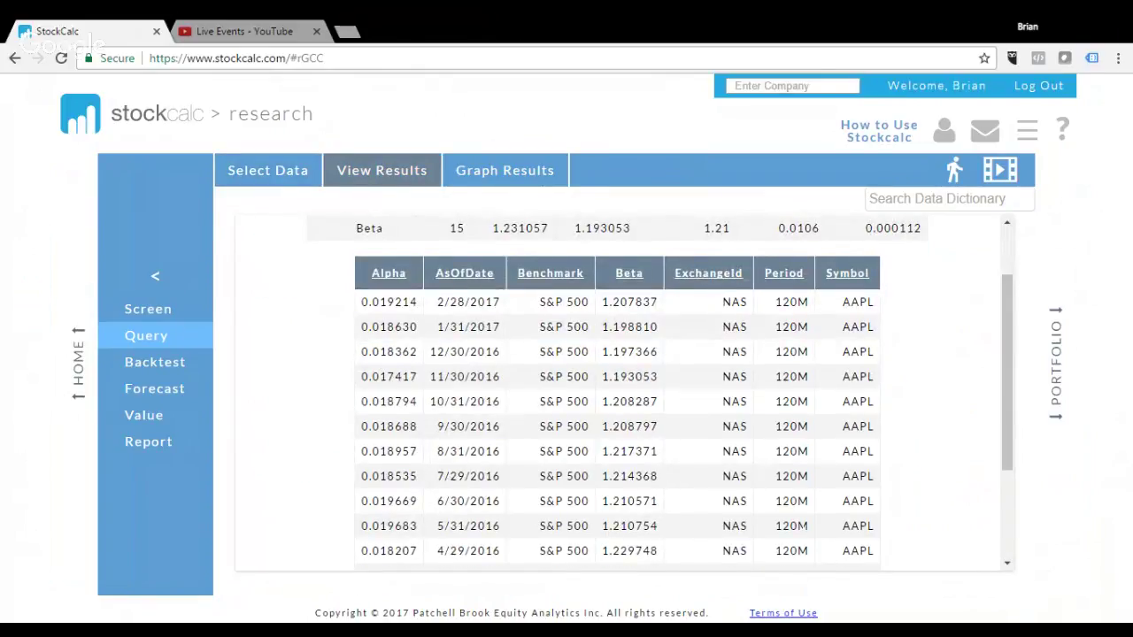
scroll(619, 390, "up", 1)
left_click(506, 186)
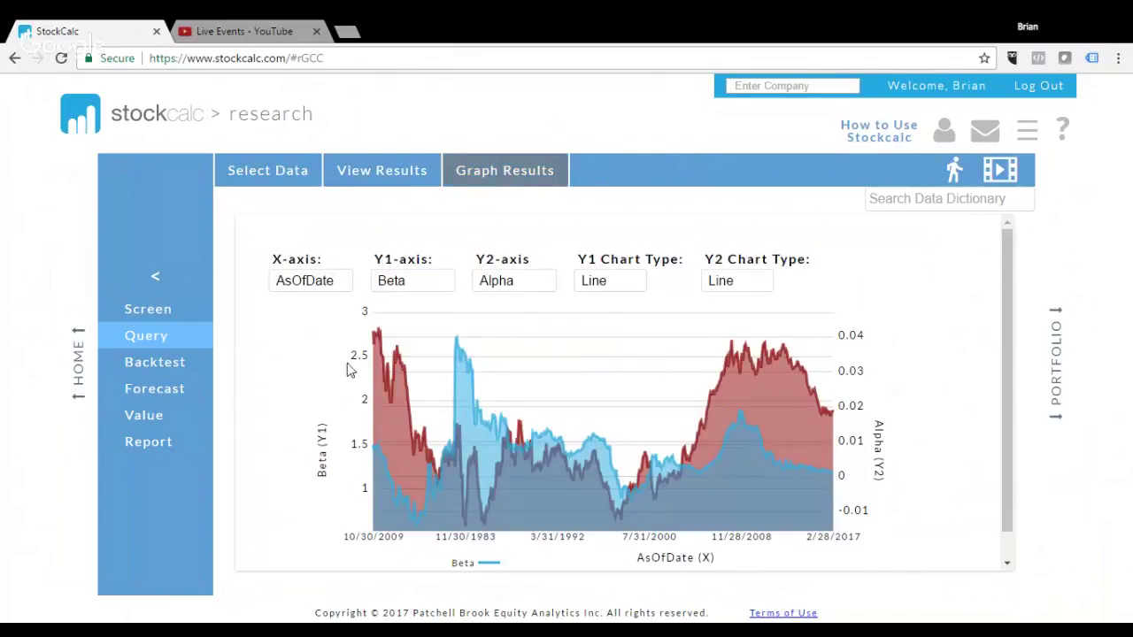
Step: Open the Backtest tool and look over its company field and ratio selection options
left_click(157, 370)
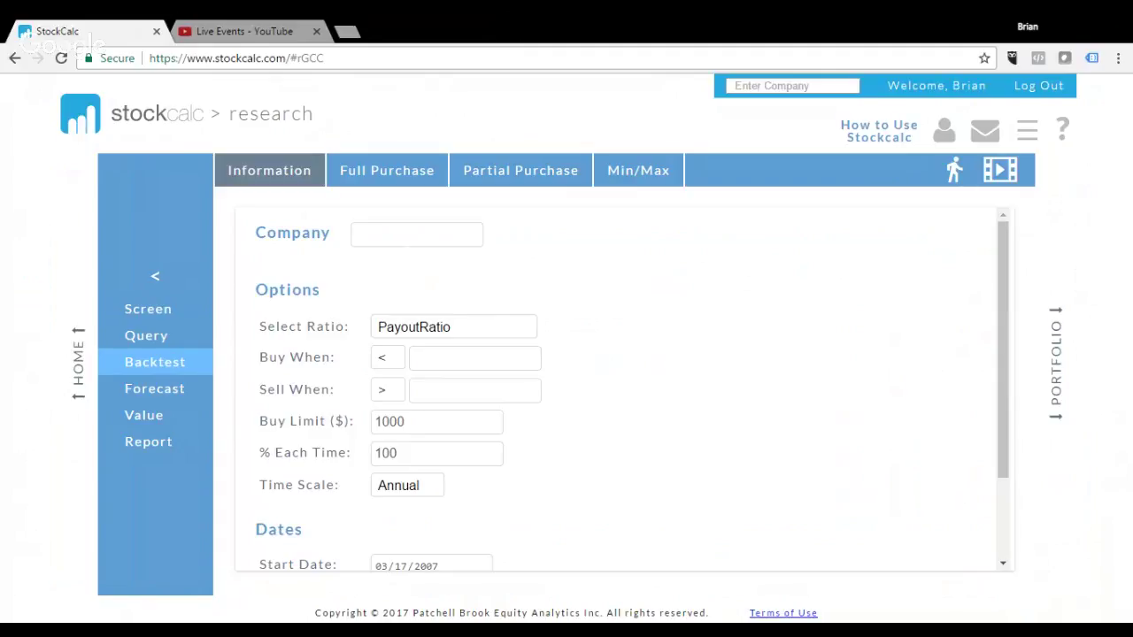
left_click(416, 234)
left_click(473, 330)
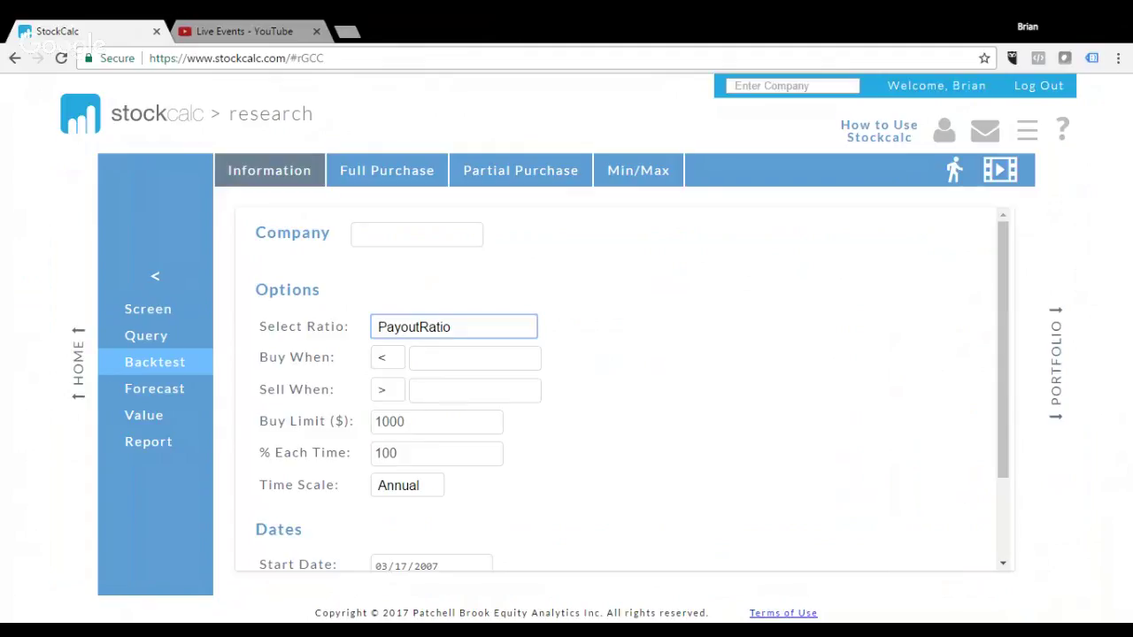
left_click(542, 266)
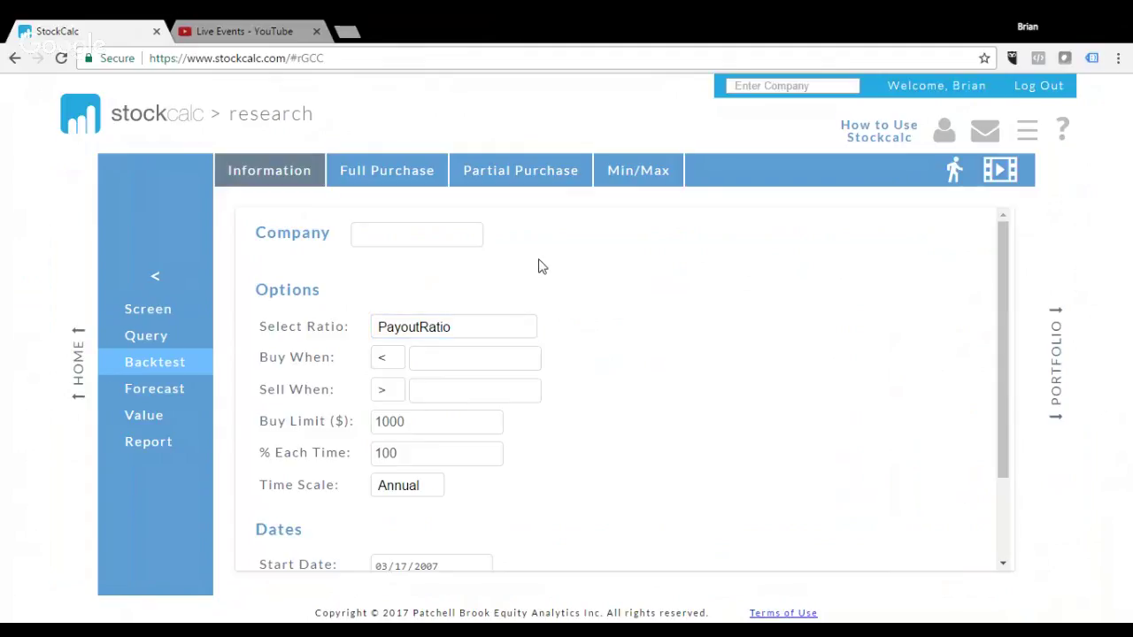
Step: Open the Analyst Projections forecast for FB:NAS and review the analyst consensus table
left_click(172, 391)
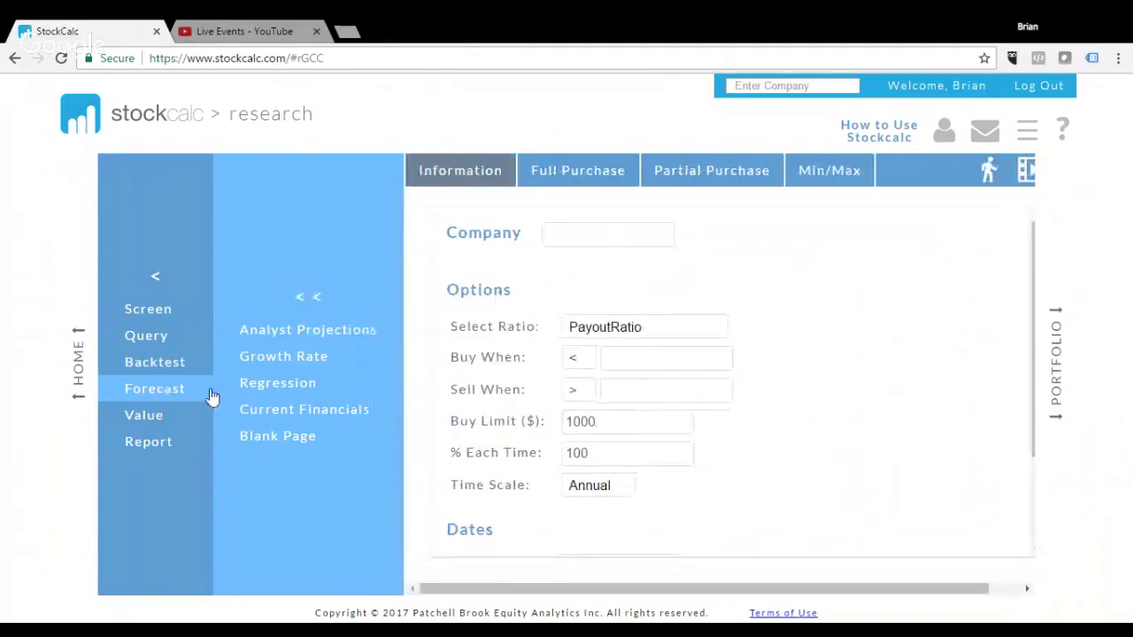
left_click(301, 337)
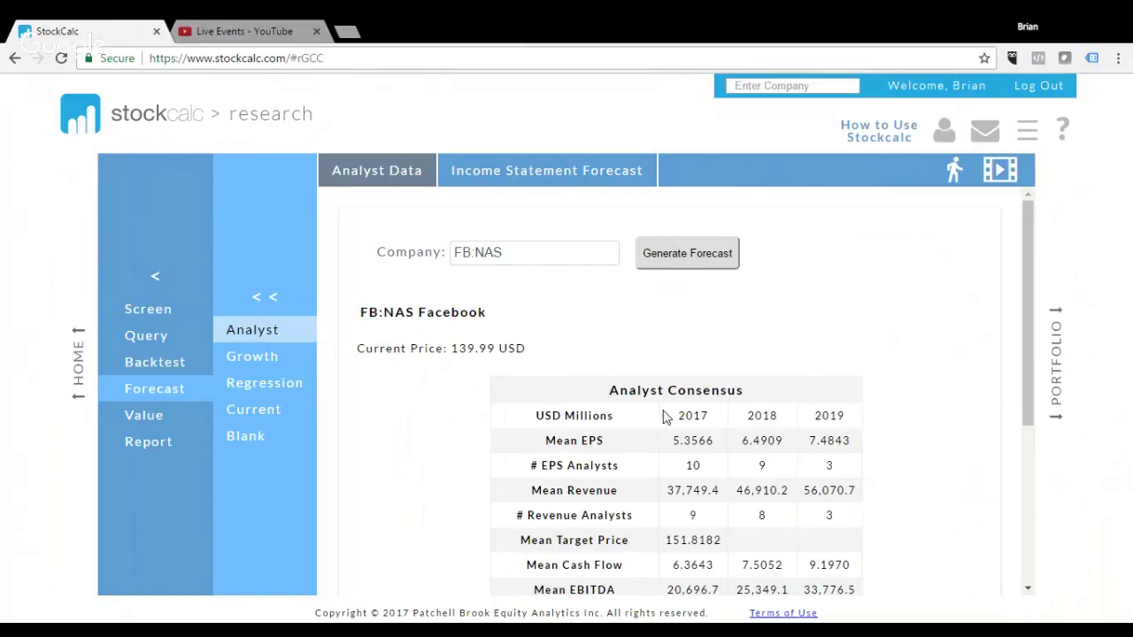
scroll(666, 416, "down", 2)
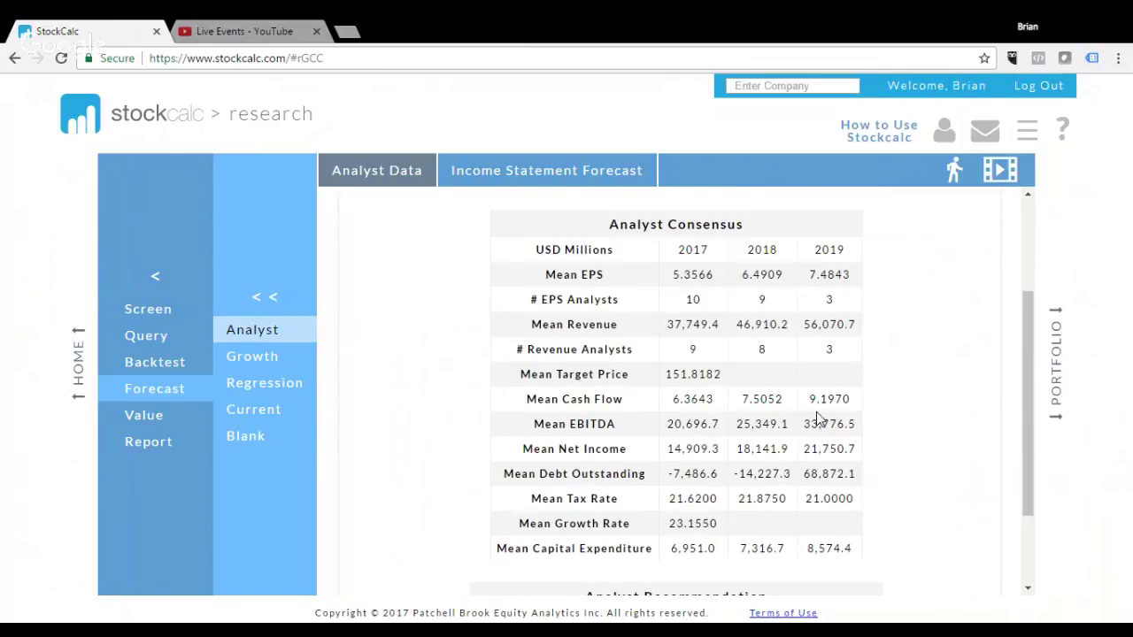
Step: Open the analyst-based income statement forecast for Facebook, hide the side menus, and examine the 2017 to 2019 projections
left_click(531, 177)
scroll(719, 342, "down", 2)
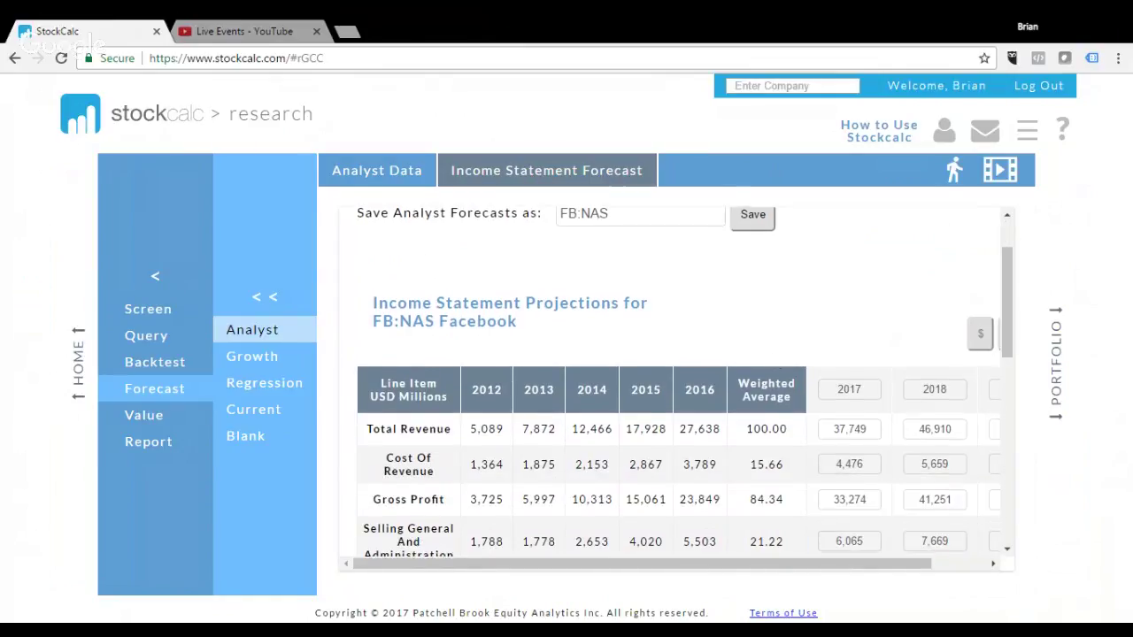
left_click(273, 300)
left_click(270, 300)
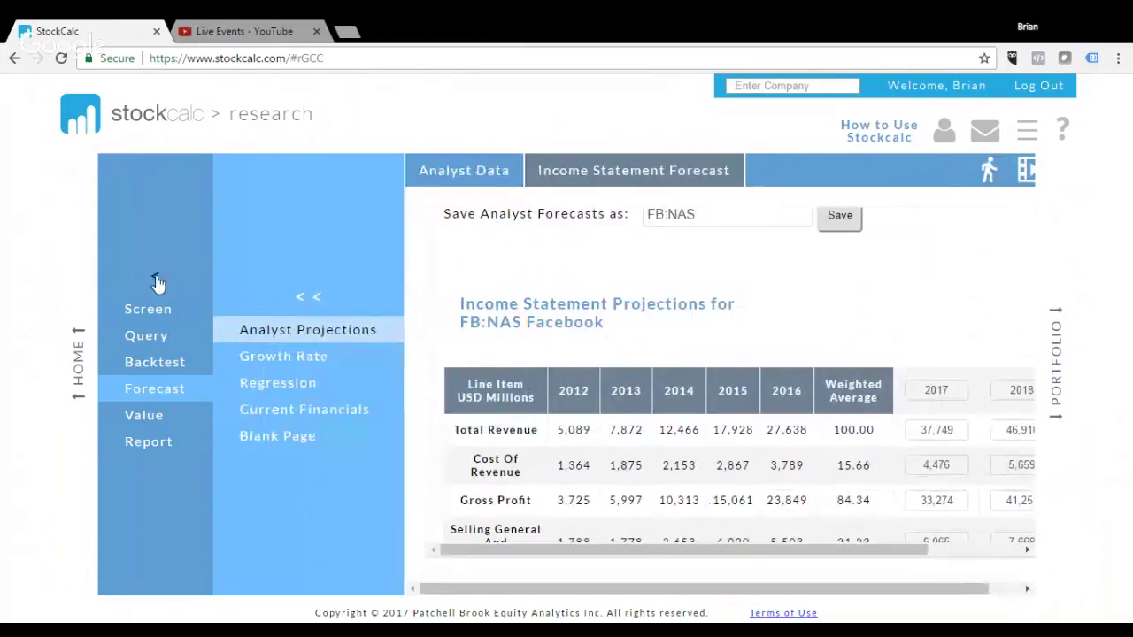
left_click(155, 279)
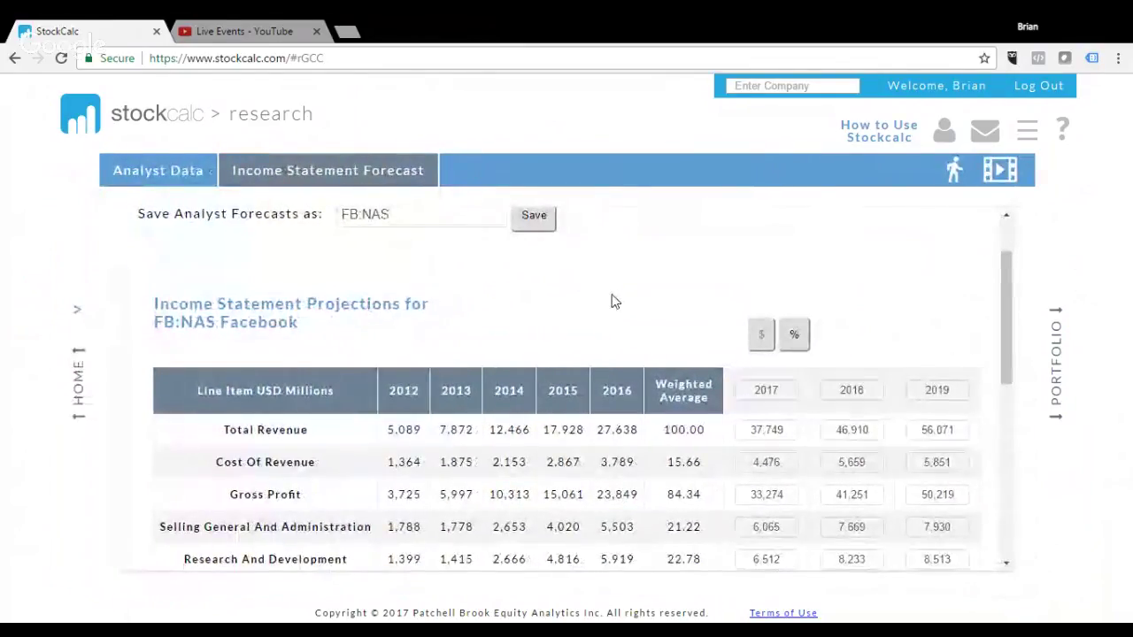
scroll(611, 301, "down", 2)
scroll(615, 301, "down", 2)
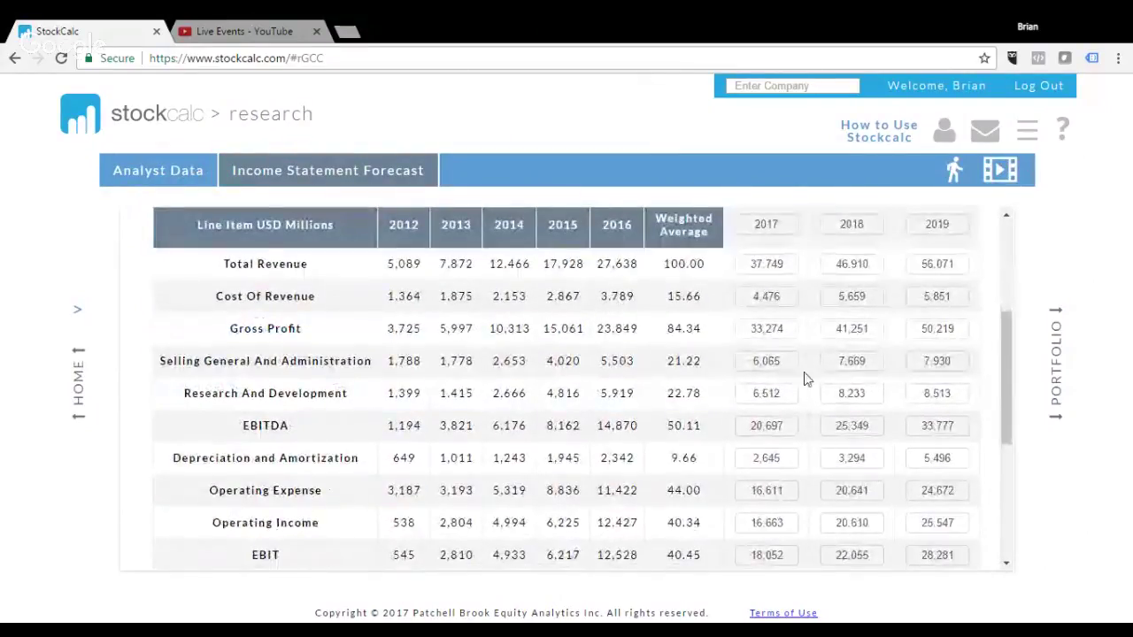
scroll(805, 354, "up", 2)
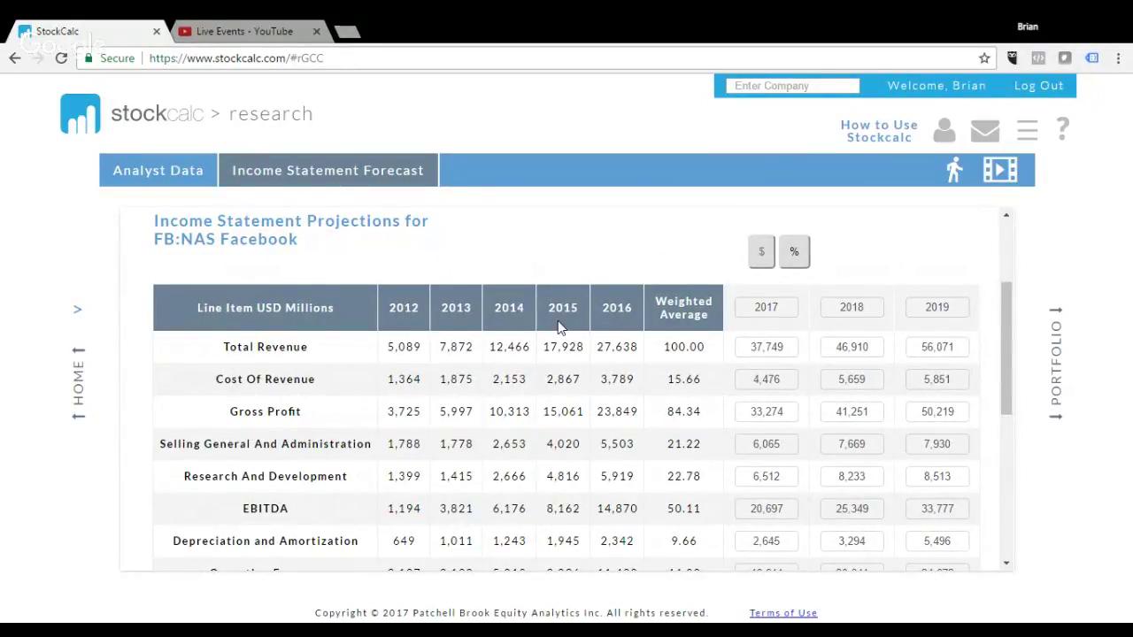
Step: Return to the analyst data, restore the side menu, and examine Facebook's Growth Rate income statement forecast
left_click(152, 177)
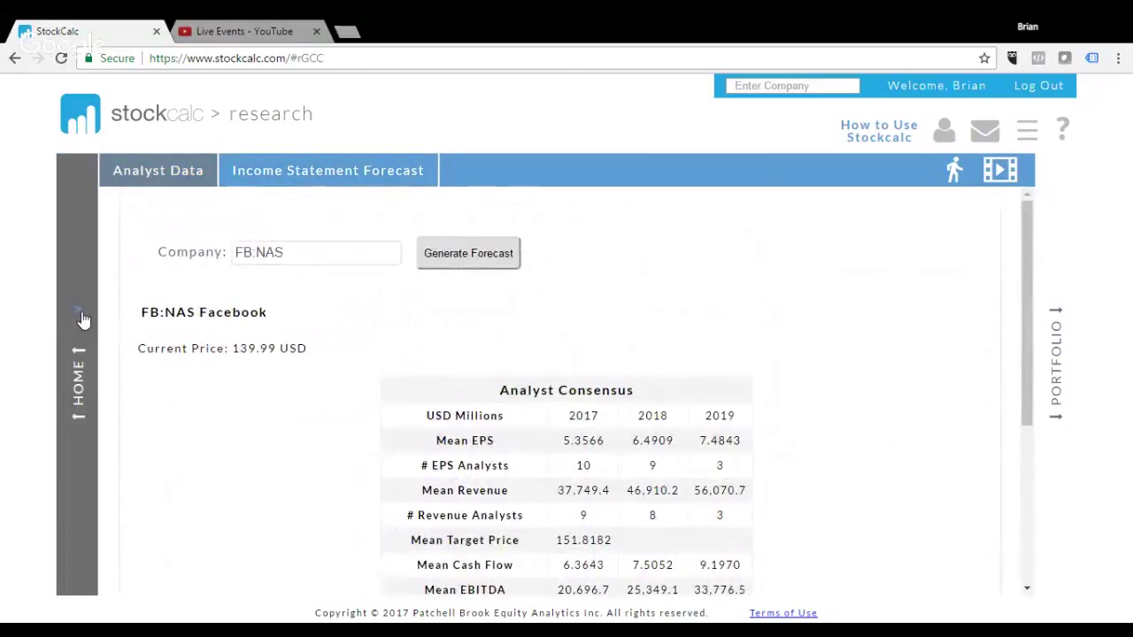
left_click(81, 320)
left_click(157, 390)
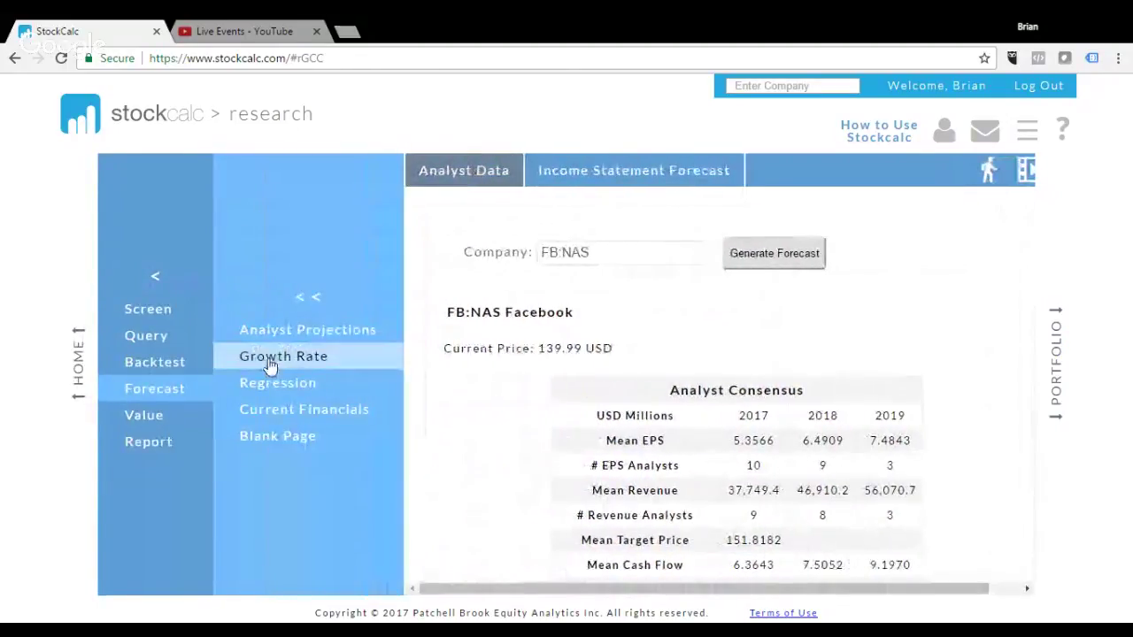
left_click(271, 361)
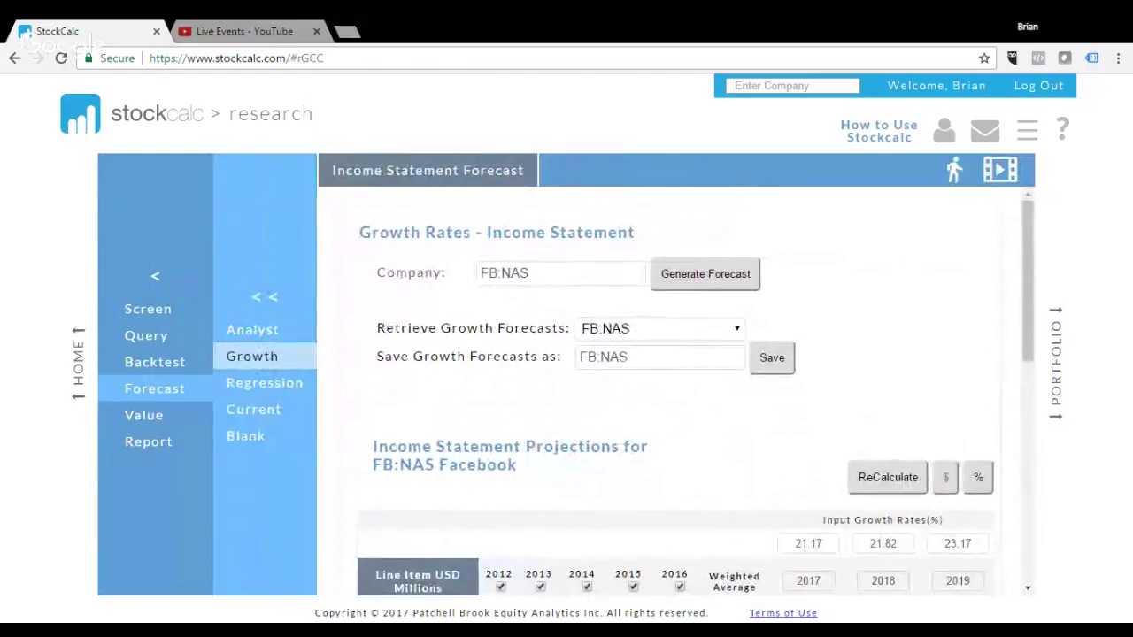
scroll(814, 413, "down", 2)
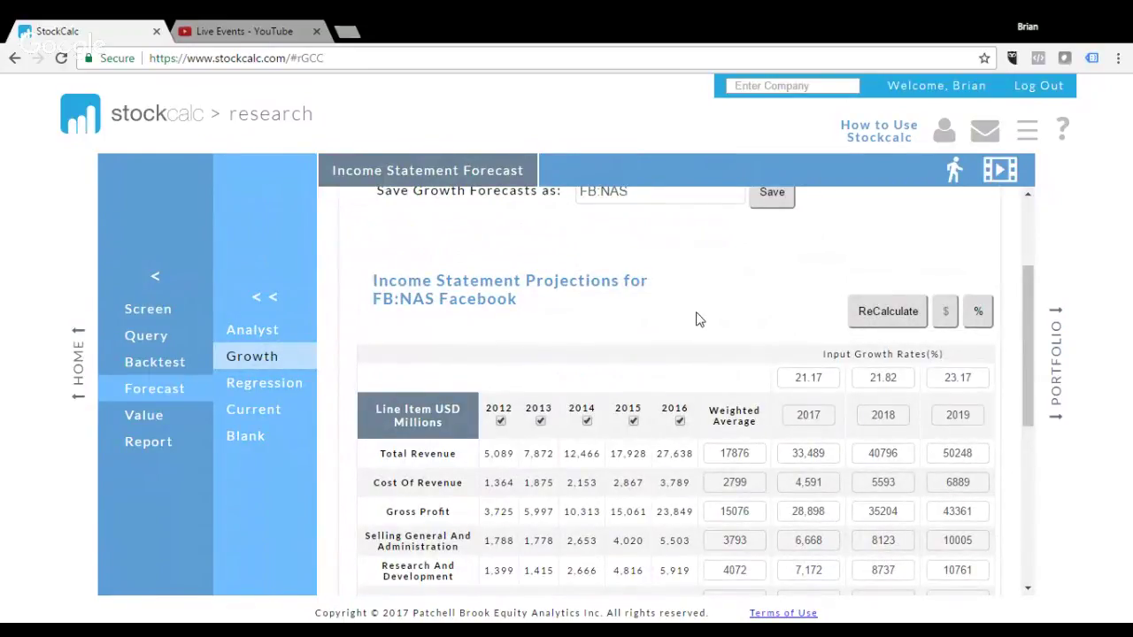
scroll(696, 320, "down", 1)
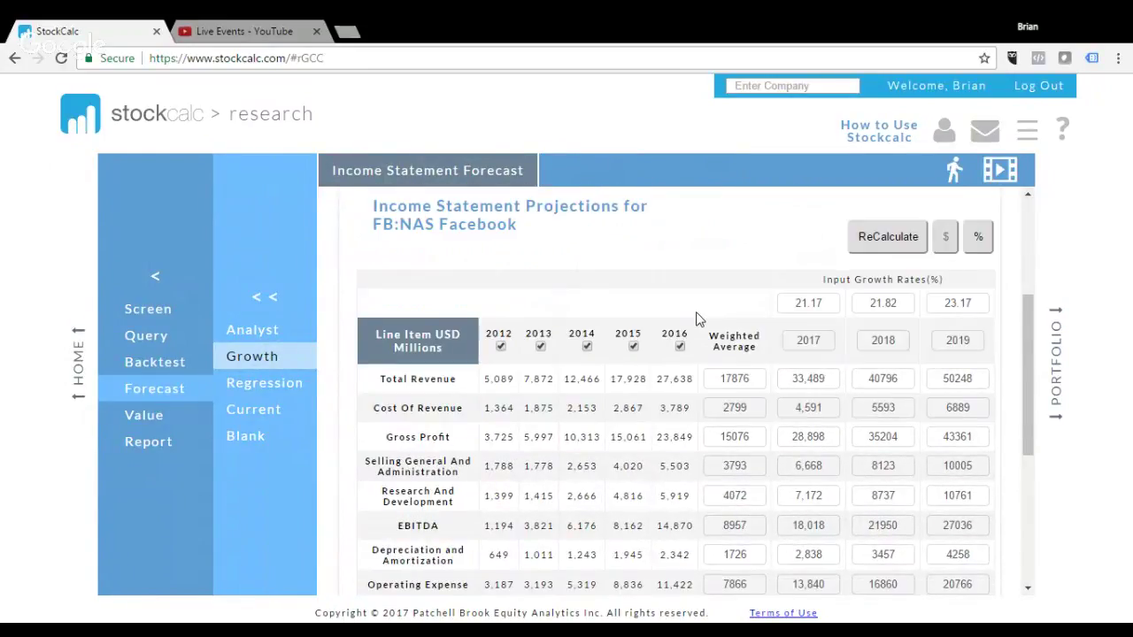
scroll(695, 320, "down", 1)
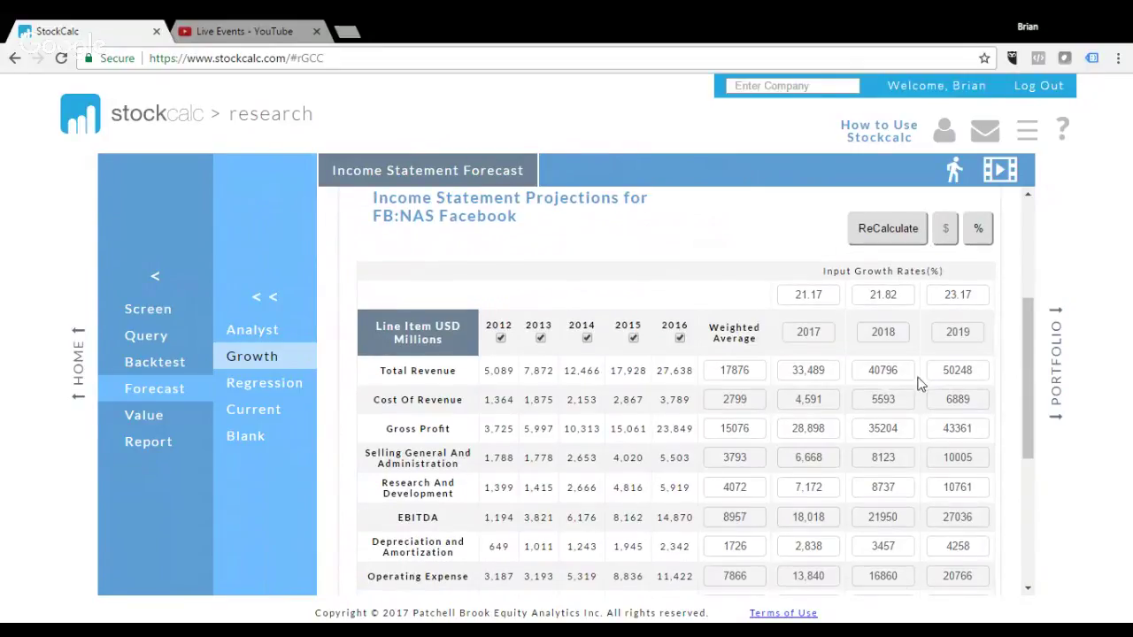
Step: Compare Facebook's analyst-based income statement forecast with its growth-rate forecast
left_click(259, 329)
left_click(544, 171)
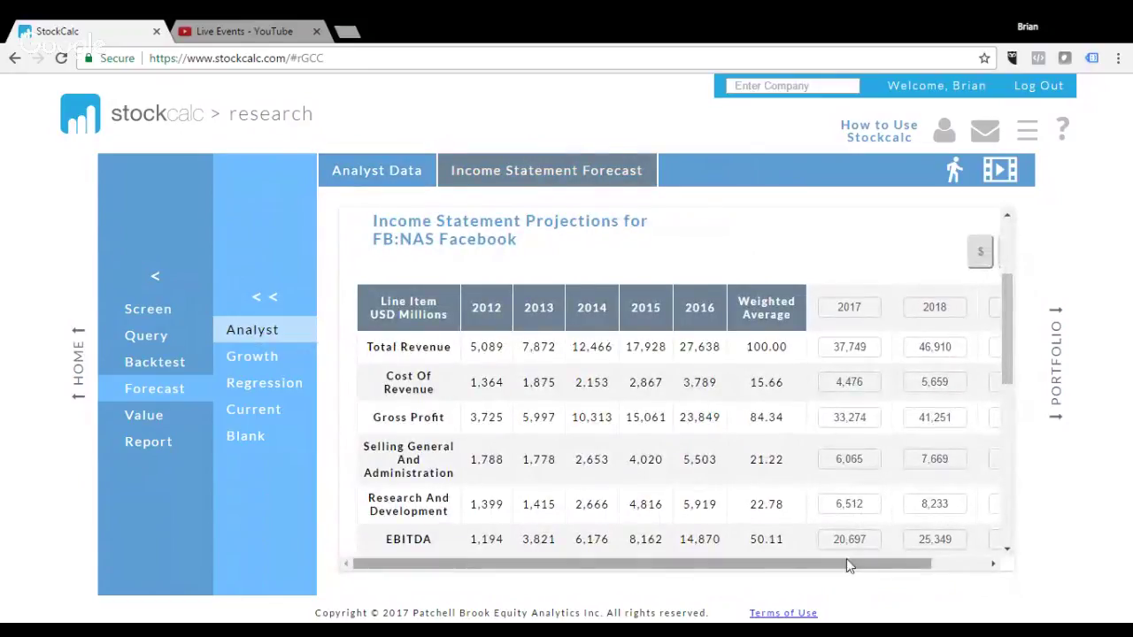
mouse_move(881, 563)
left_mouse_down()
mouse_move(936, 567)
mouse_move(881, 567)
left_mouse_up()
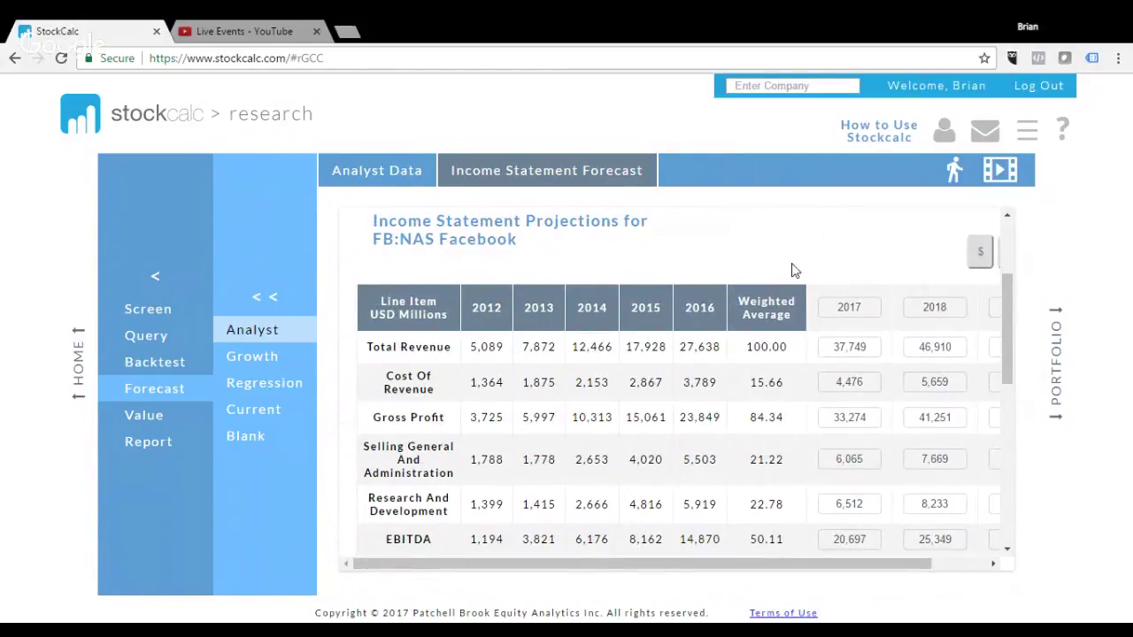
left_click(255, 356)
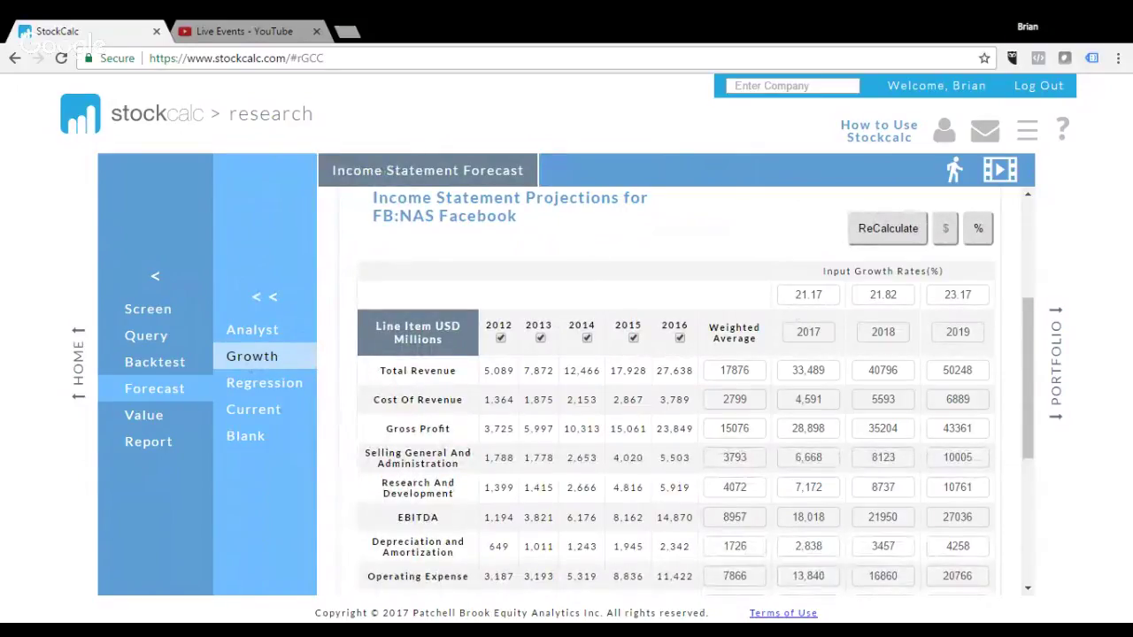
Step: Open the Cost of Capital valuation for FB:NAS and view its beta and weighted average cost of capital
left_click(156, 421)
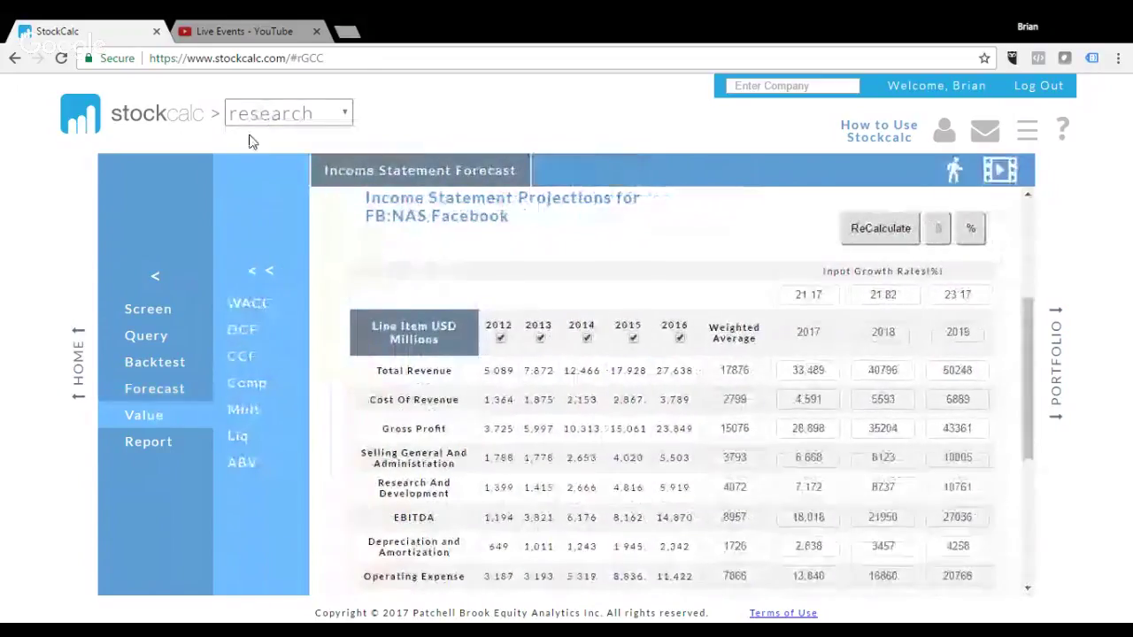
left_click(250, 305)
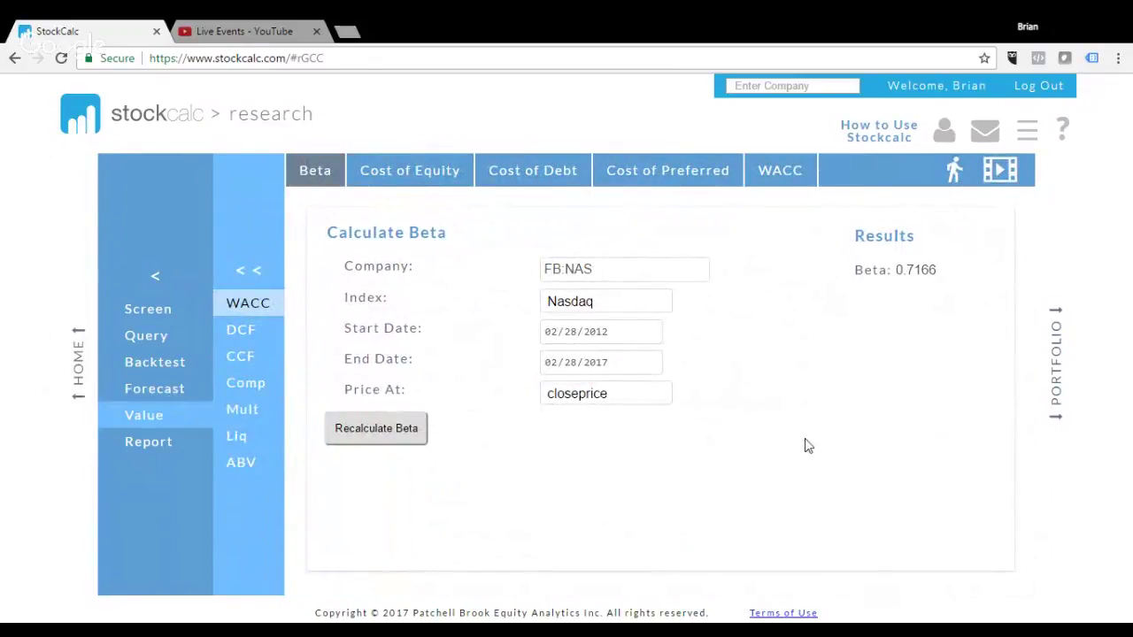
left_click(782, 175)
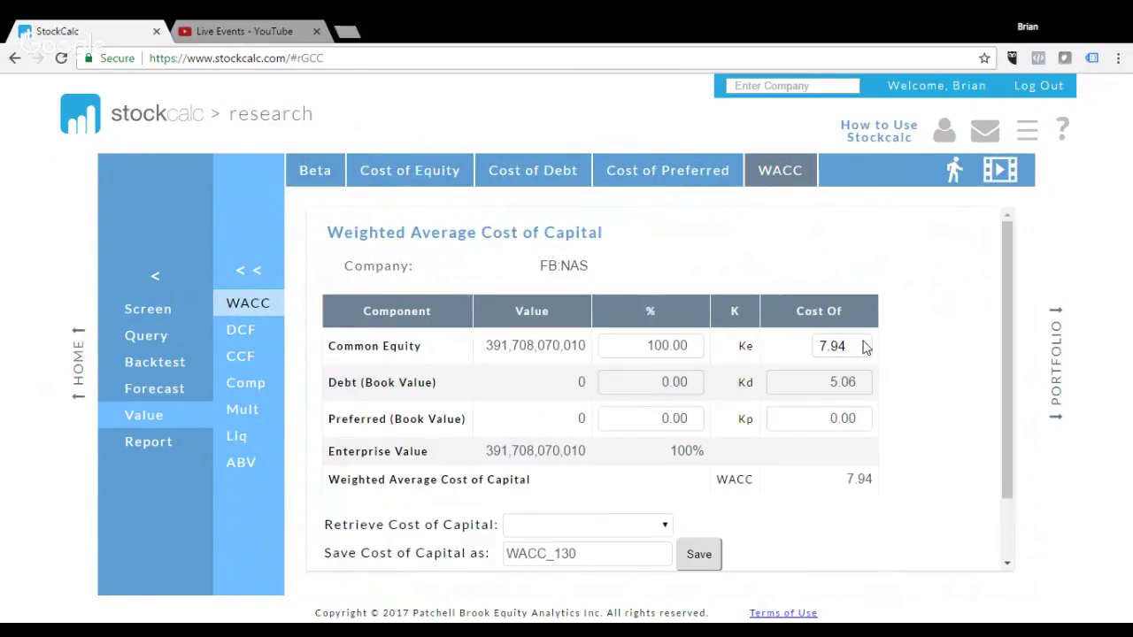
Step: Open Facebook's advanced Discounted Cash Flow model and review its cash flow calculations
left_click(238, 332)
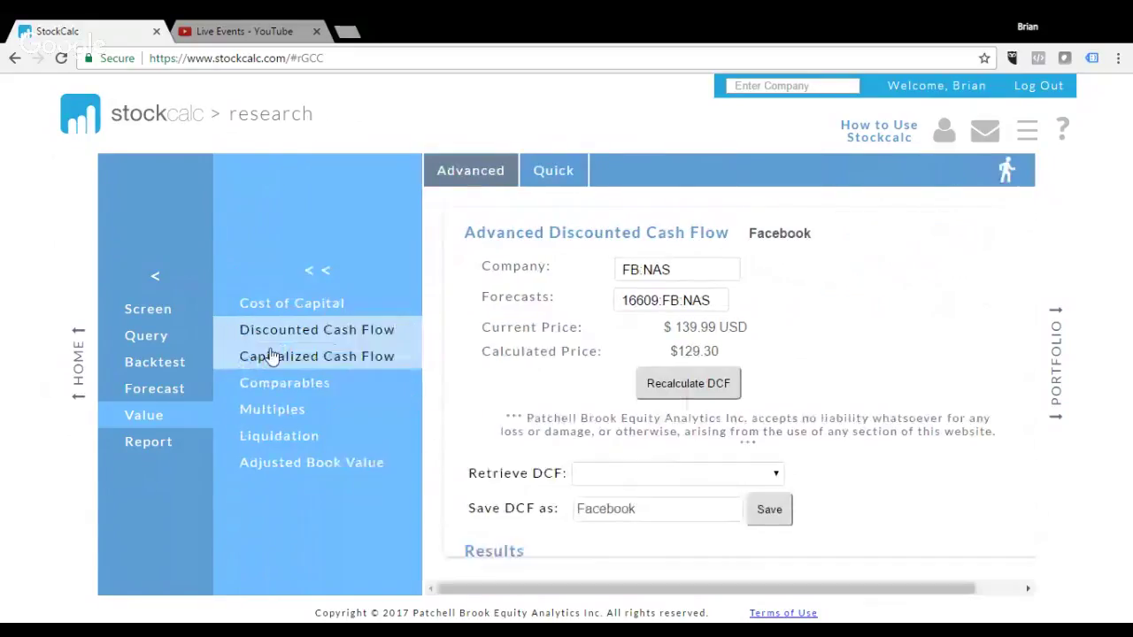
scroll(822, 366, "down", 10)
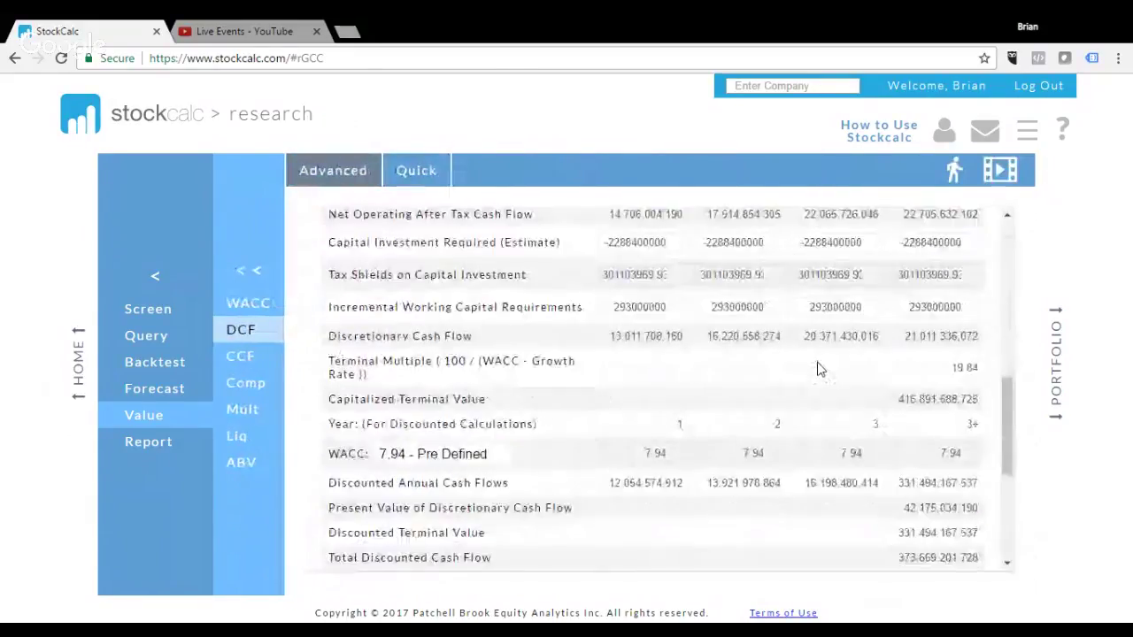
scroll(818, 369, "up", 3)
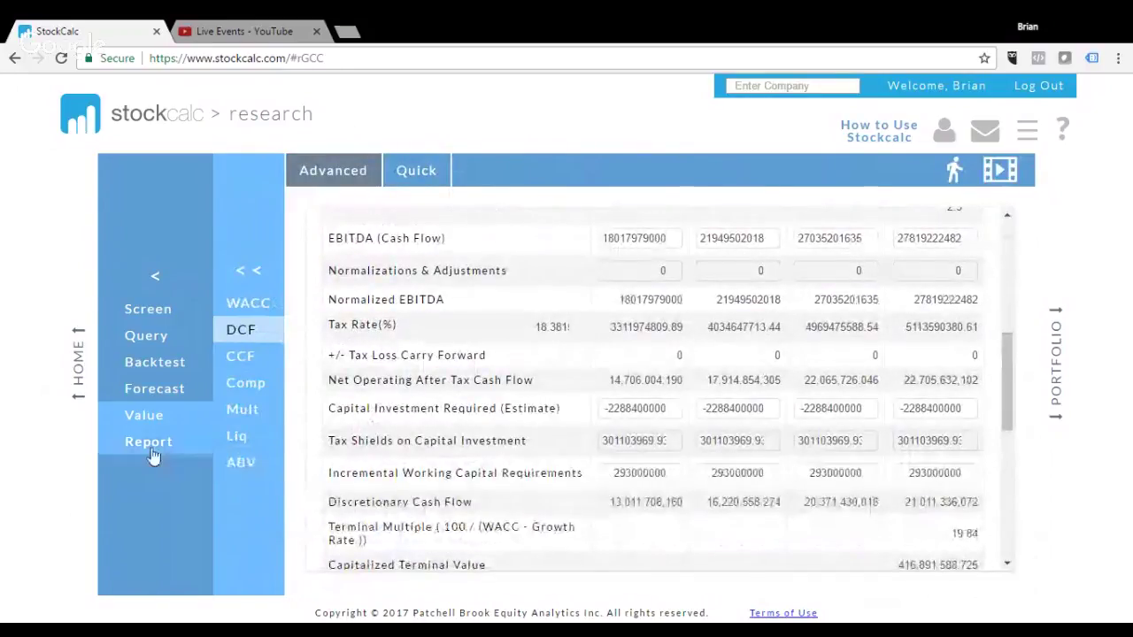
Step: View Facebook's Comparables valuation, and review the per-share values and ratio averages in its Multiples valuation
left_click(246, 385)
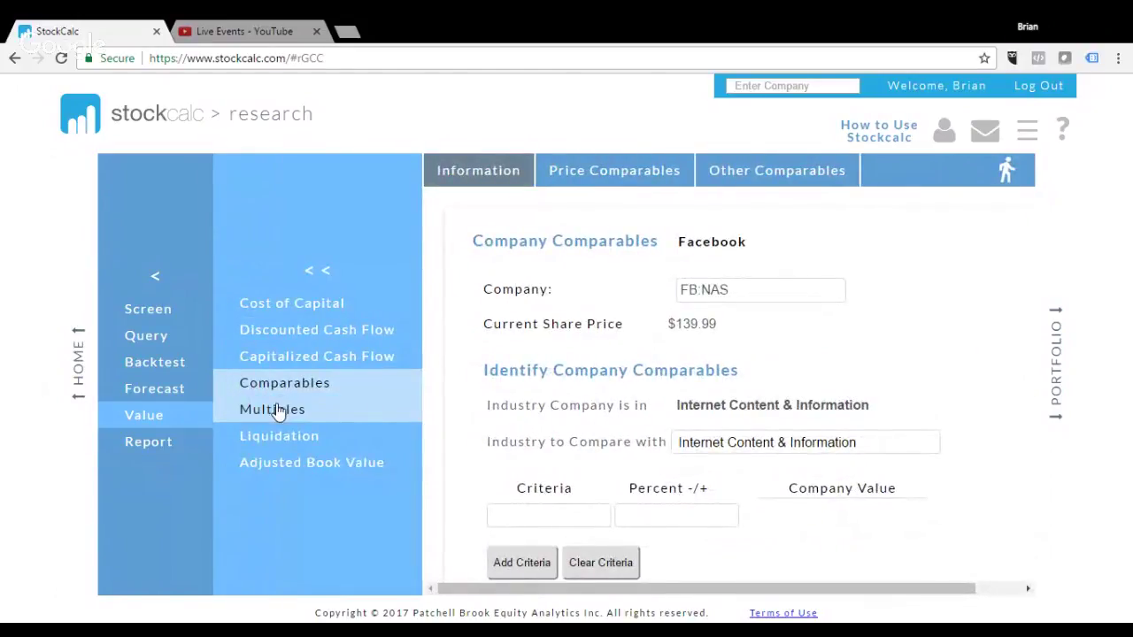
left_click(279, 414)
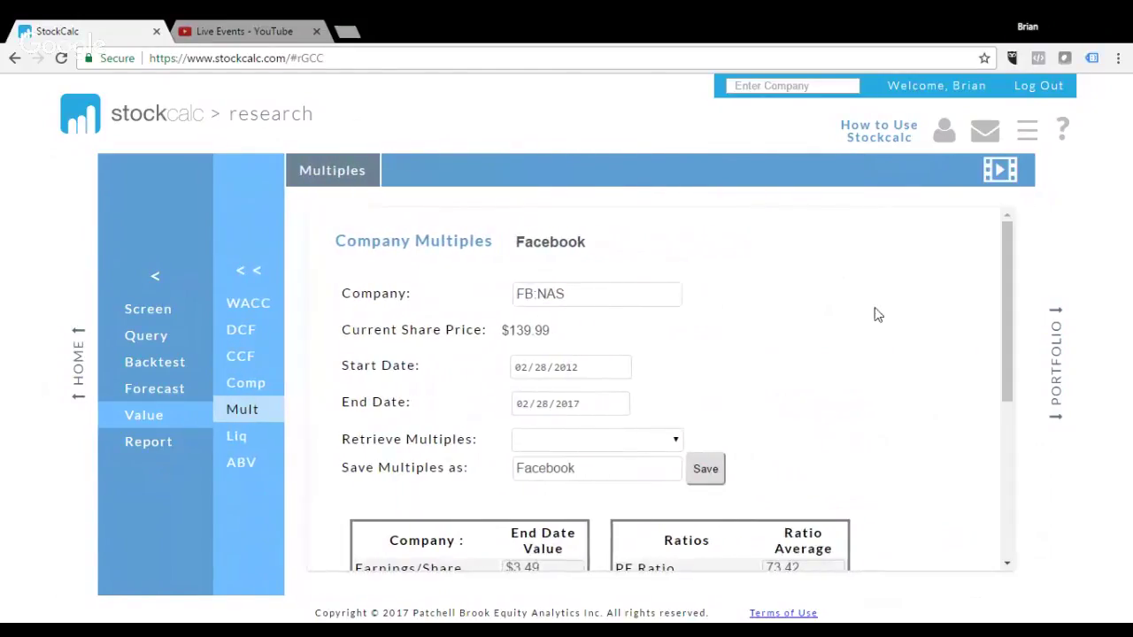
scroll(892, 323, "down", 1)
scroll(892, 323, "down", 2)
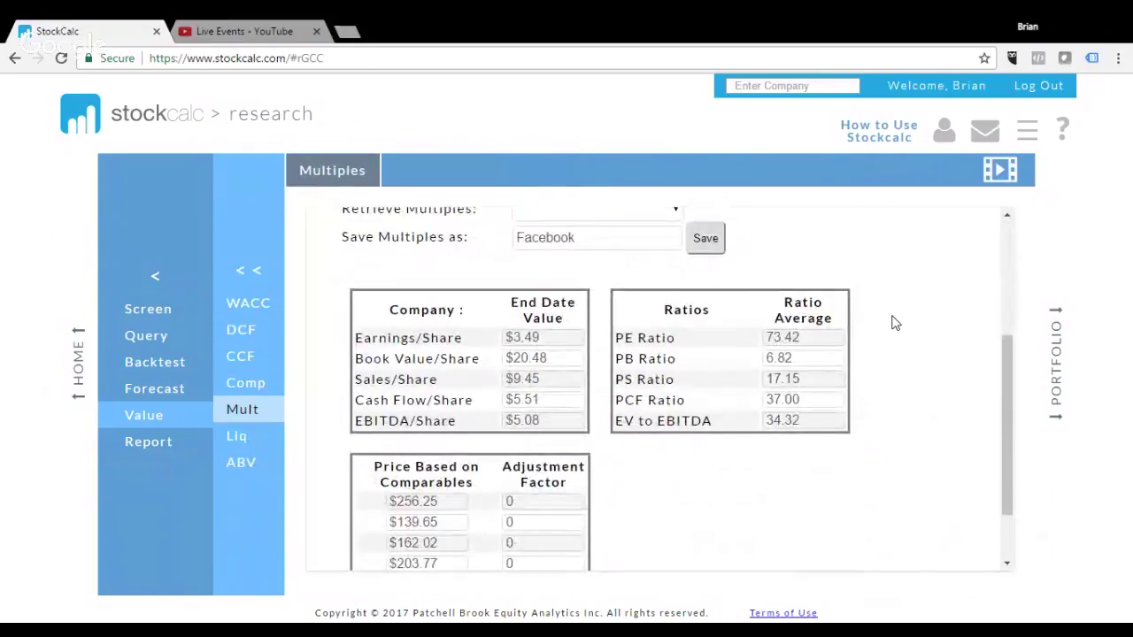
scroll(892, 323, "up", 3)
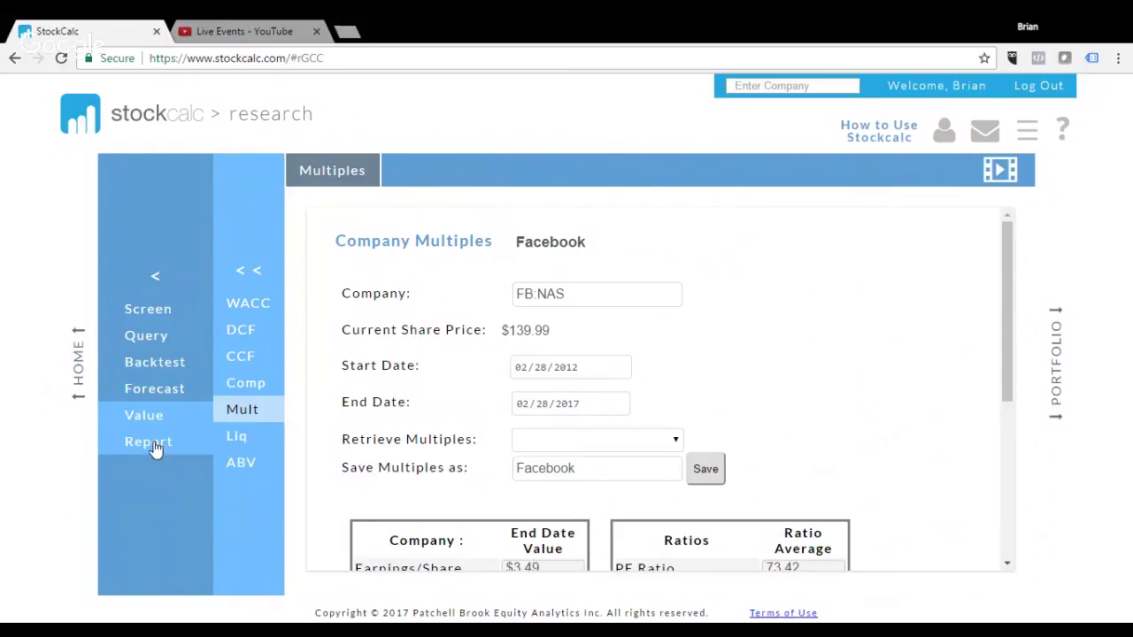
Step: Return to the home page and prepare a valuation report for Johnson & Johnson (JNJ:NYS)
left_click(78, 366)
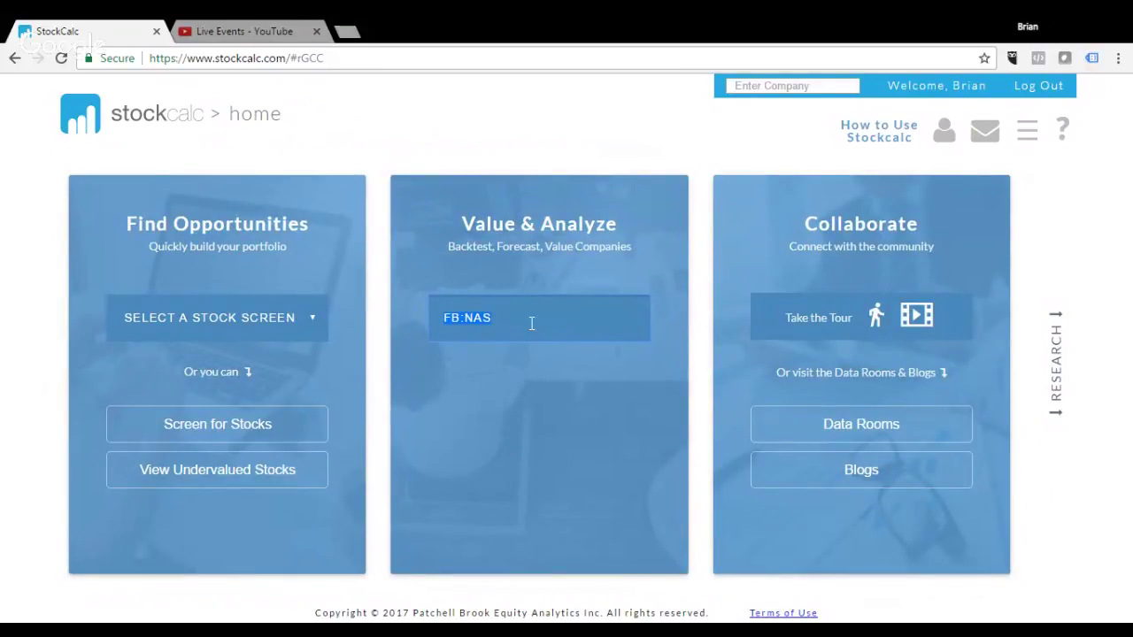
type("jnj")
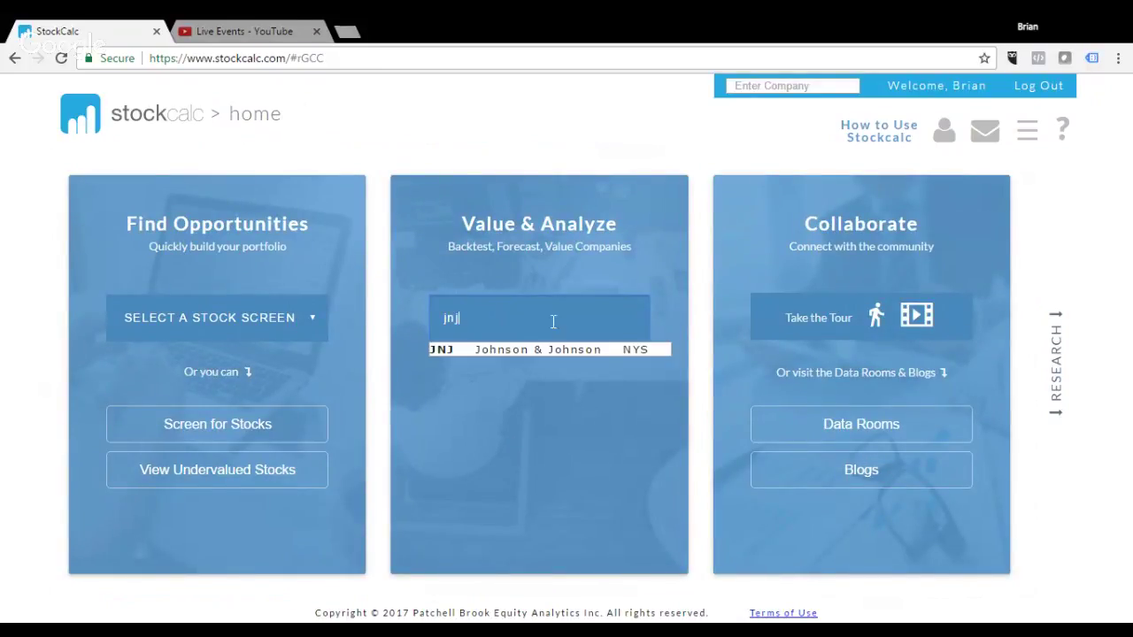
left_click(584, 350)
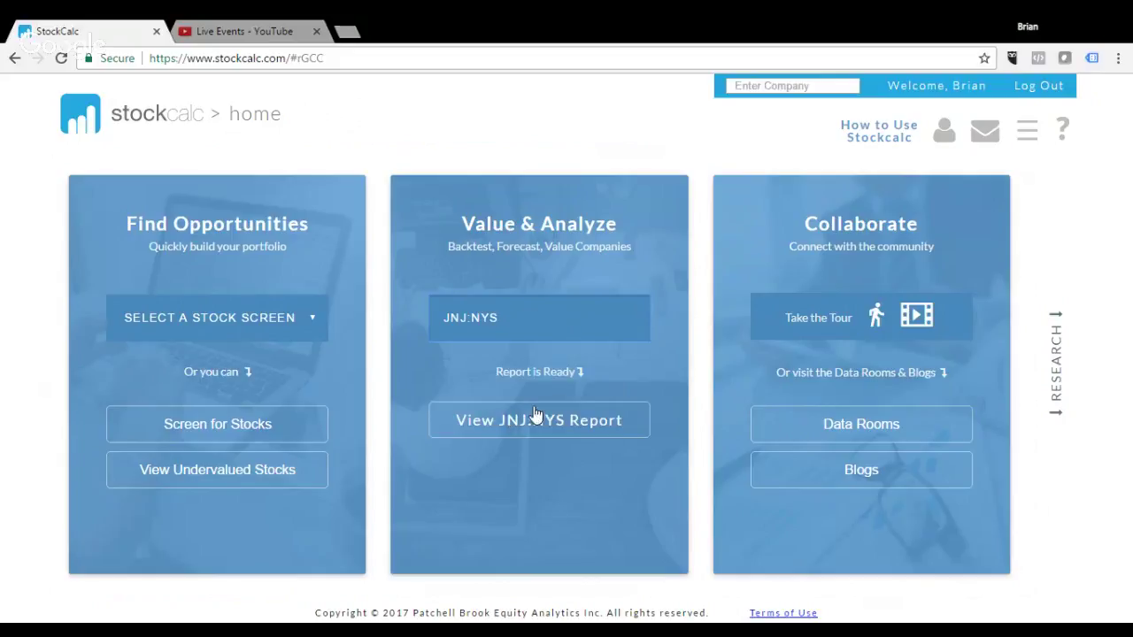
Step: Open the finished JNJ:NYS valuation report, collapse the research side menu, and review the valuation summary for each model
left_click(534, 425)
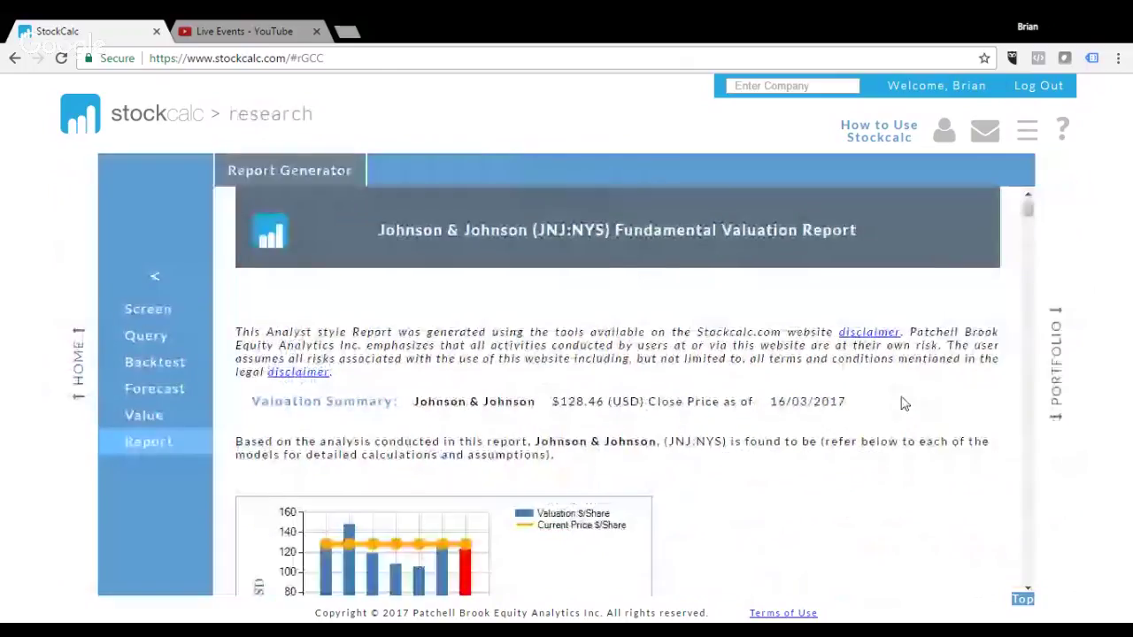
scroll(903, 404, "down", 1)
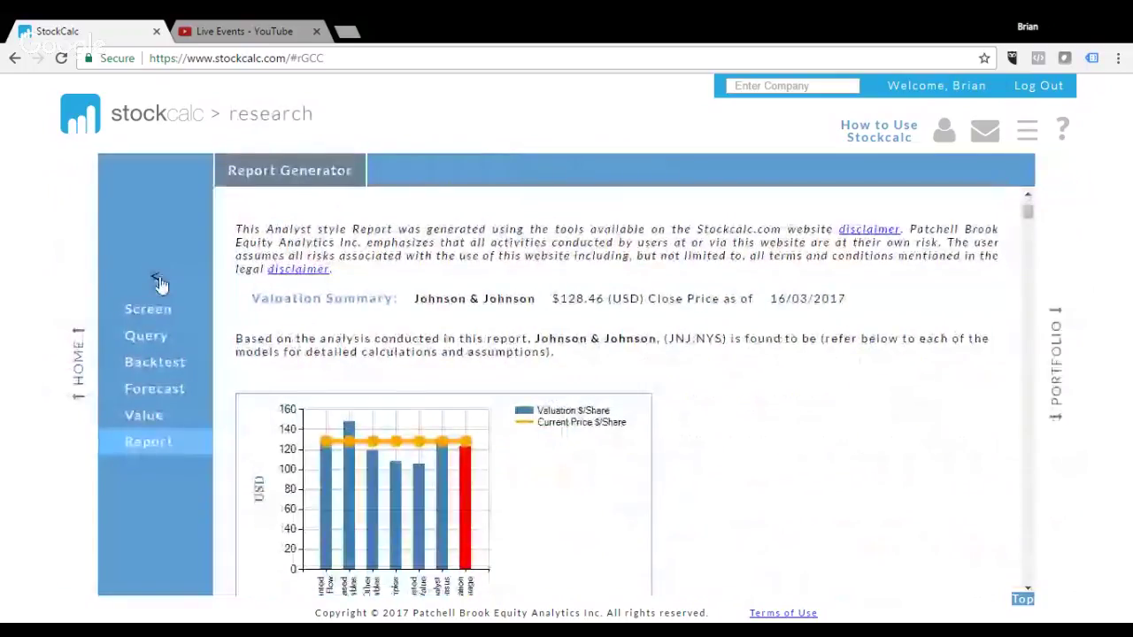
left_click(159, 282)
scroll(873, 419, "down", 4)
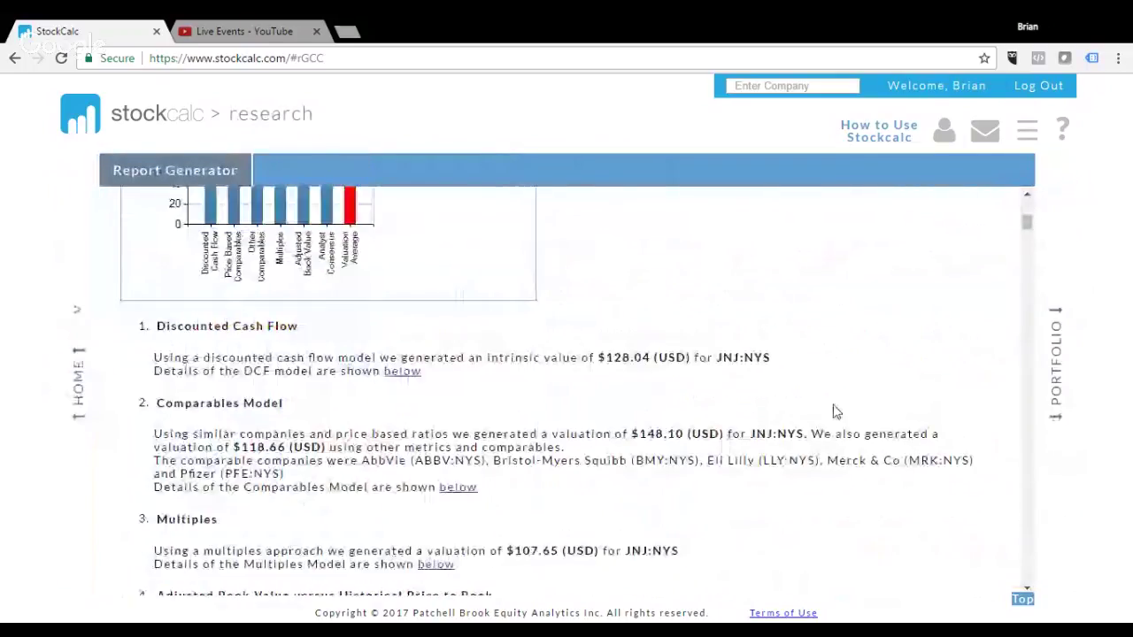
scroll(856, 409, "down", 2)
scroll(734, 424, "up", 3)
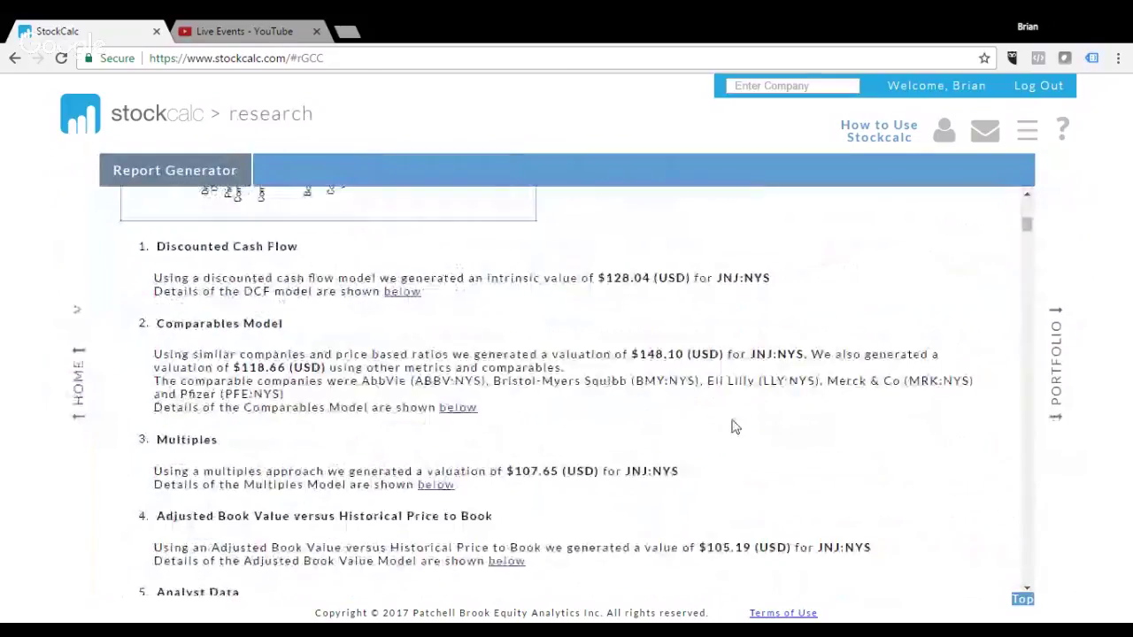
Step: Go to the Portfolio page, load the US Large Caps portfolio, and look over its holdings
left_click(292, 190)
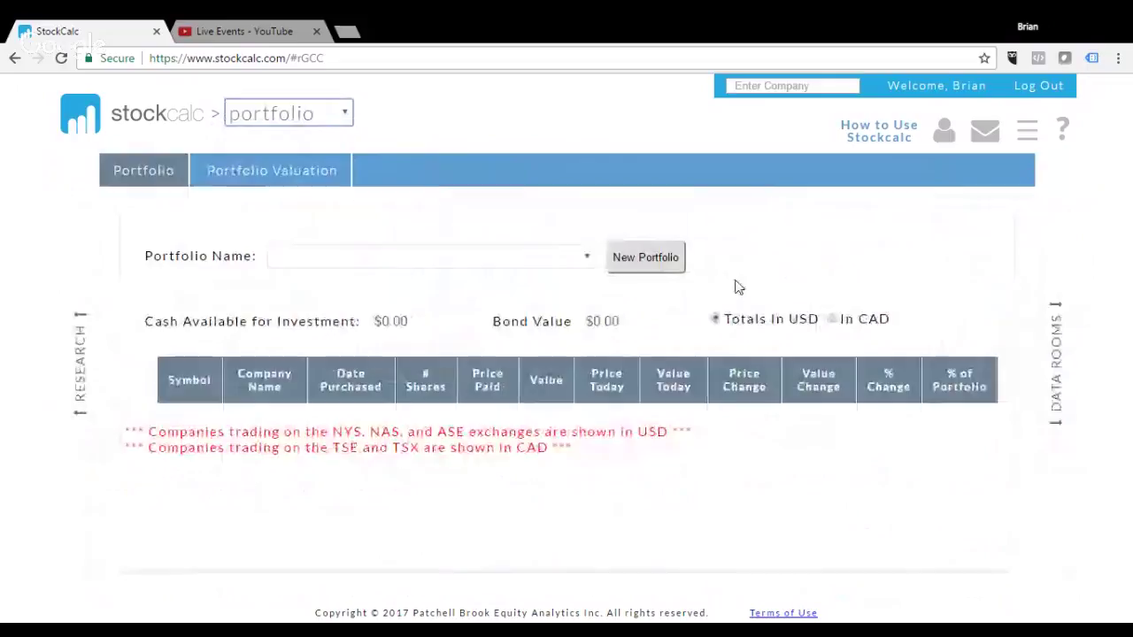
left_click(588, 258)
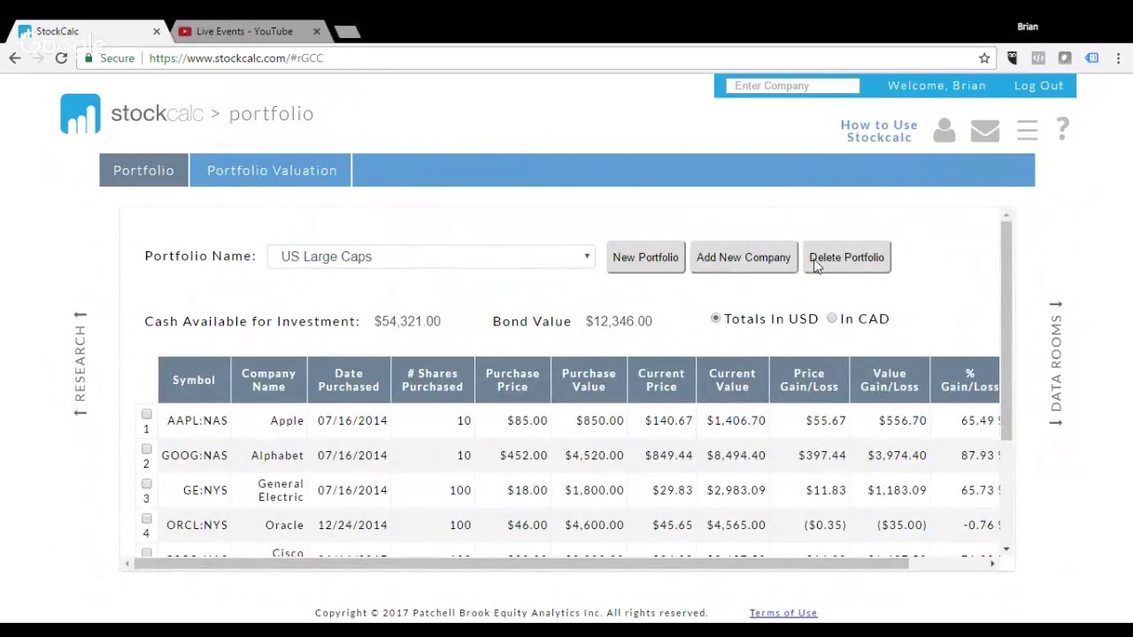
scroll(566, 380, "down", 1)
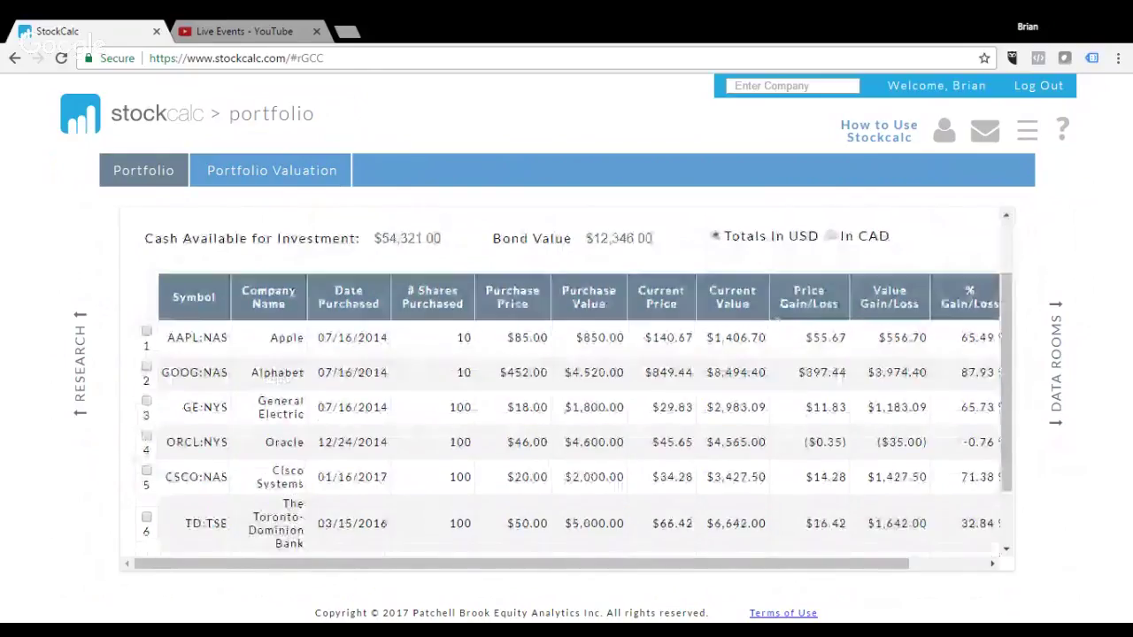
scroll(567, 380, "up", 1)
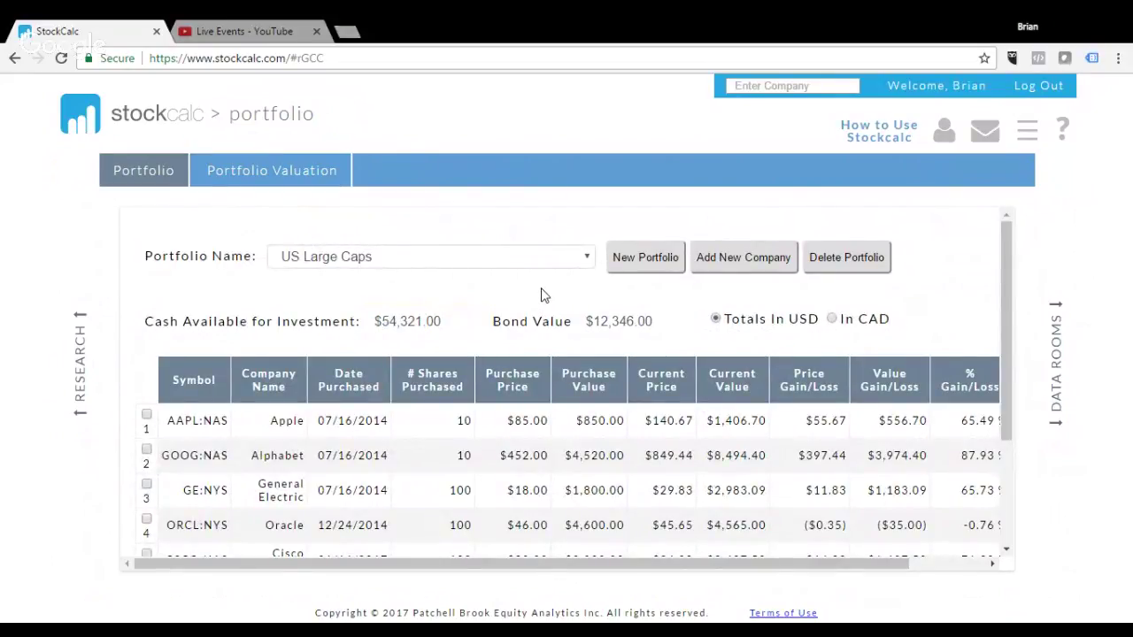
Step: Examine the US Large Caps holdings, including shares purchased, purchase and current values, gains or losses, and the portfolio totals
scroll(379, 402, "down", 2)
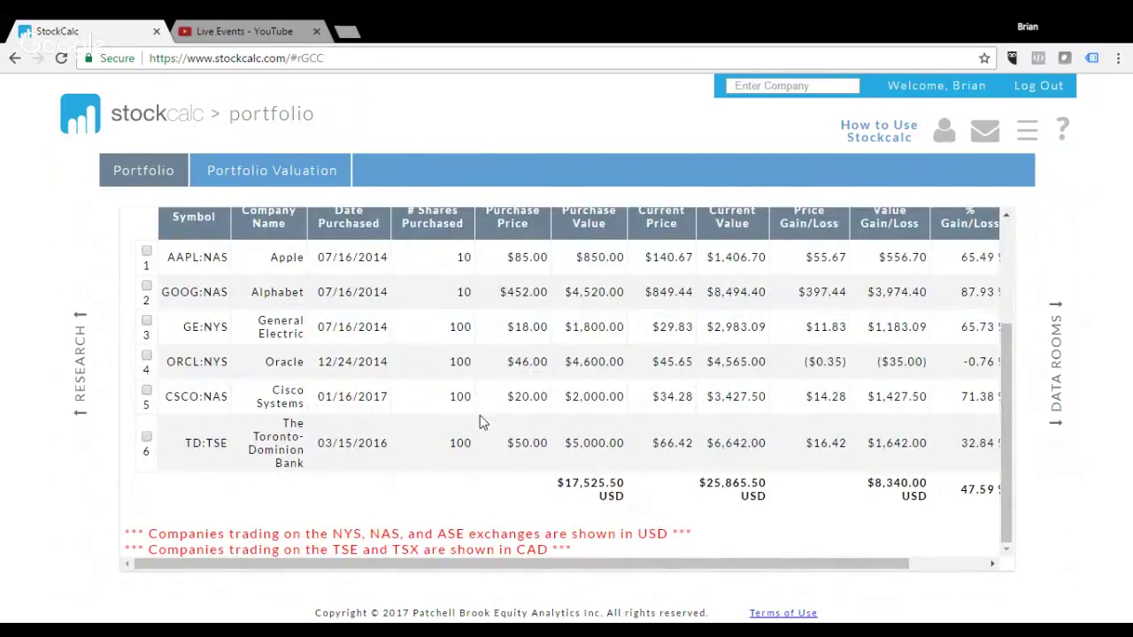
scroll(479, 415, "up", 2)
scroll(546, 359, "down", 2)
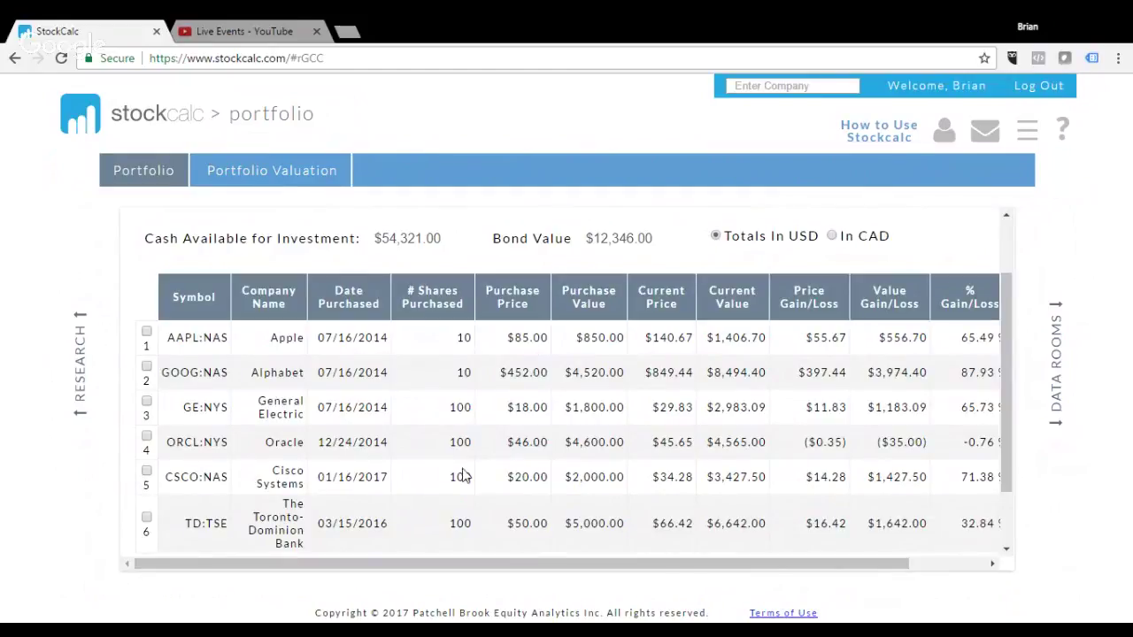
scroll(689, 310, "up", 1)
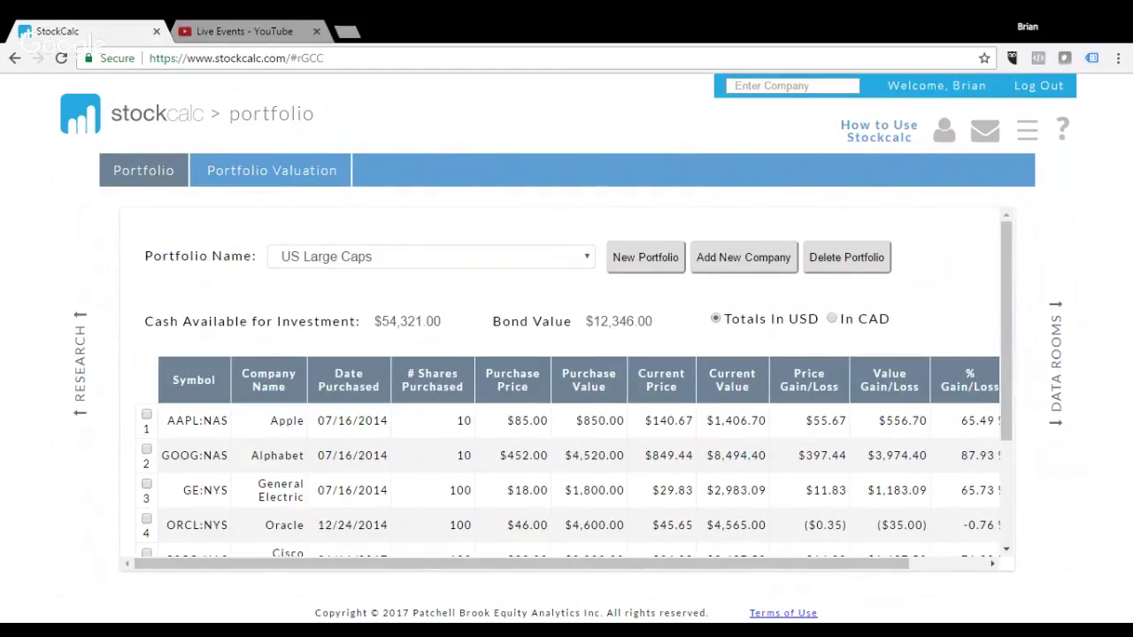
scroll(521, 428, "down", 1)
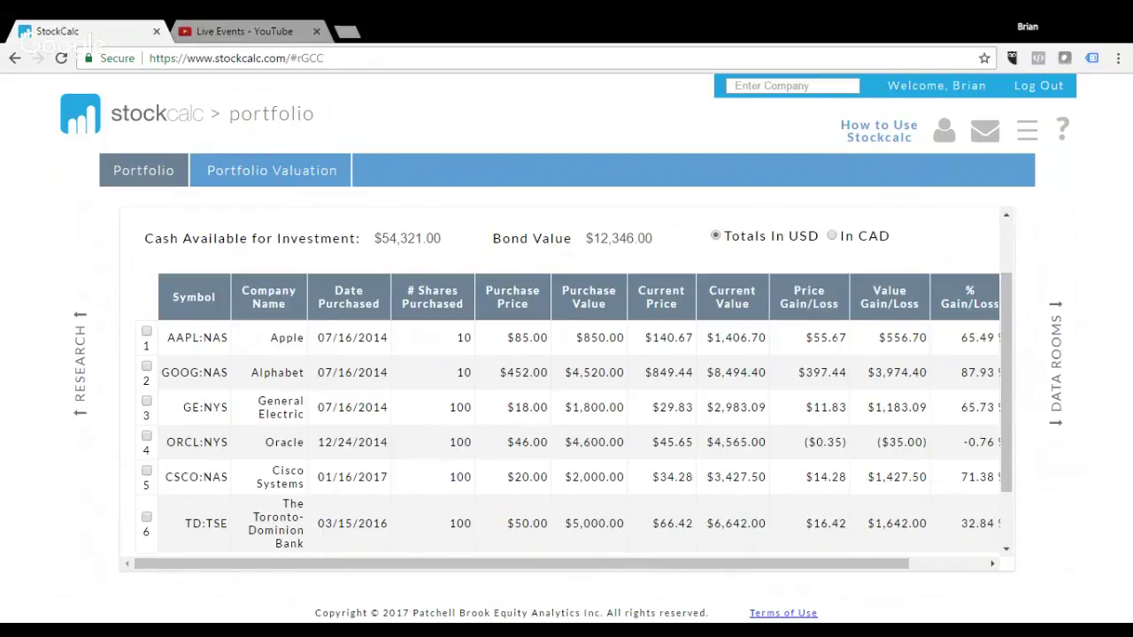
scroll(829, 392, "down", 2)
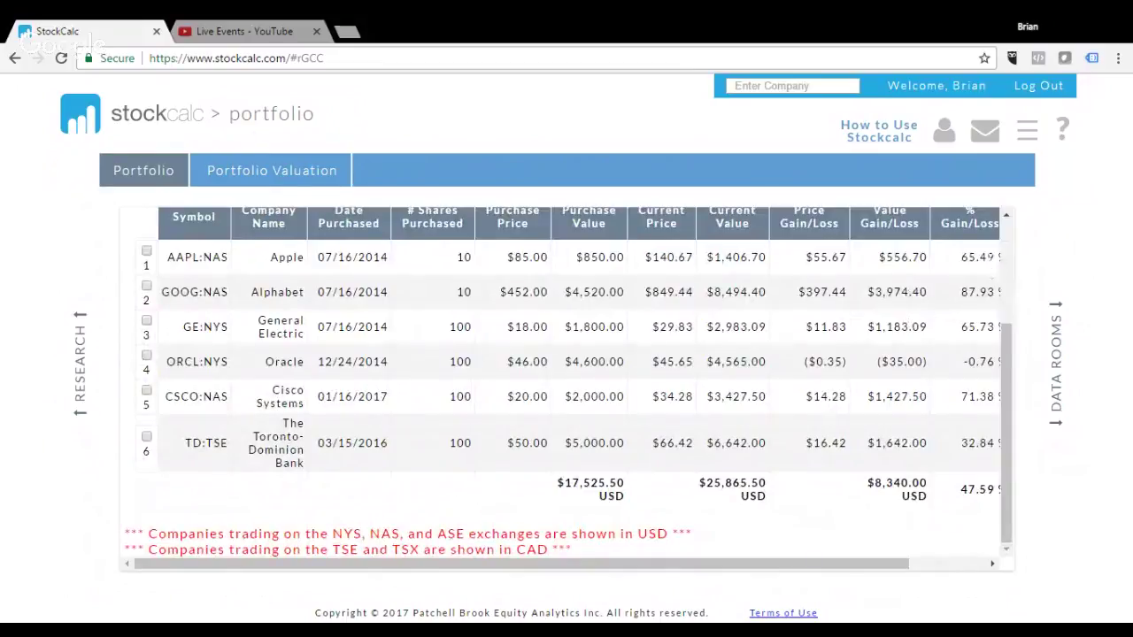
left_click_drag(849, 567, 885, 569)
scroll(637, 378, "up", 1)
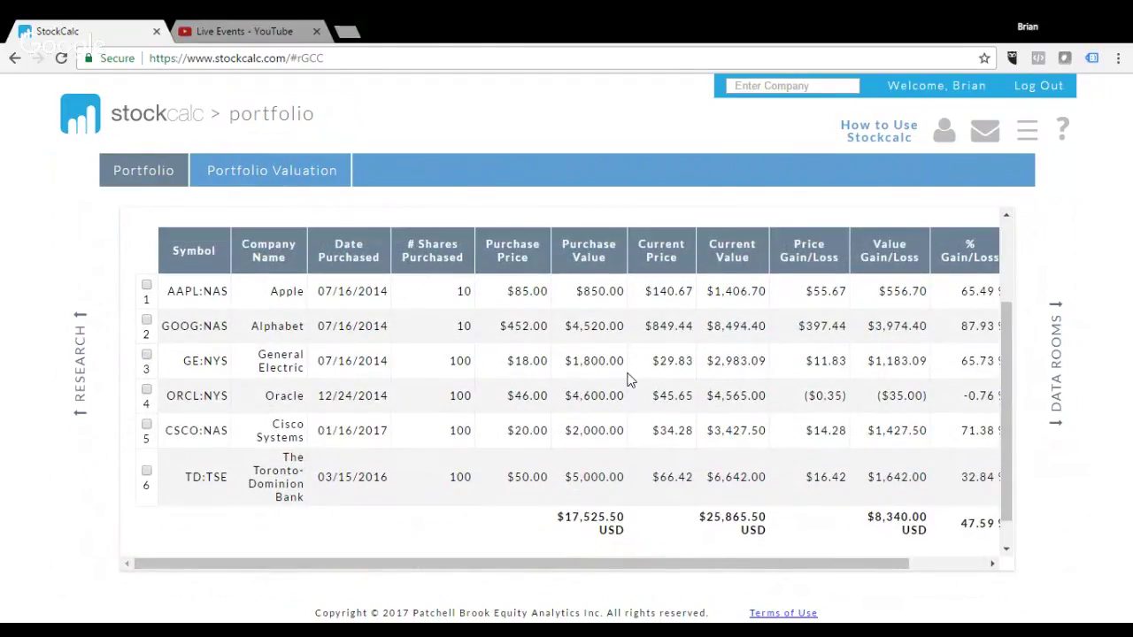
Step: Open Portfolio Valuation and run the valuations for the companies in the US Large Caps portfolio
scroll(628, 379, "up", 3)
left_click(276, 173)
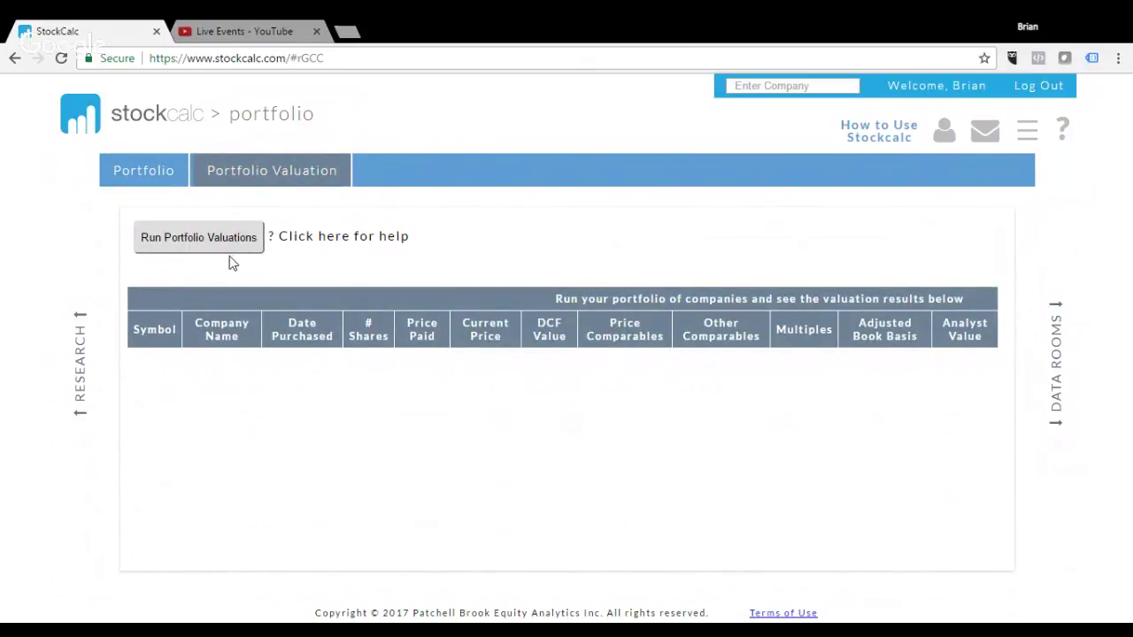
left_click(198, 239)
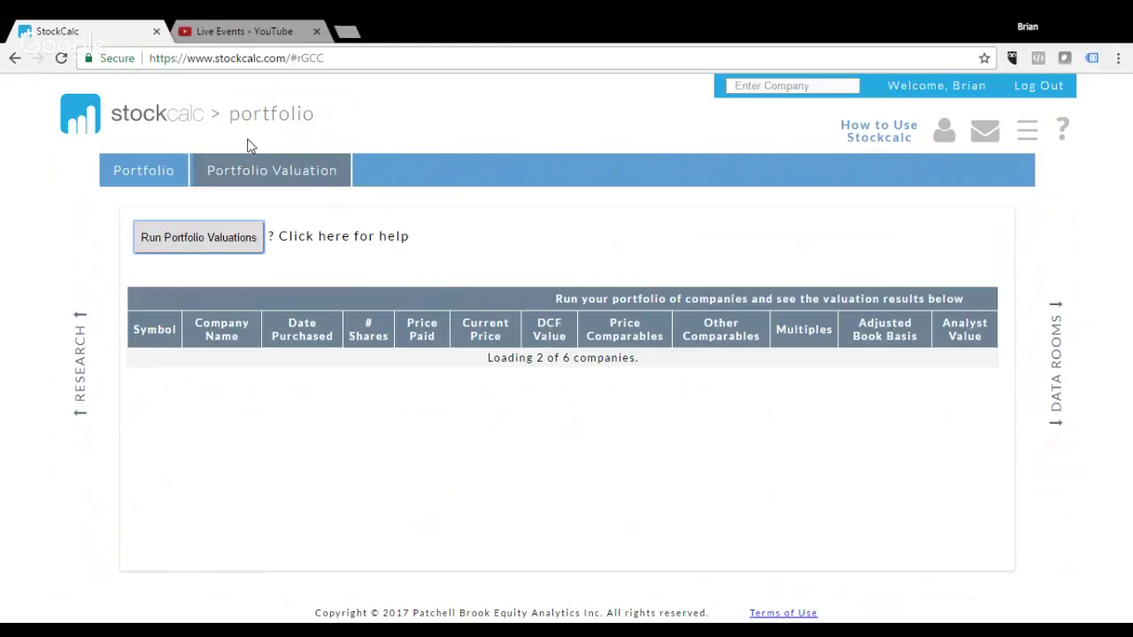
Step: Switch to the Snapshot page and look through its empty Financials, Ratios and Information sections
left_click(277, 115)
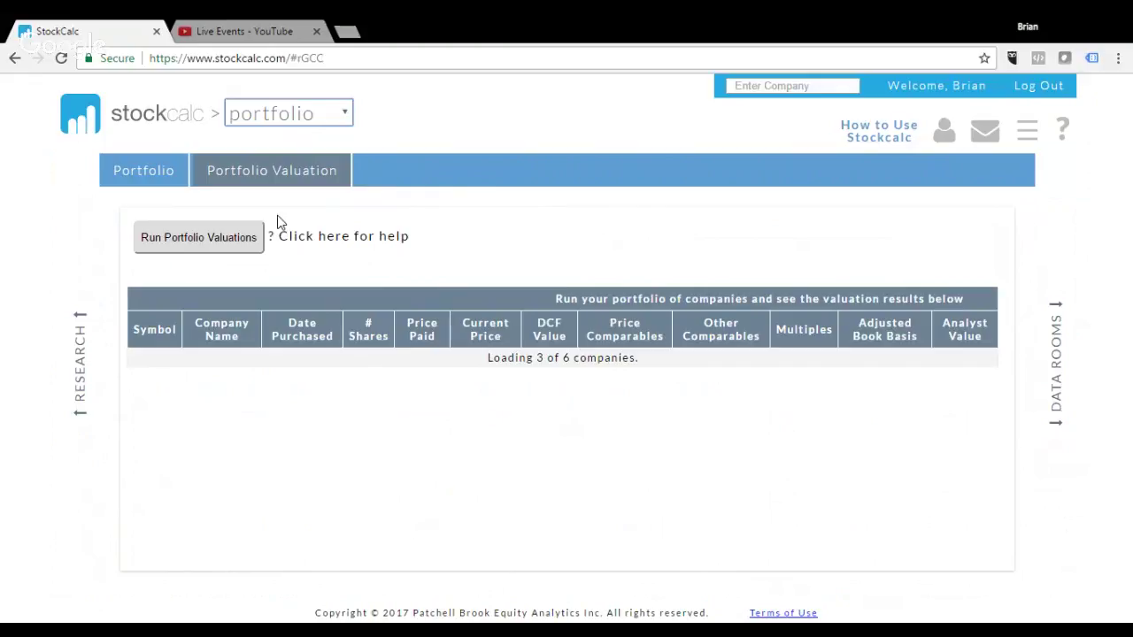
left_click(278, 245)
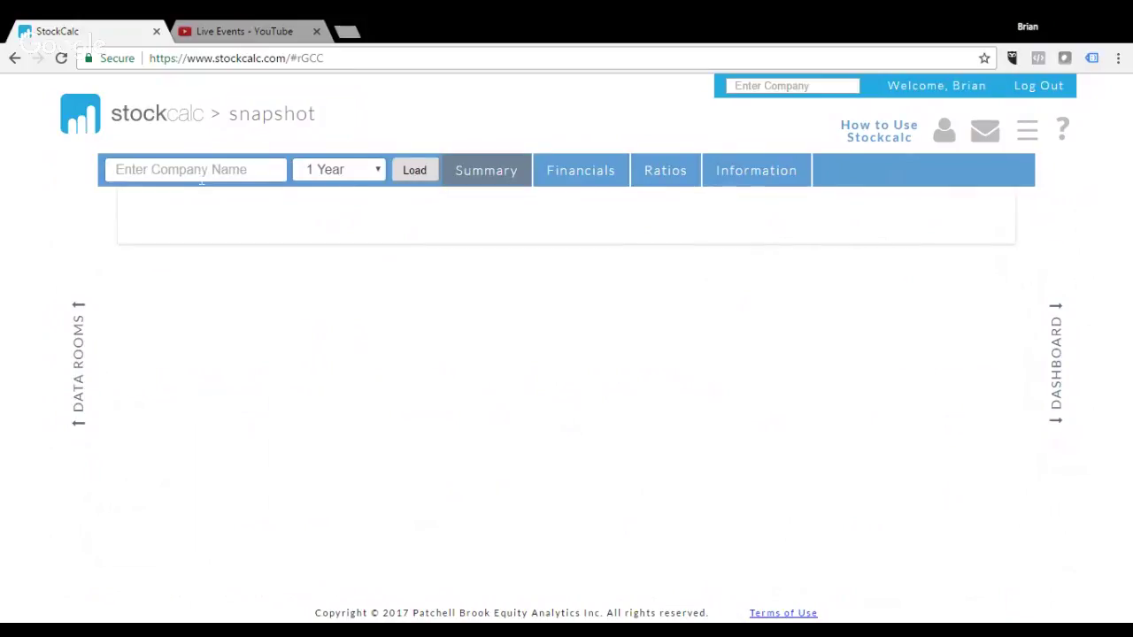
left_click(596, 177)
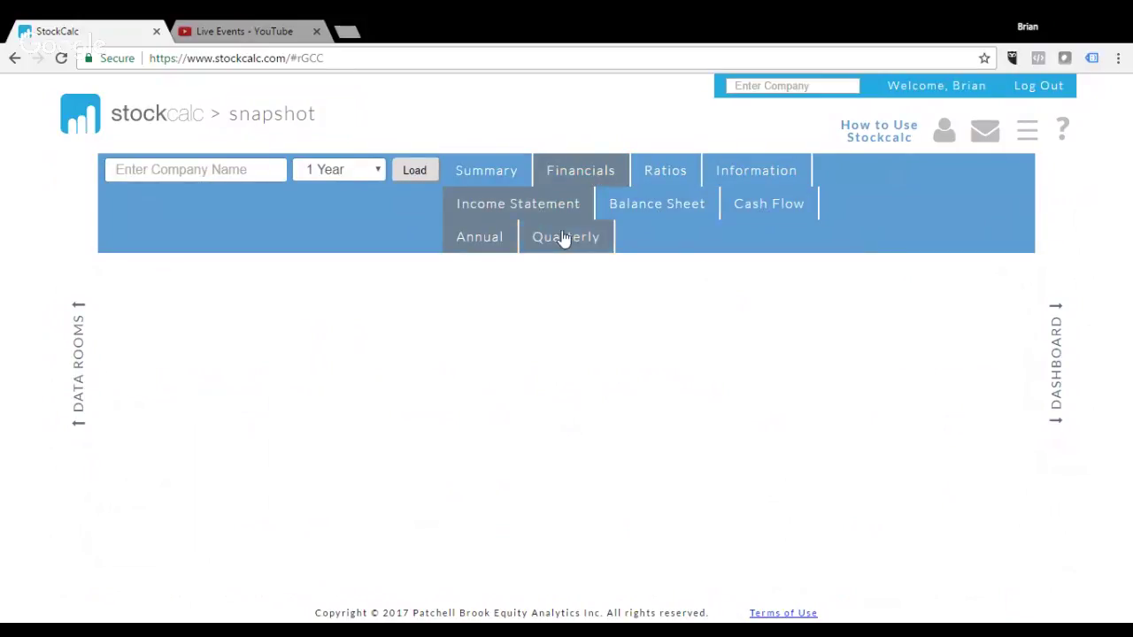
left_click(676, 173)
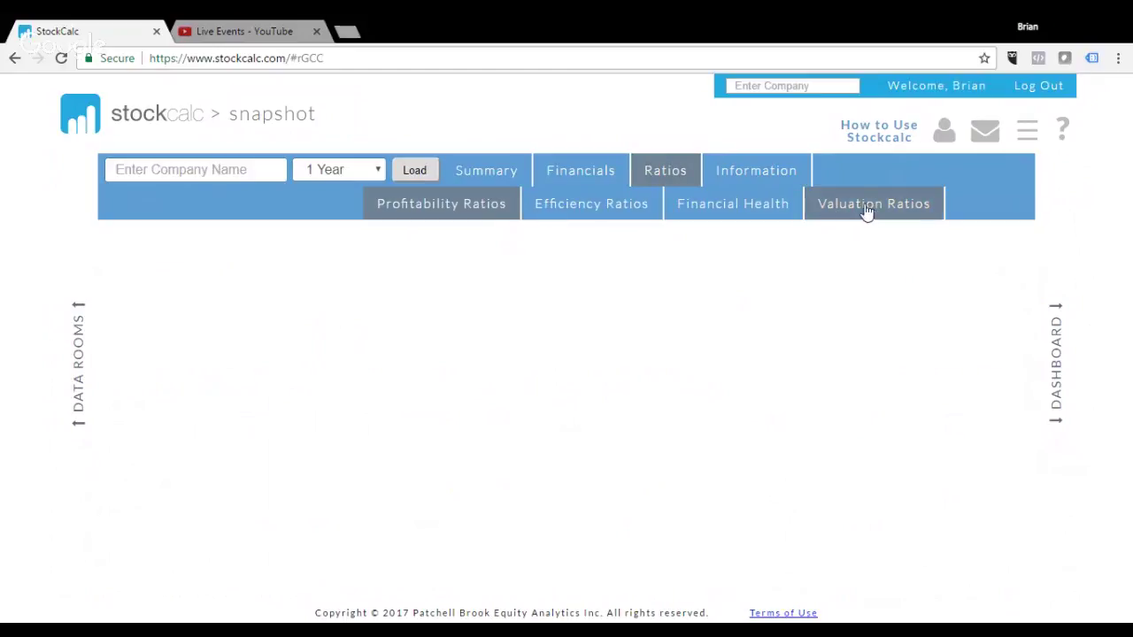
left_click(771, 175)
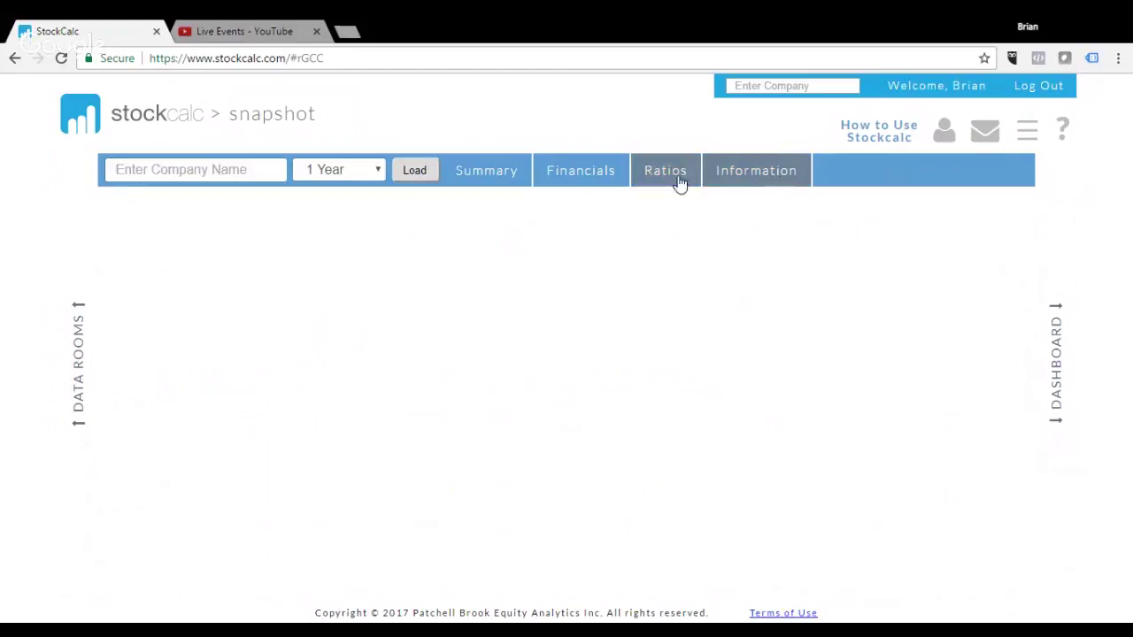
left_click(565, 177)
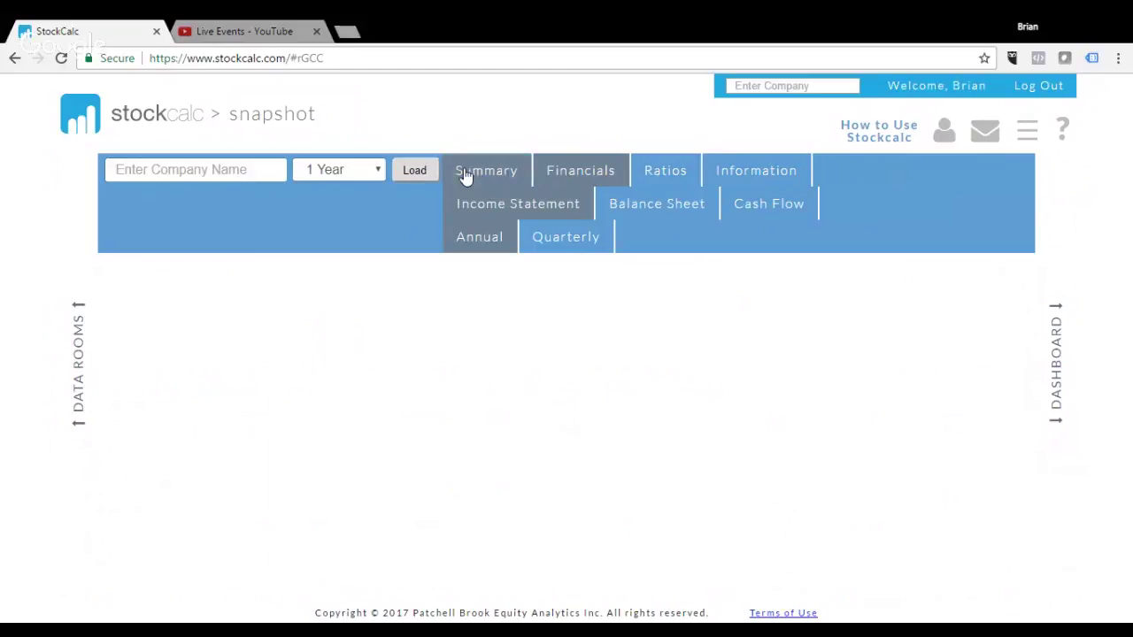
Step: Return to the snapshot Summary and load Facebook (FB:NAS) with its one-year price chart
left_click(506, 177)
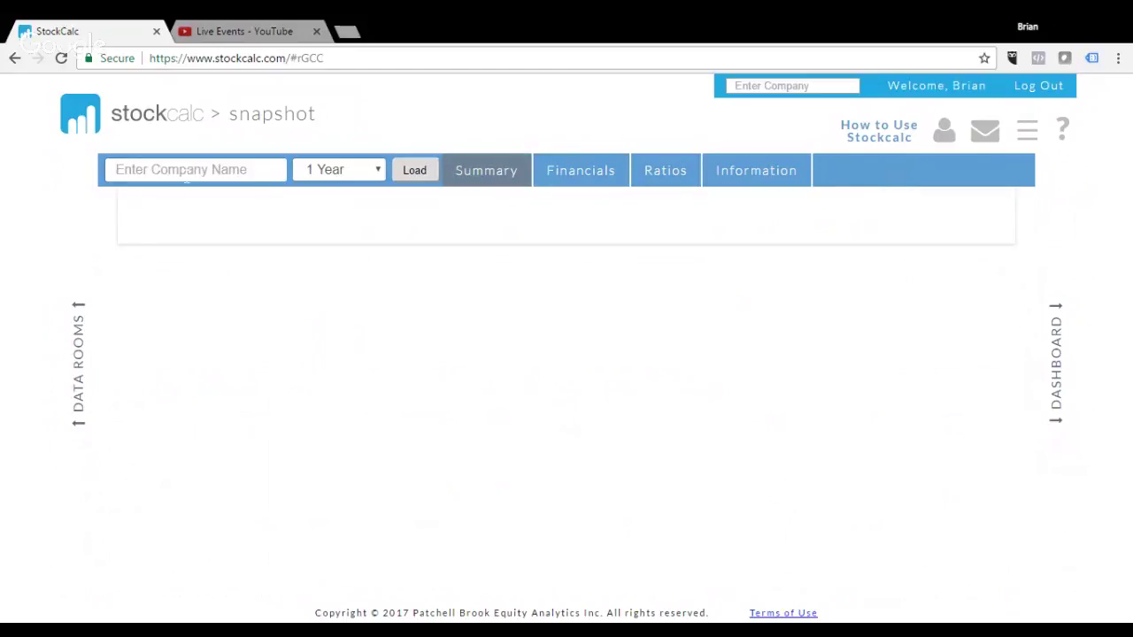
type("fb")
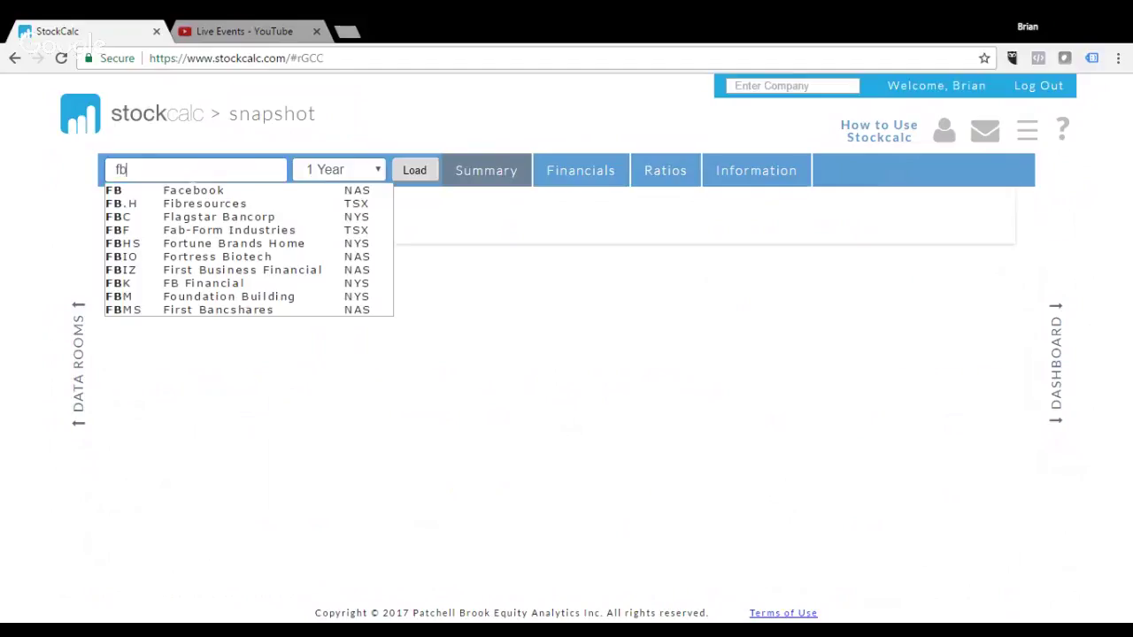
left_click(223, 192)
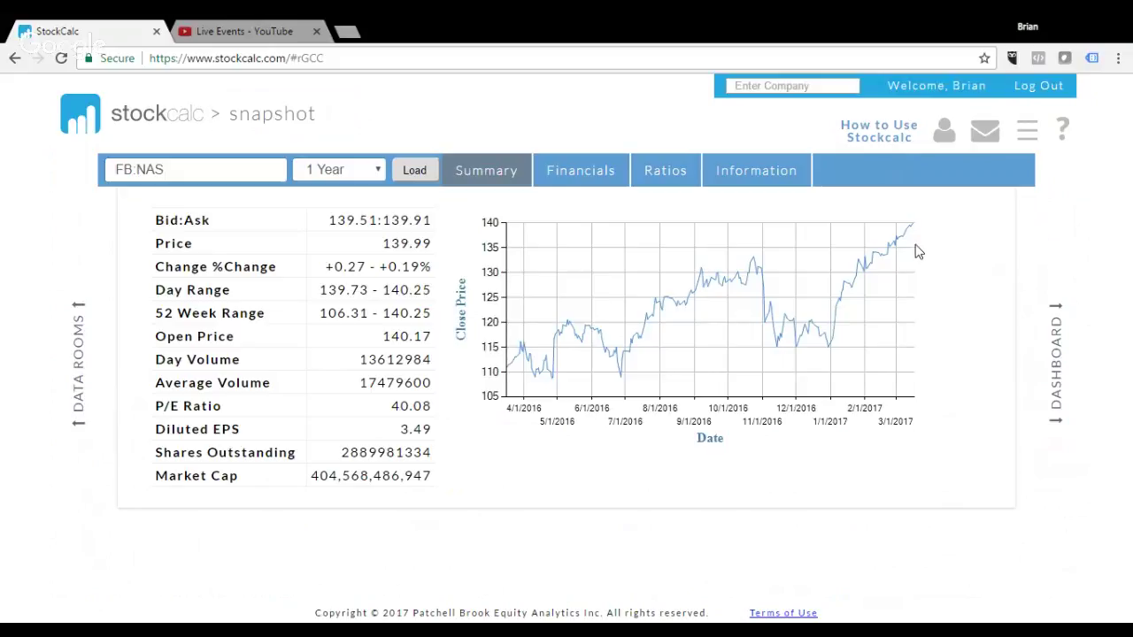
Step: View Facebook's income statement, balance sheet and cash flow, showing the cash flow by quarter
left_click(587, 171)
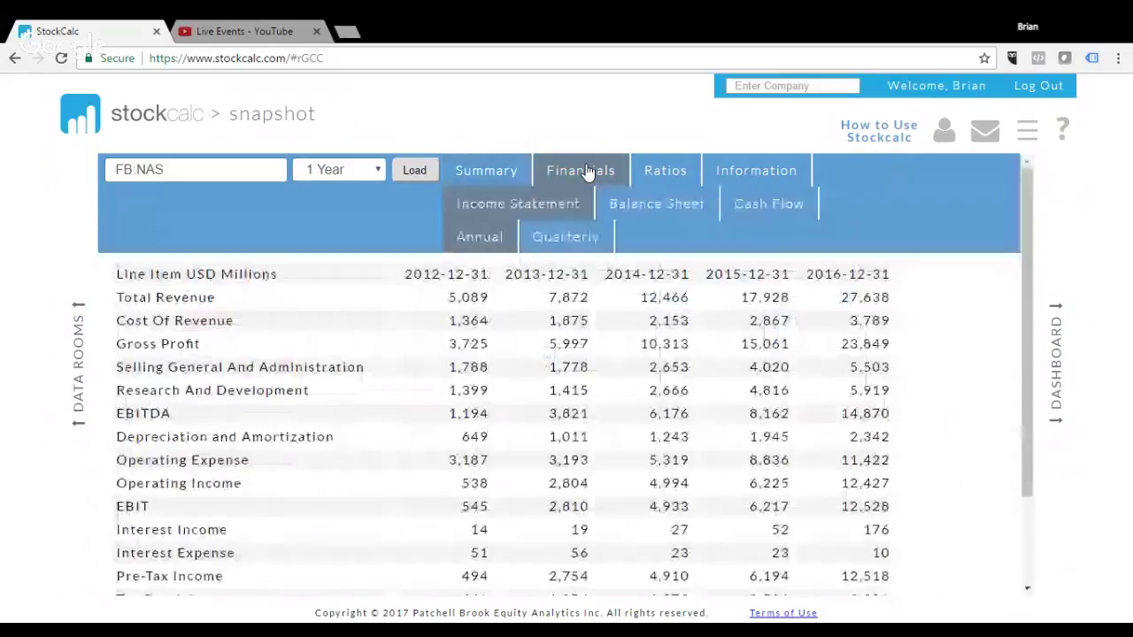
left_click(655, 203)
left_click(775, 205)
left_click(577, 237)
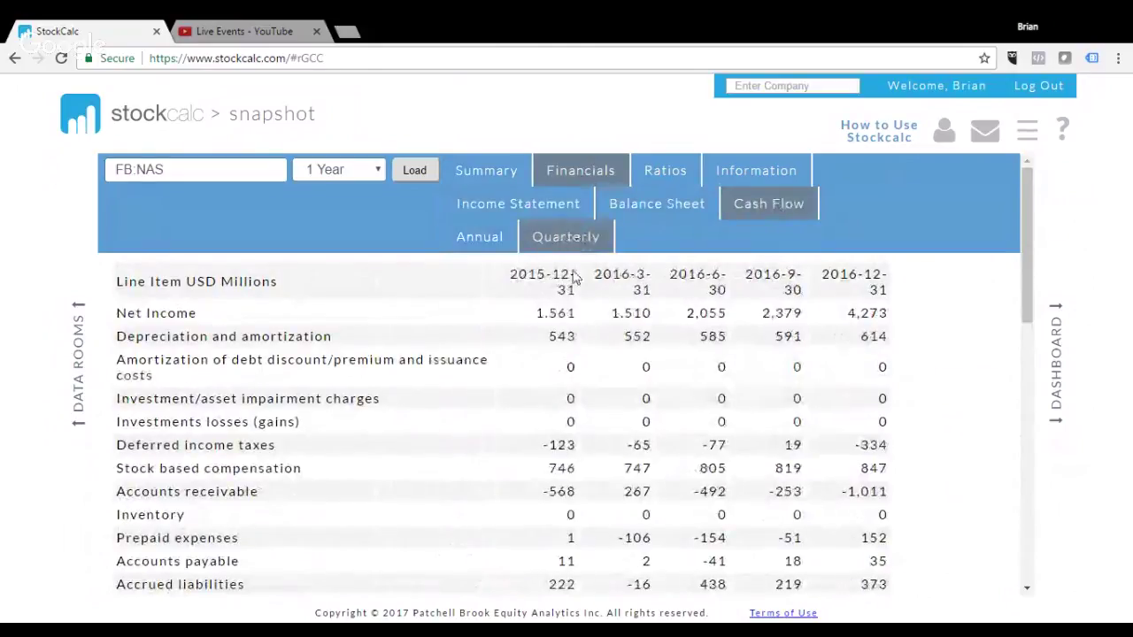
Step: View Facebook's profitability and efficiency ratios, highlighting the 2012 and 2015 Receivable Turnover values in turn
left_click(654, 172)
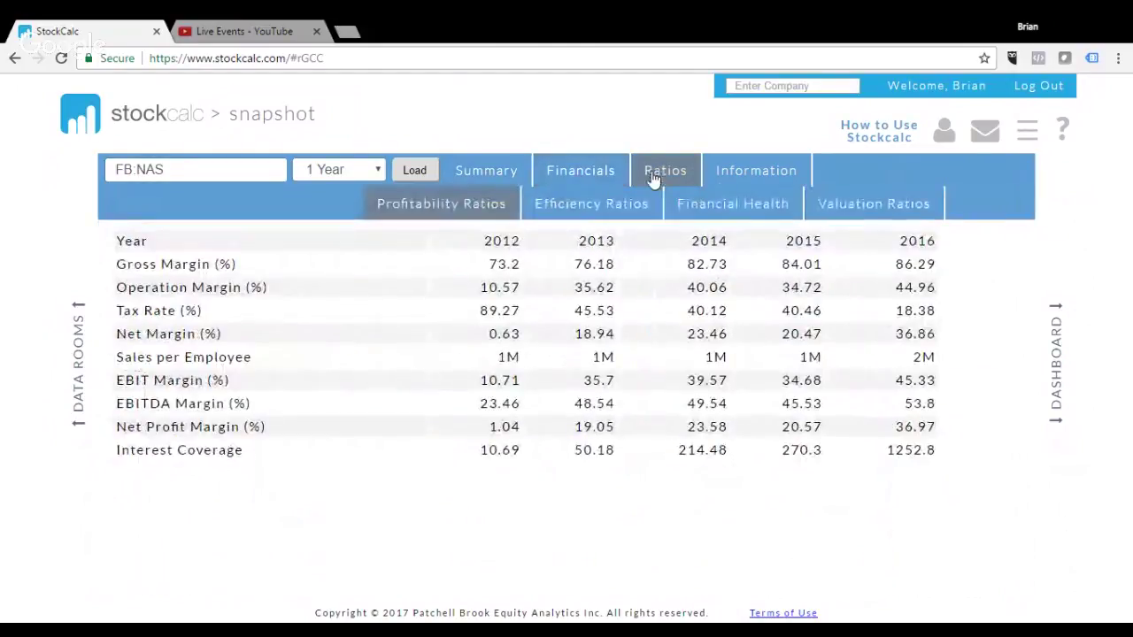
left_click(573, 207)
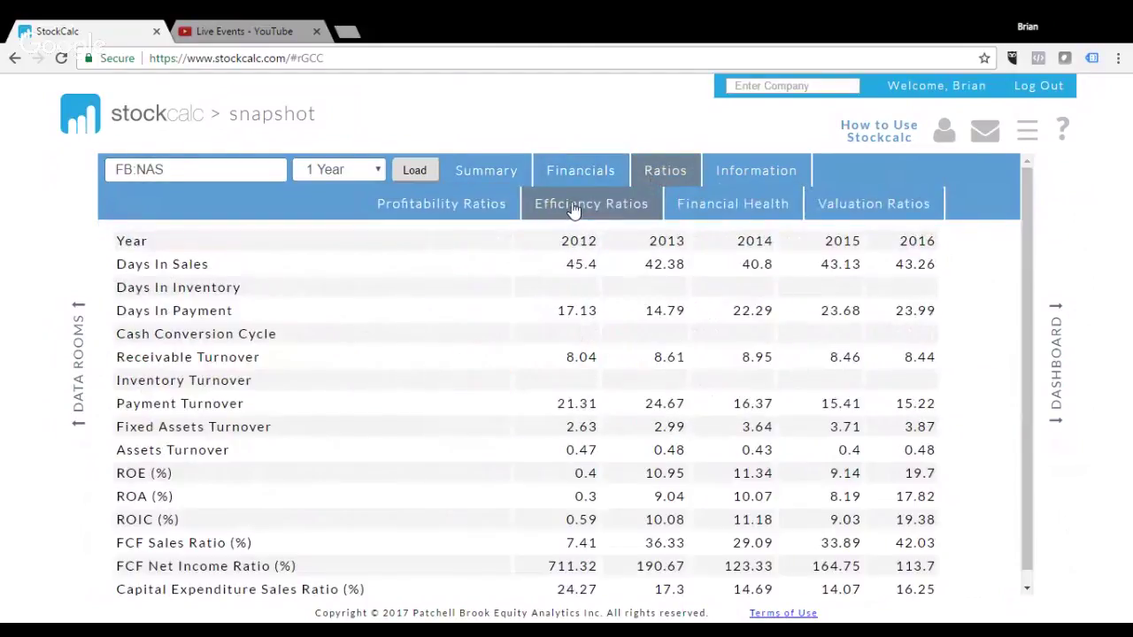
scroll(279, 368, "down", 1)
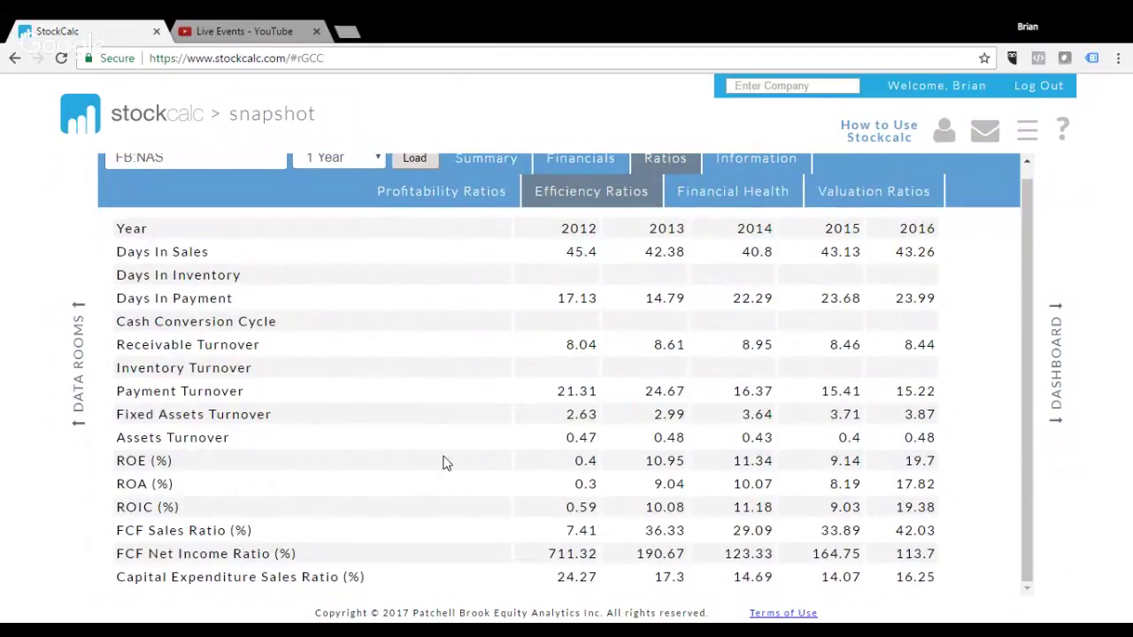
scroll(824, 301, "up", 1)
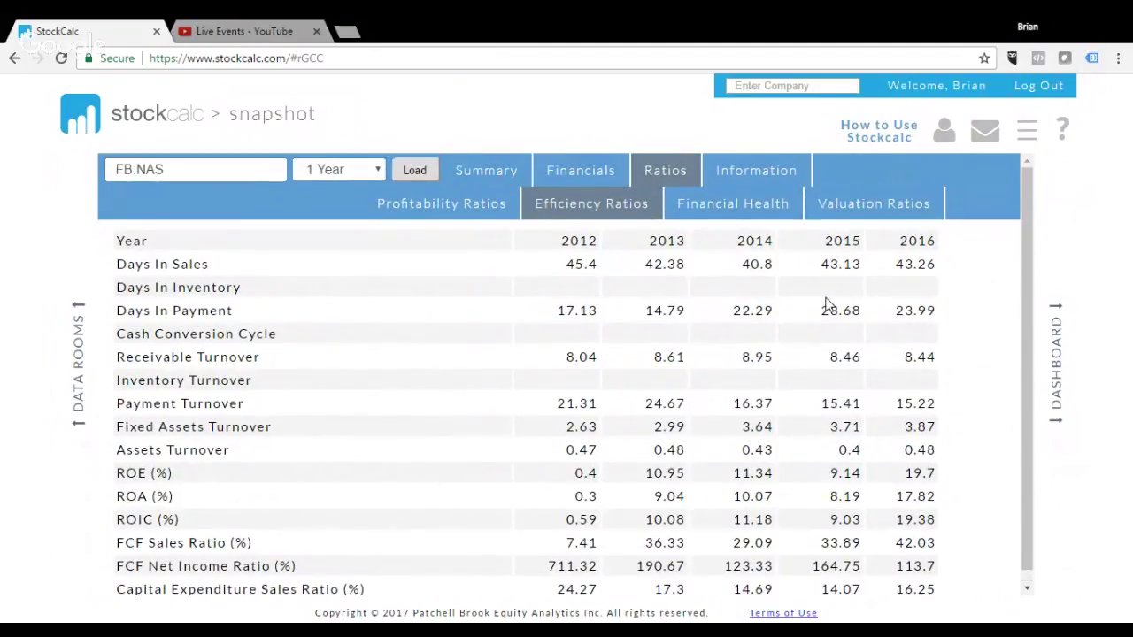
double_click(572, 361)
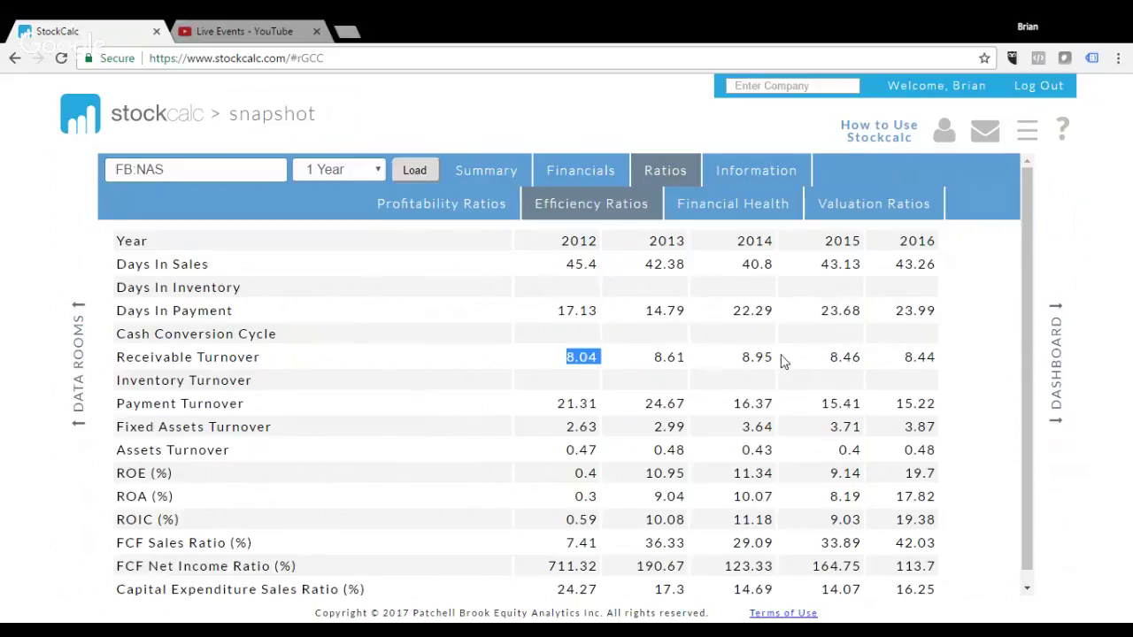
double_click(841, 357)
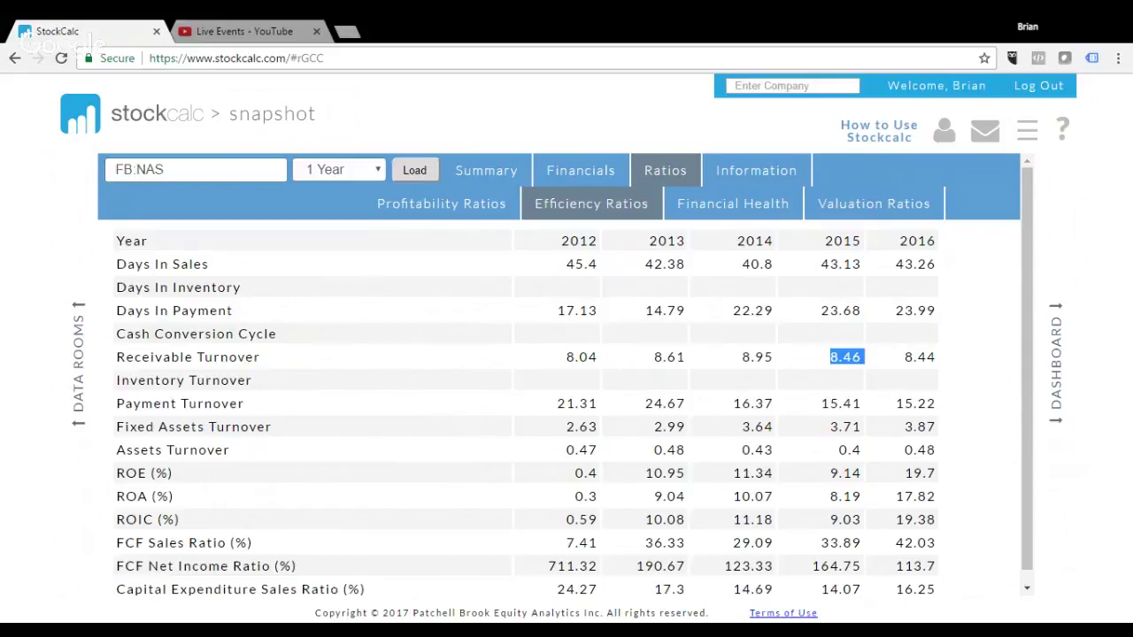
left_click(849, 382)
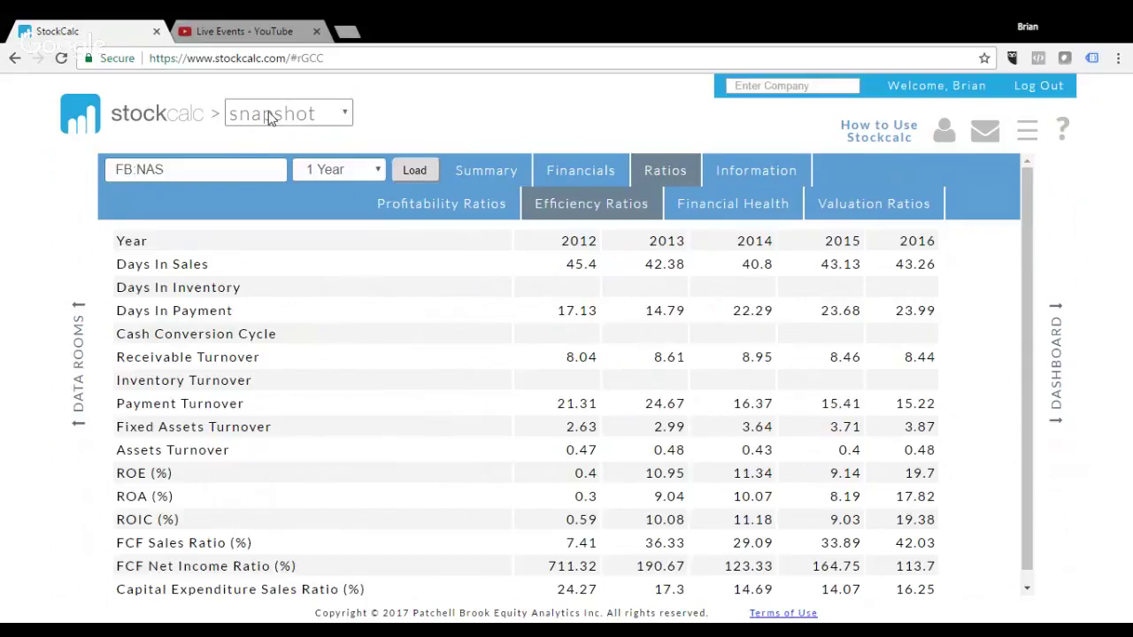
Step: Switch from the Snapshot page to the Dashboard page
key("Right")
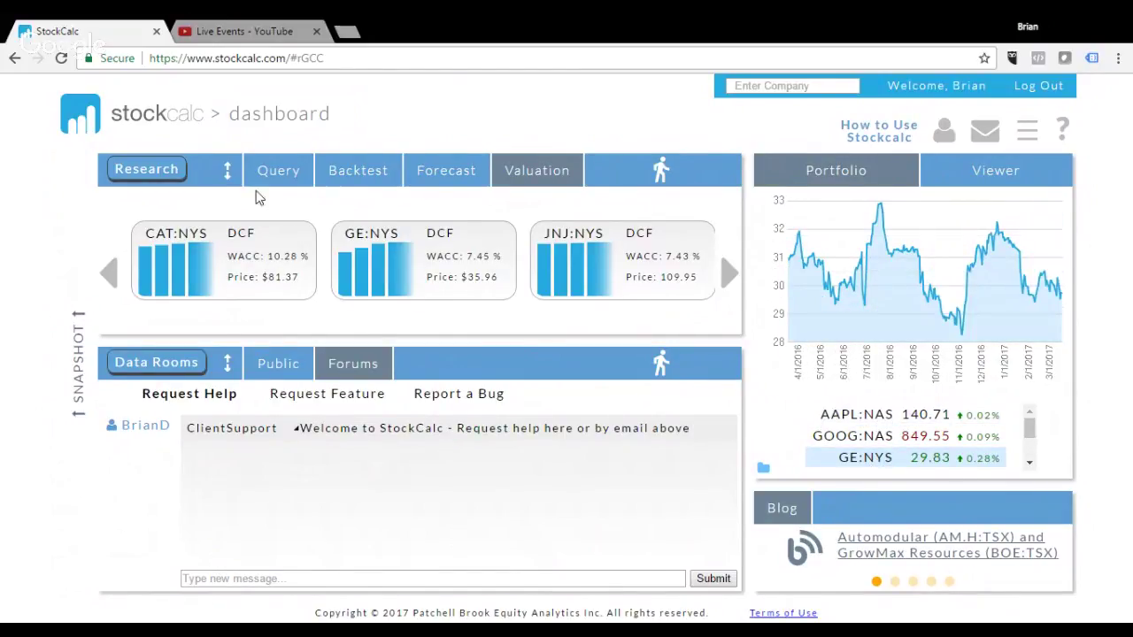
Step: Expand and collapse the dashboard's Research section, and show the public data rooms with Caterpillar selected
left_click(228, 172)
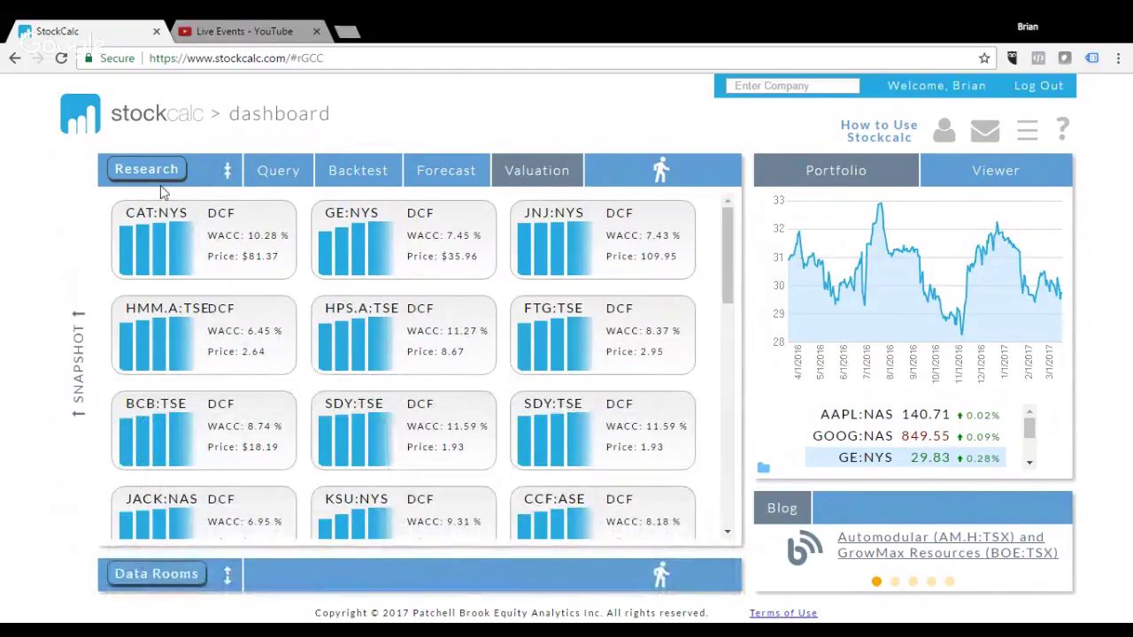
left_click(228, 173)
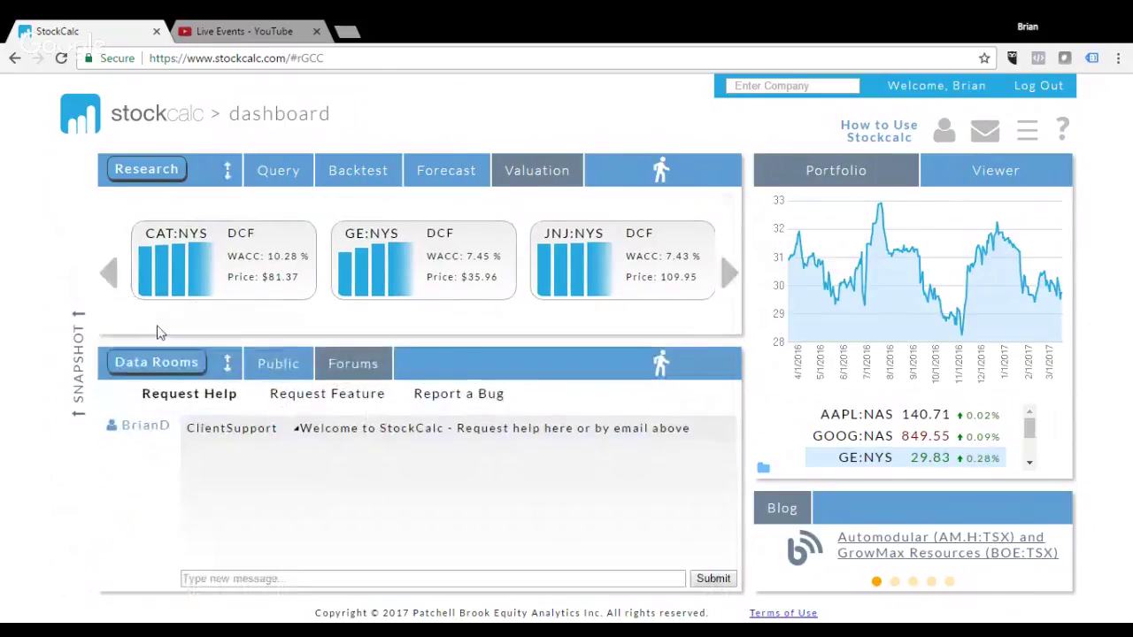
left_click(290, 366)
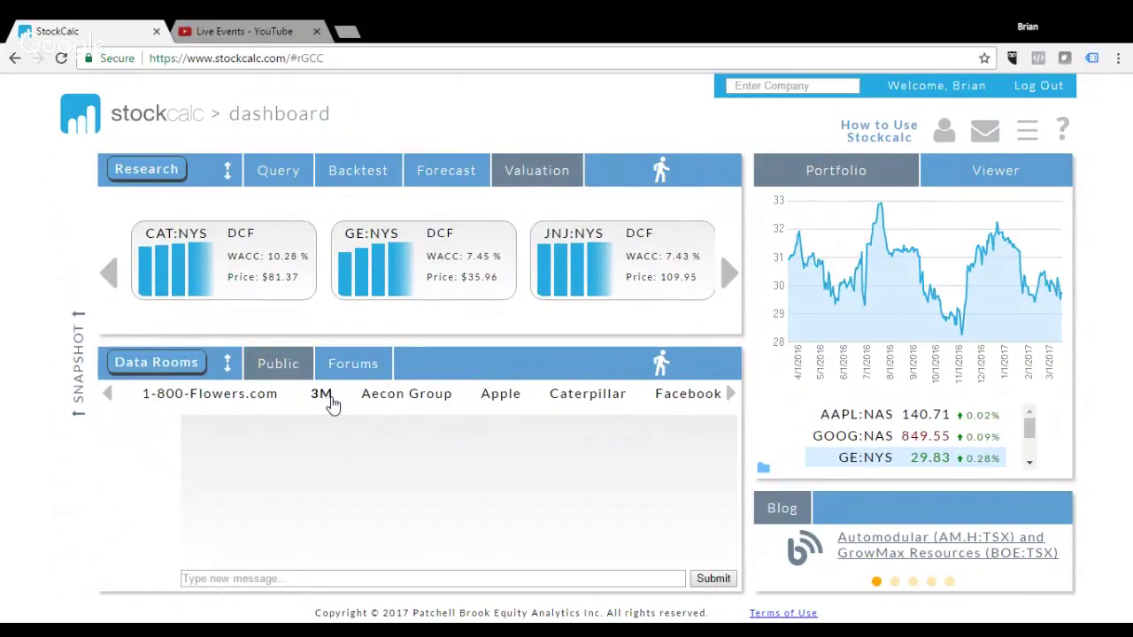
left_click(580, 396)
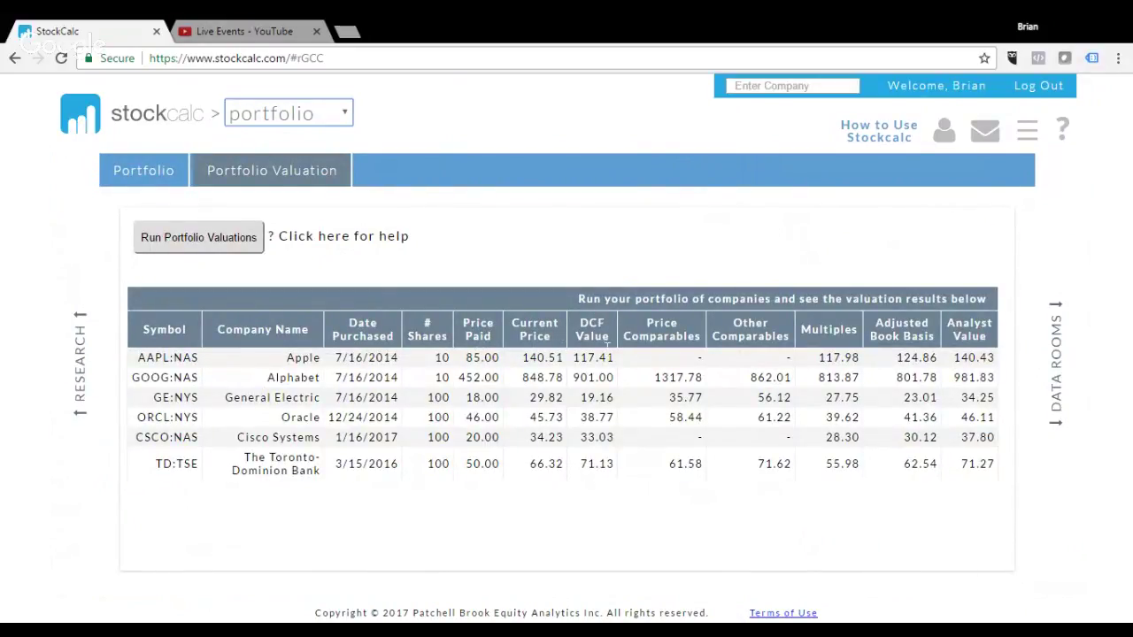
Step: Highlight the valuation method headings from DCF Value to Analyst Value in the Portfolio Valuation table, including Other Comparables and Multiples individually
left_click_drag(579, 324, 991, 350)
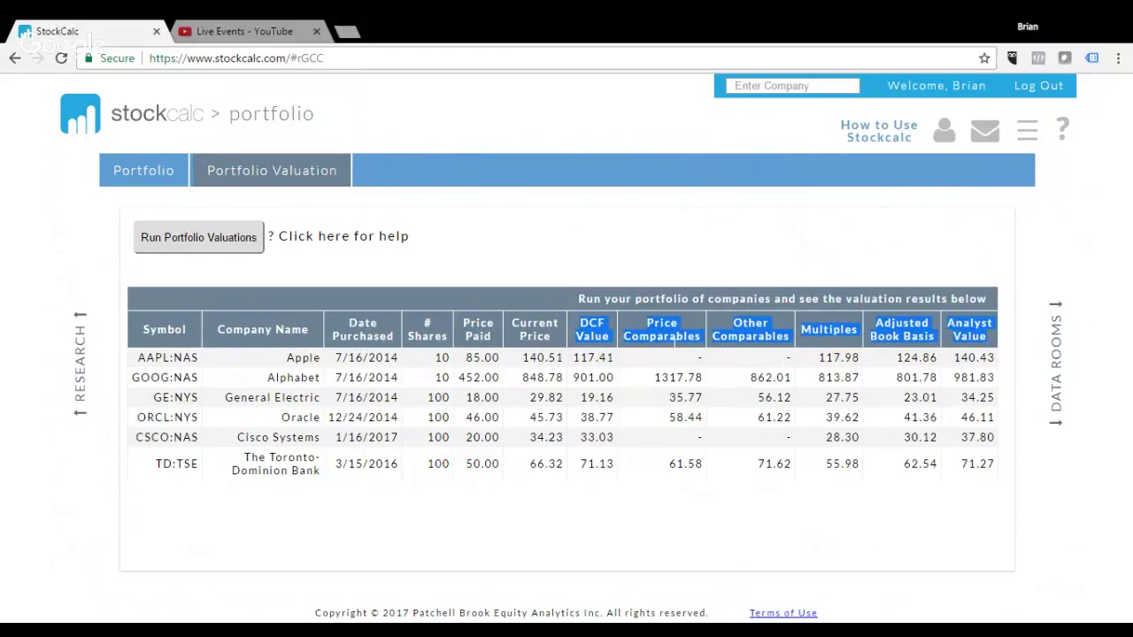
left_click(676, 338)
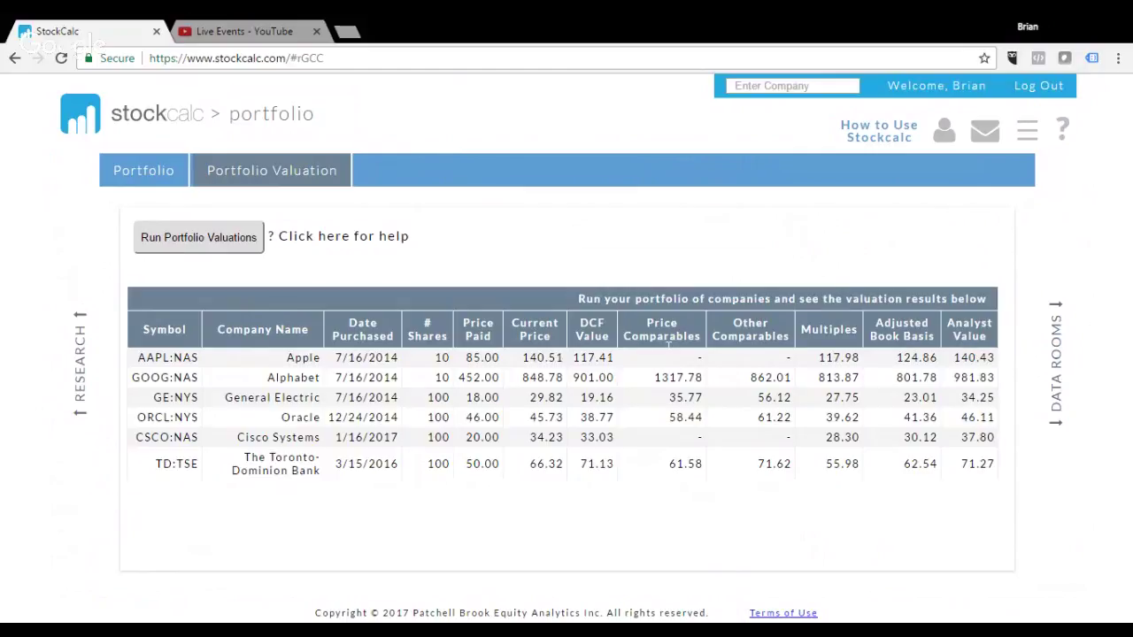
left_click_drag(731, 320, 784, 336)
left_click(770, 329)
left_click_drag(827, 340, 857, 340)
left_click(847, 339)
Step: From the Home page, view the undervalued stocks and examine the results' valuation columns through the end of the first page
left_click(263, 146)
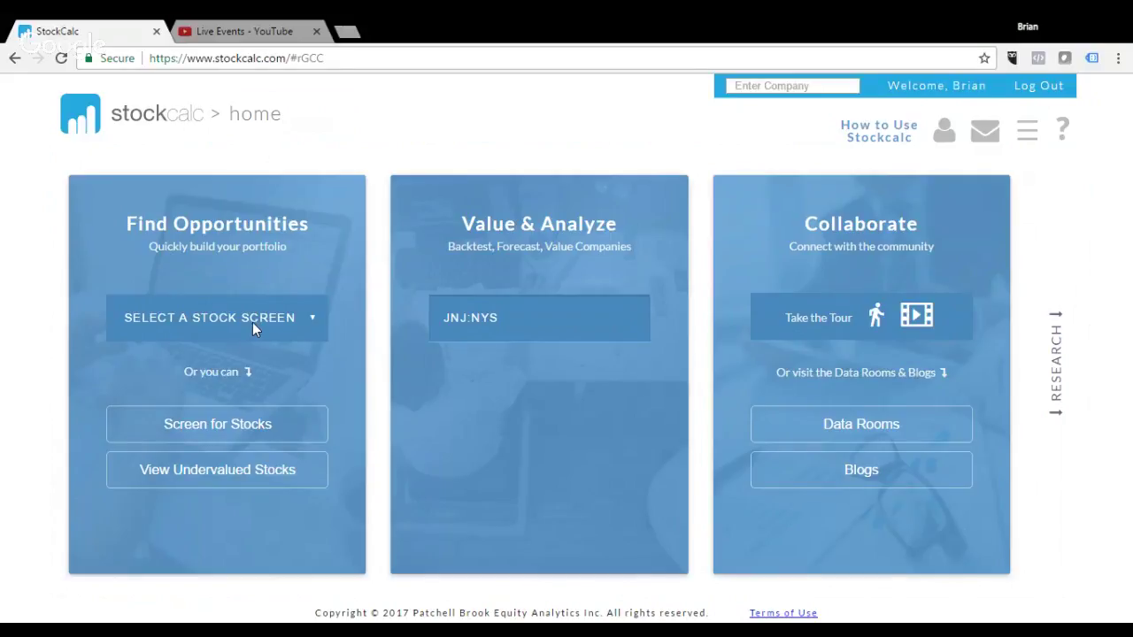
left_click(235, 476)
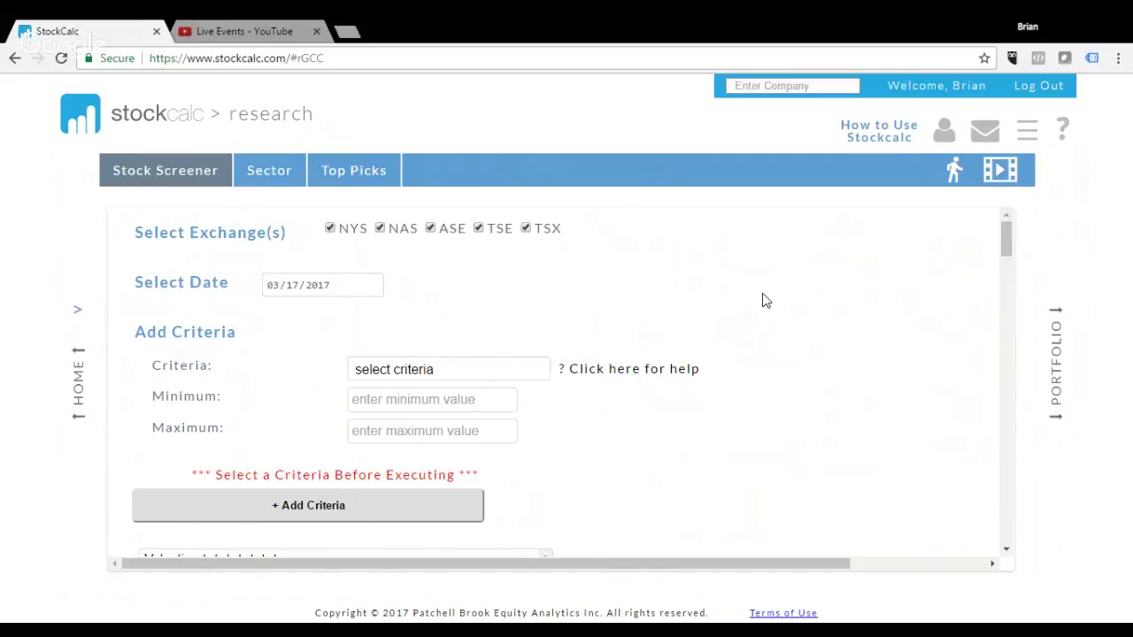
scroll(765, 300, "down", 2)
scroll(765, 301, "down", 3)
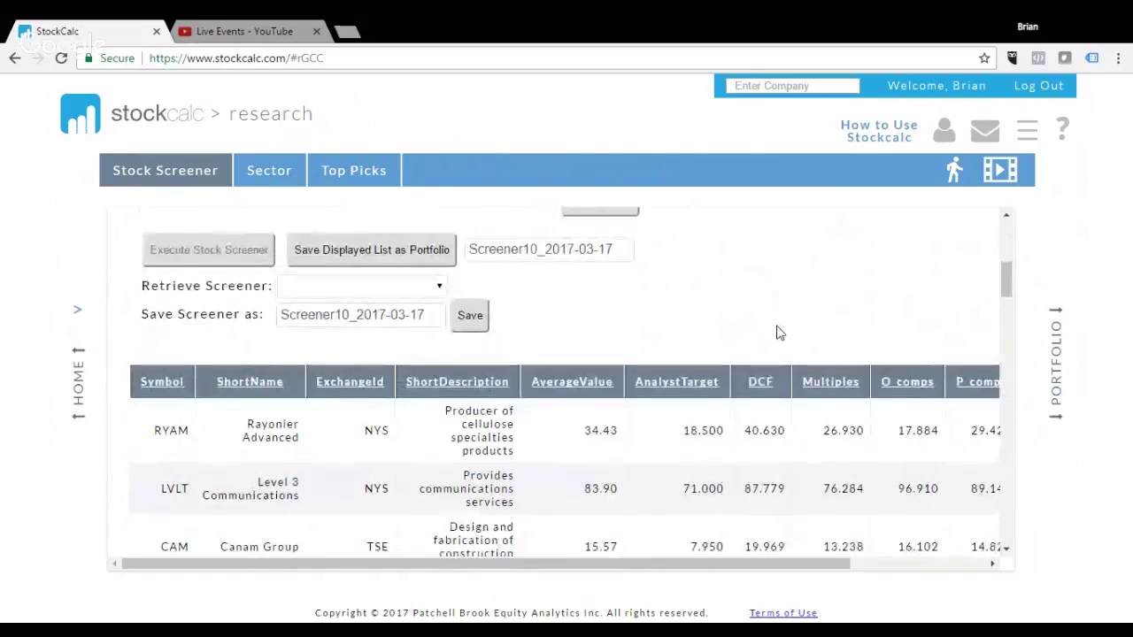
scroll(735, 381, "down", 1)
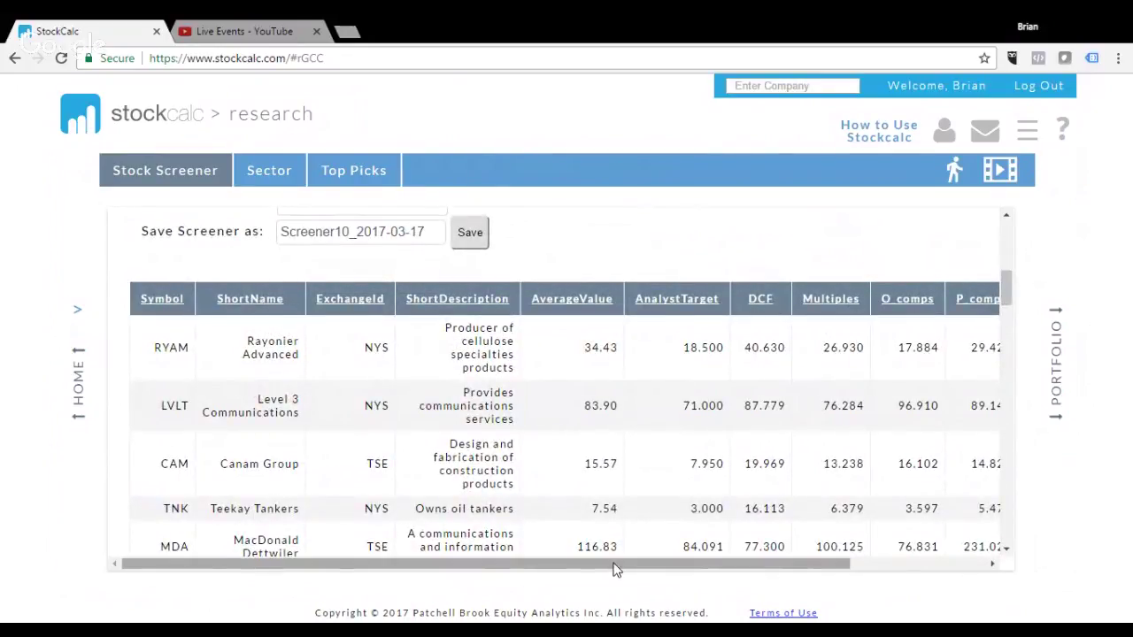
left_click_drag(617, 569, 814, 574)
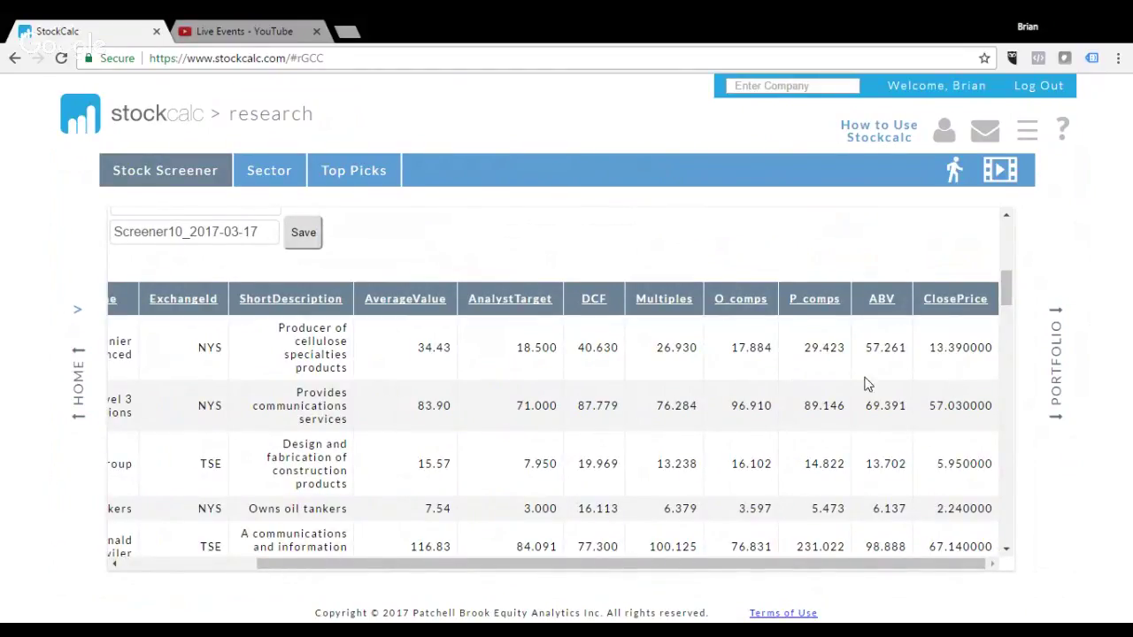
left_click_drag(599, 563, 406, 556)
scroll(531, 400, "down", 15)
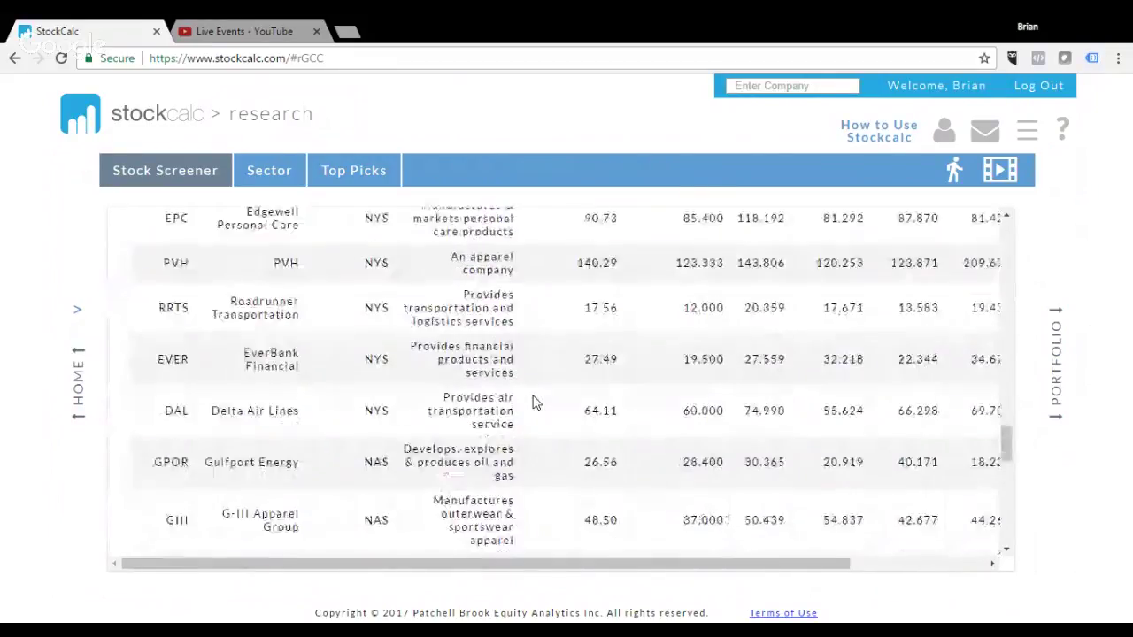
scroll(533, 403, "down", 15)
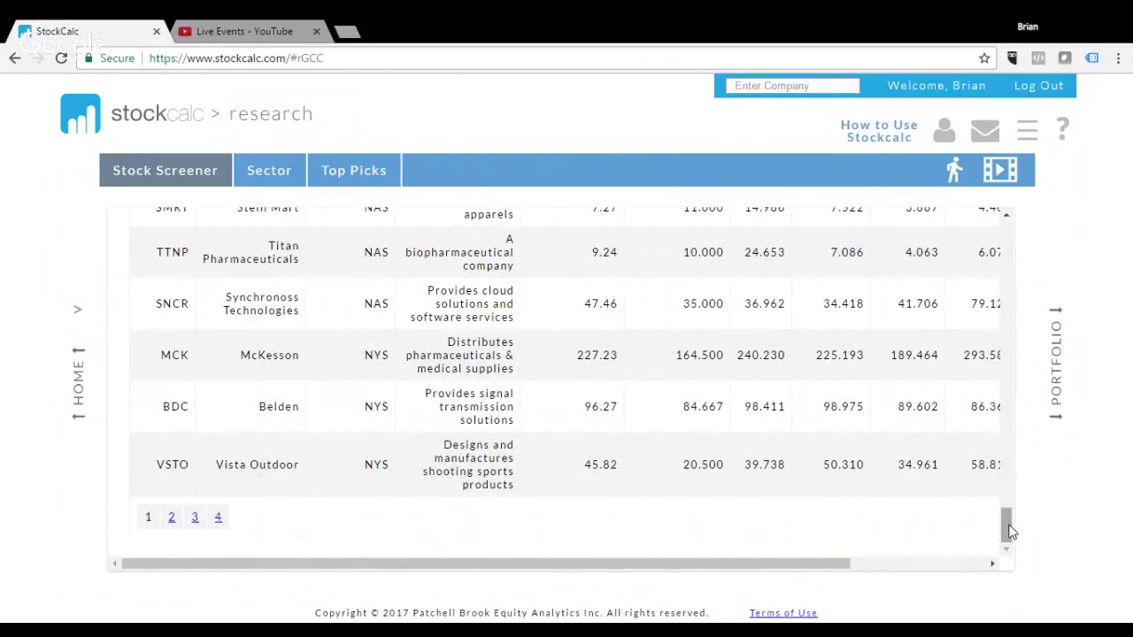
left_click_drag(1010, 529, 1008, 233)
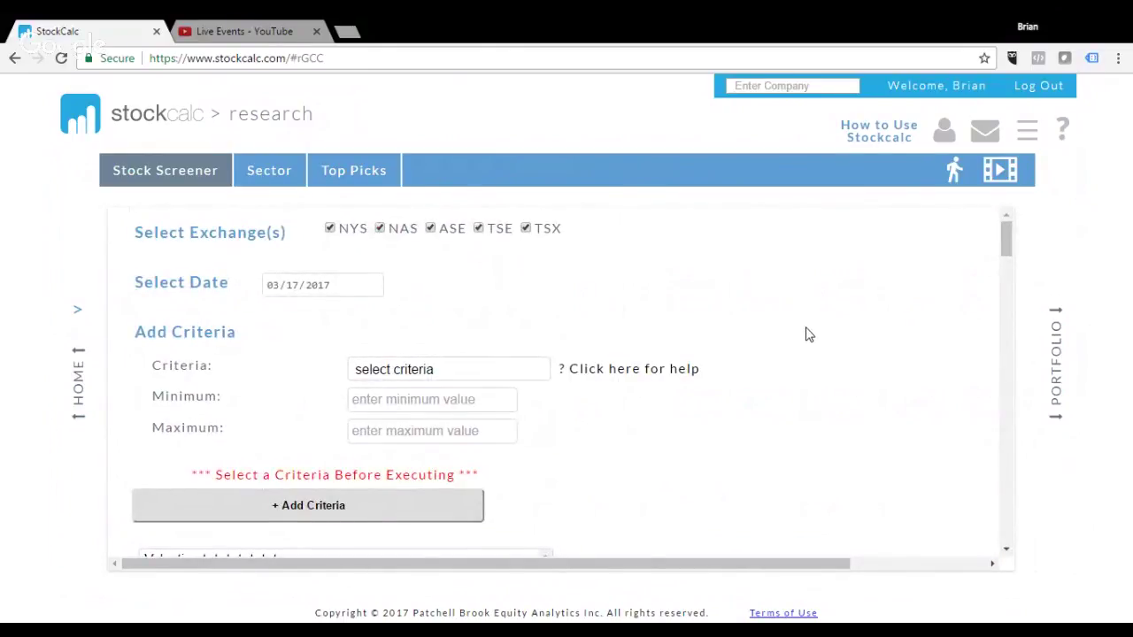
Step: Load the existing Valuation criterion for editing and enable Analyst Target, Discounted Cash Flow and Price Comparables
scroll(810, 334, "down", 4)
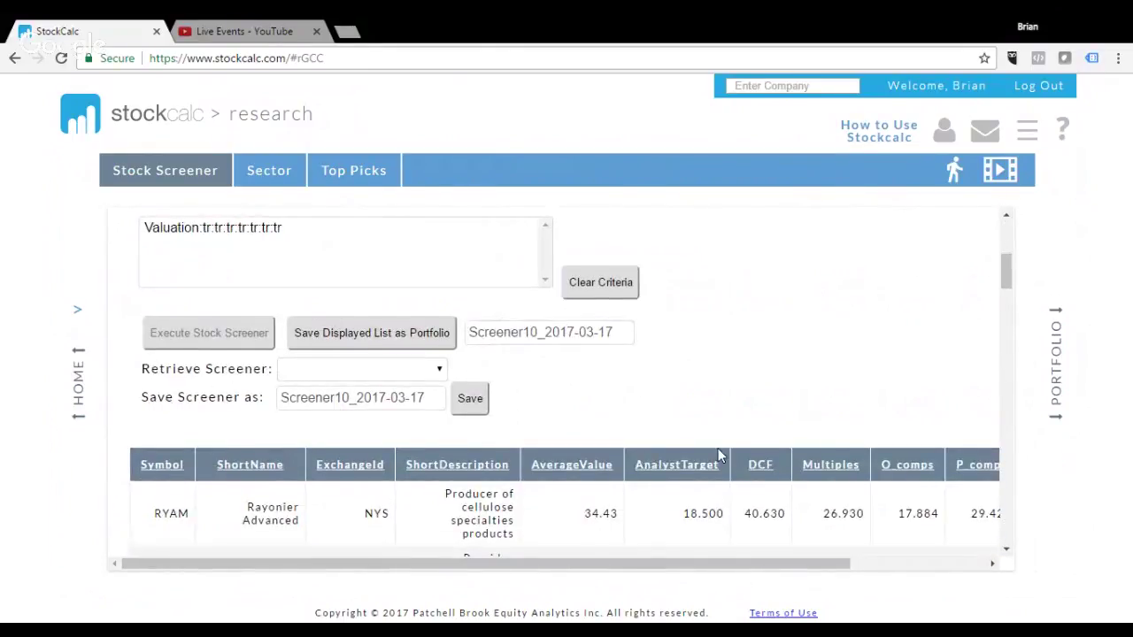
scroll(641, 460, "down", 2)
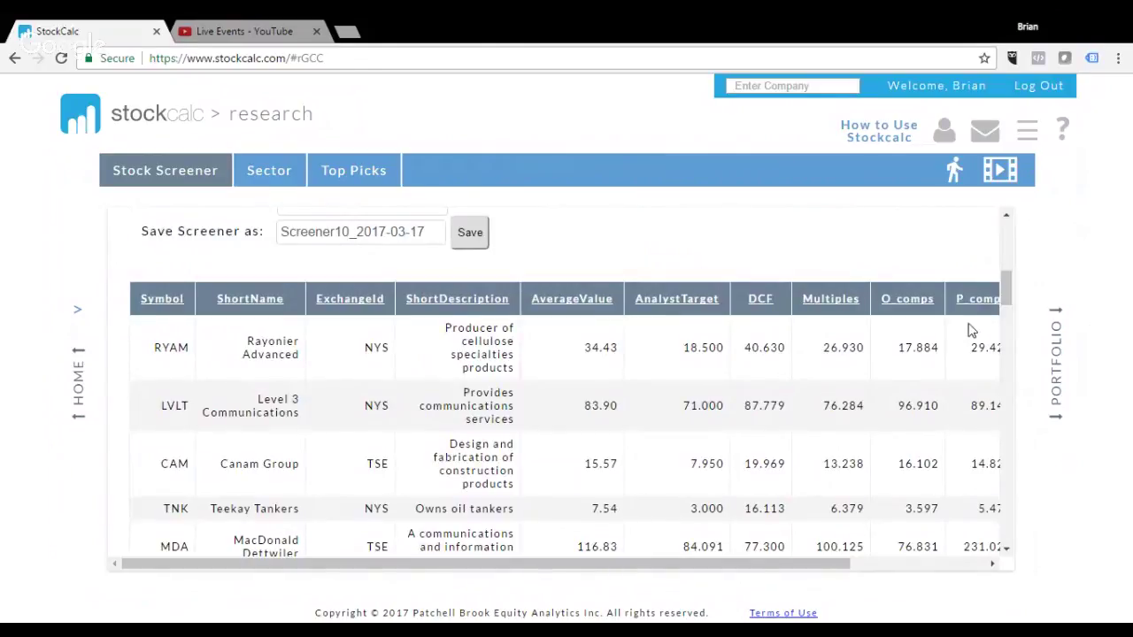
scroll(882, 349, "up", 3)
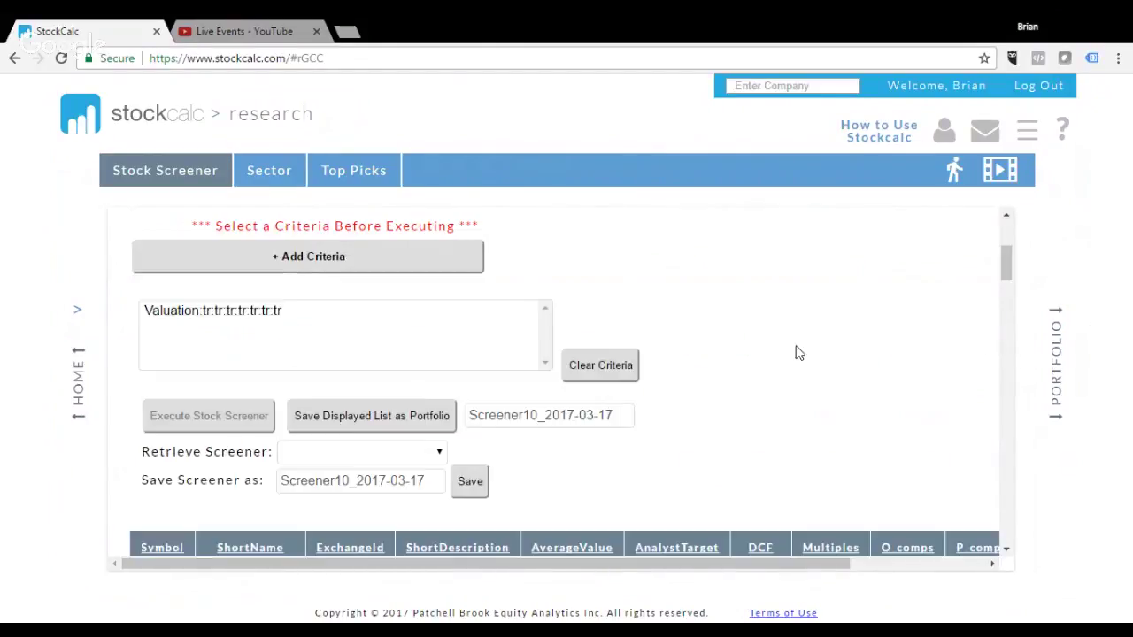
scroll(695, 384, "up", 1)
scroll(696, 384, "up", 1)
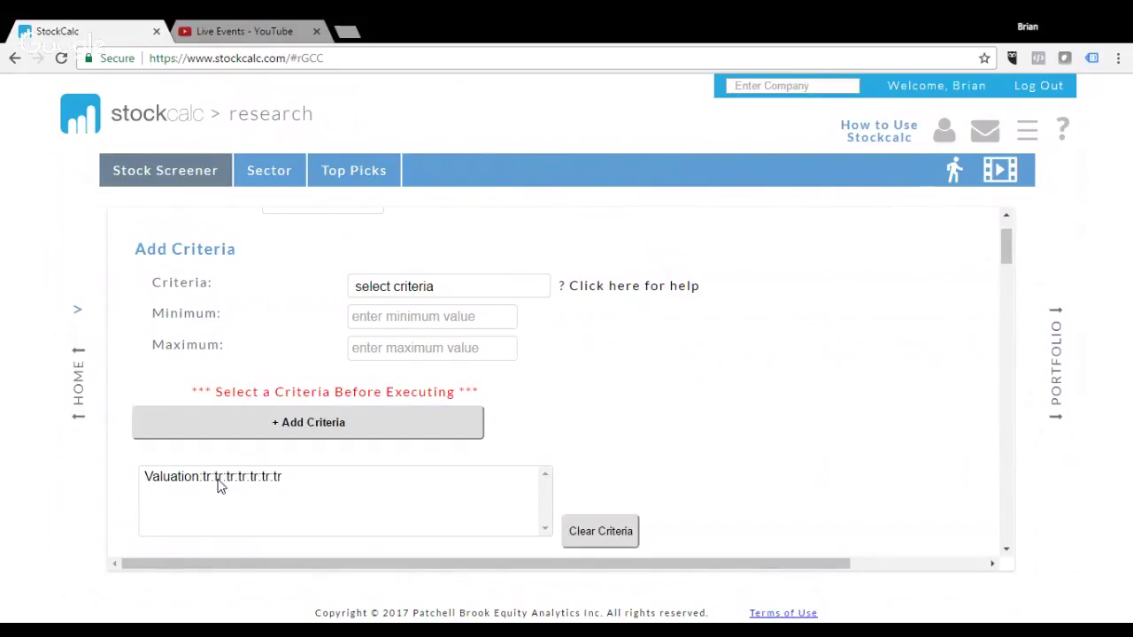
left_click(180, 479)
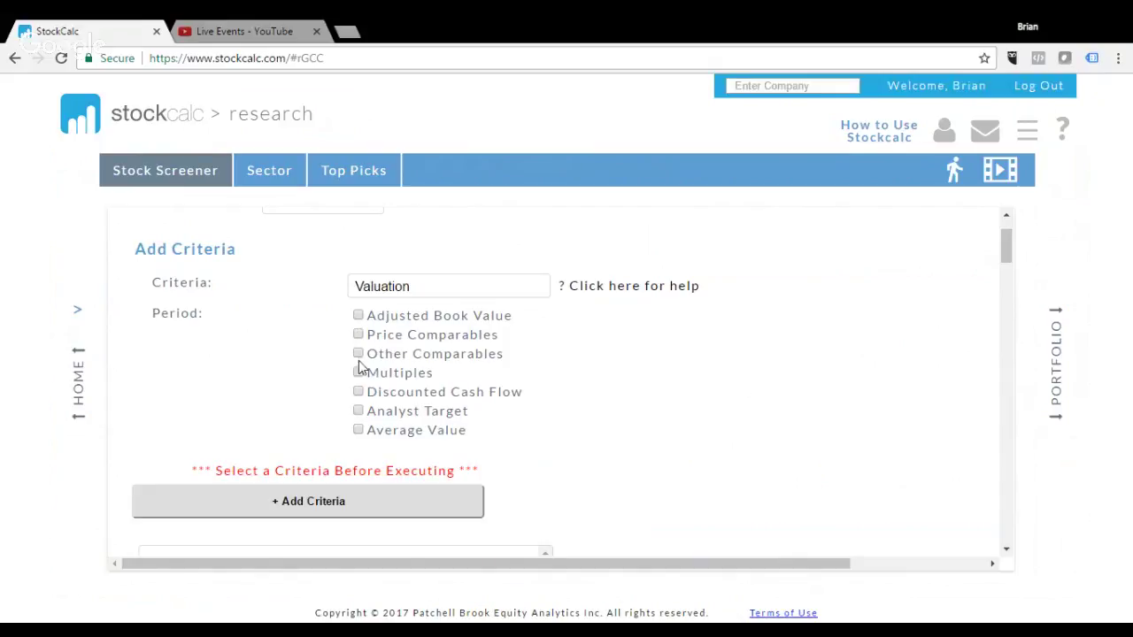
left_click(358, 411)
left_click(357, 392)
left_click(357, 335)
Step: Read the Valuation Screen help through to the Adjusted Book Value section and close it
left_click(640, 287)
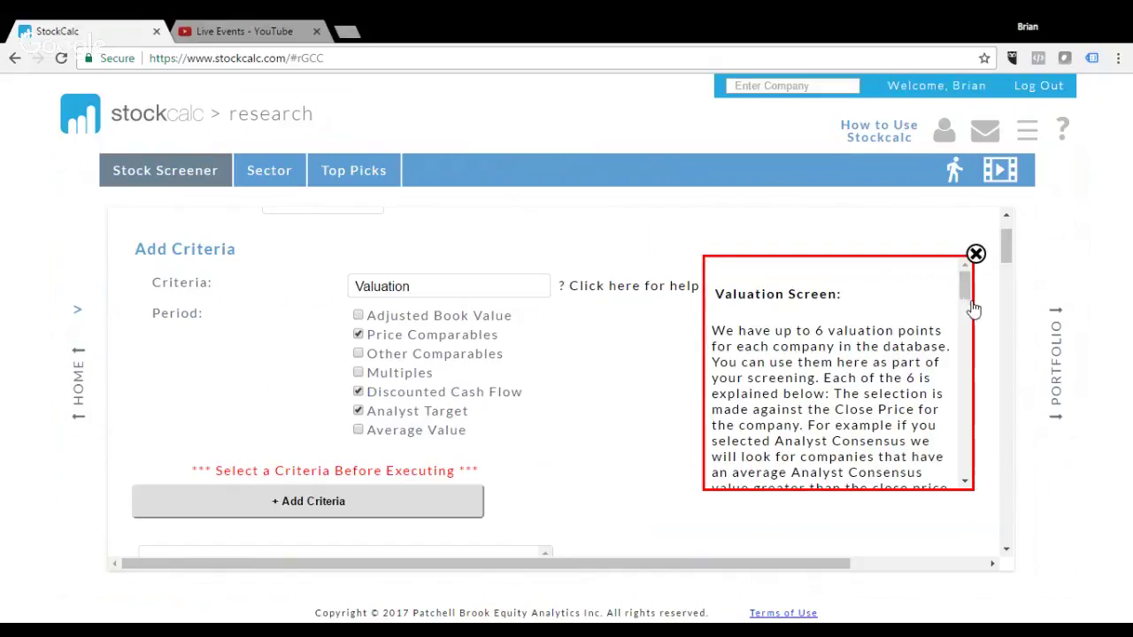
left_click(977, 305)
left_click(637, 290)
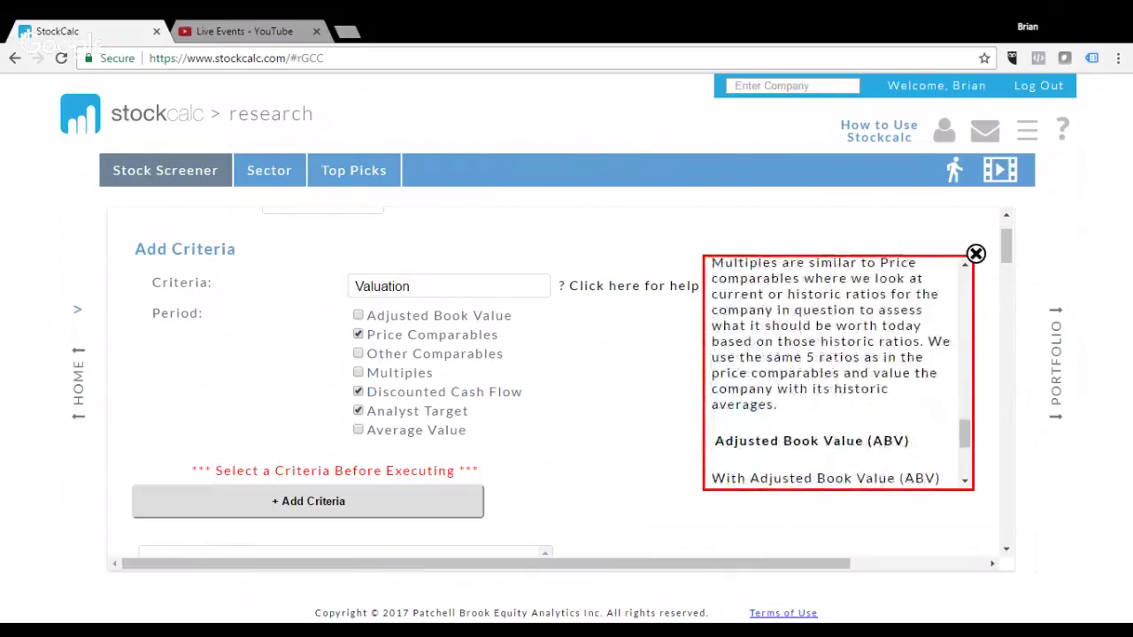
left_click(975, 255)
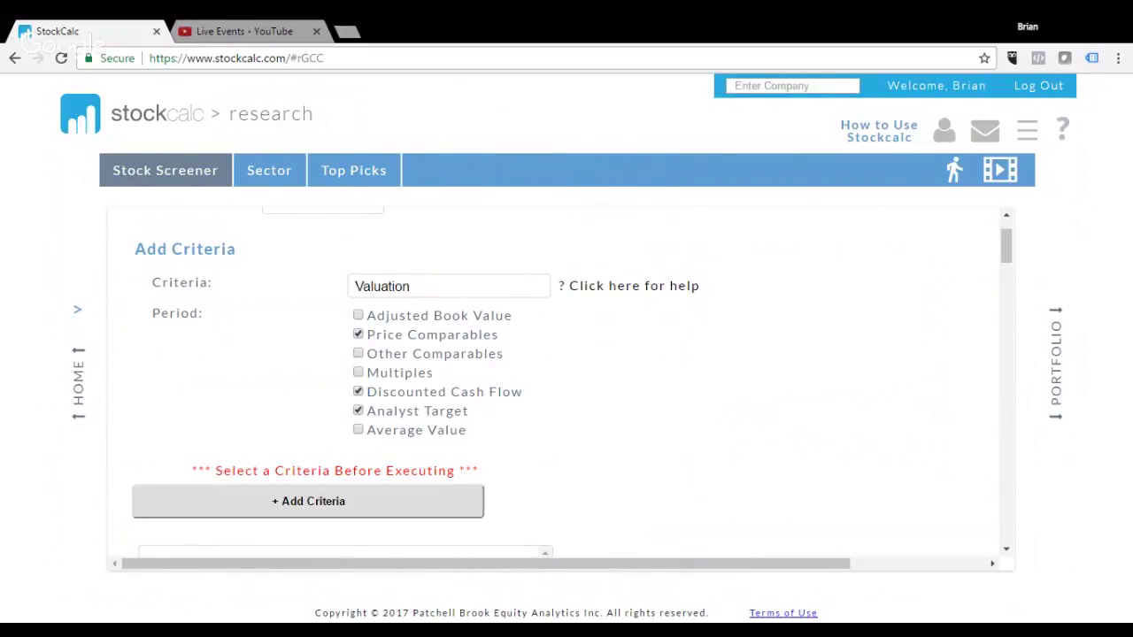
Step: Return to the Home page and highlight the JNJ:NYS ticker under Value & Analyze
left_click(78, 400)
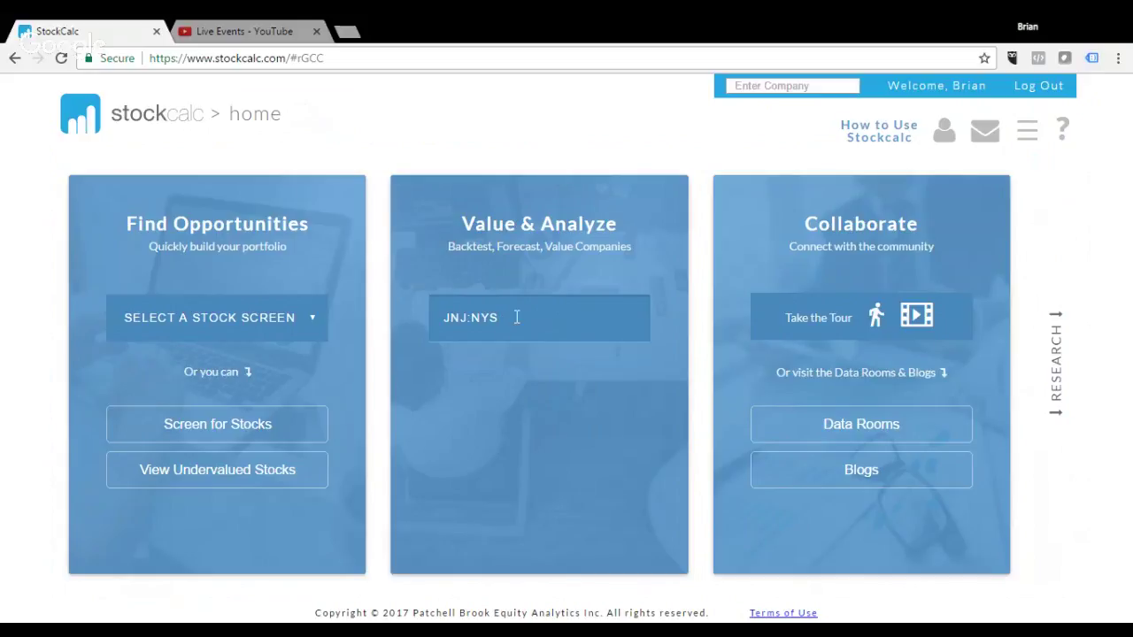
left_click_drag(516, 336, 452, 333)
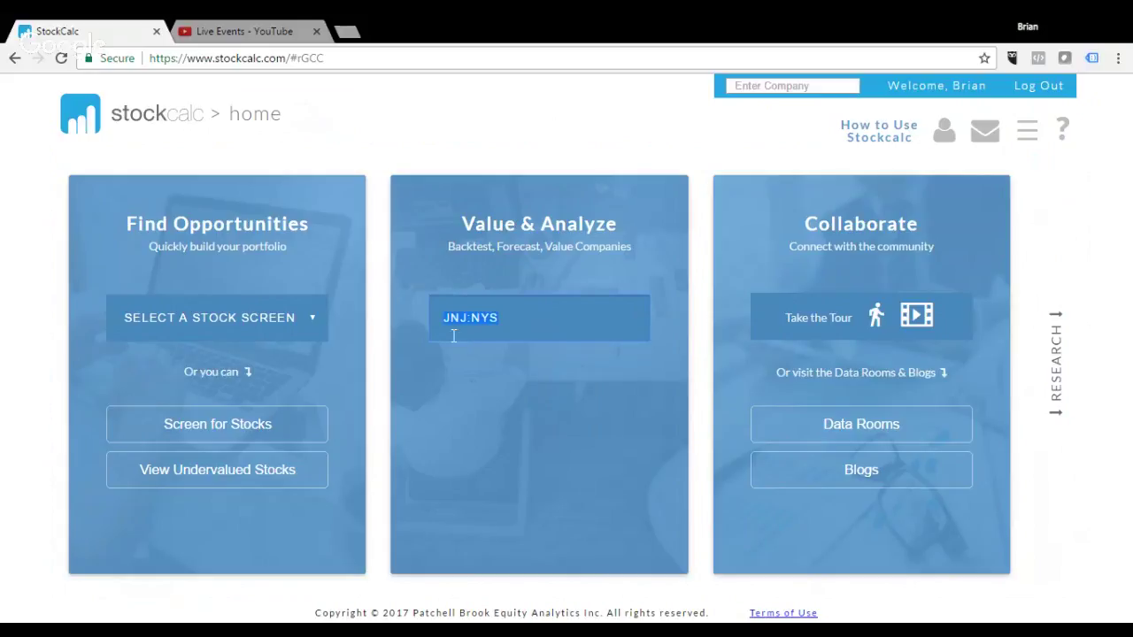
left_click(521, 329)
left_click_drag(505, 321, 445, 326)
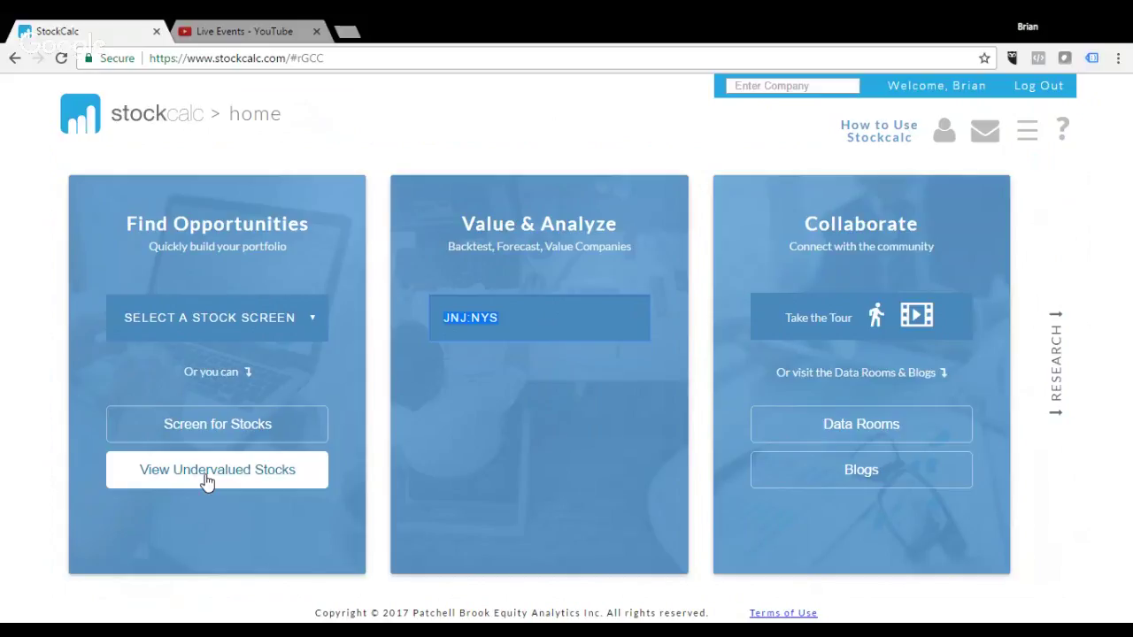
left_click(540, 324)
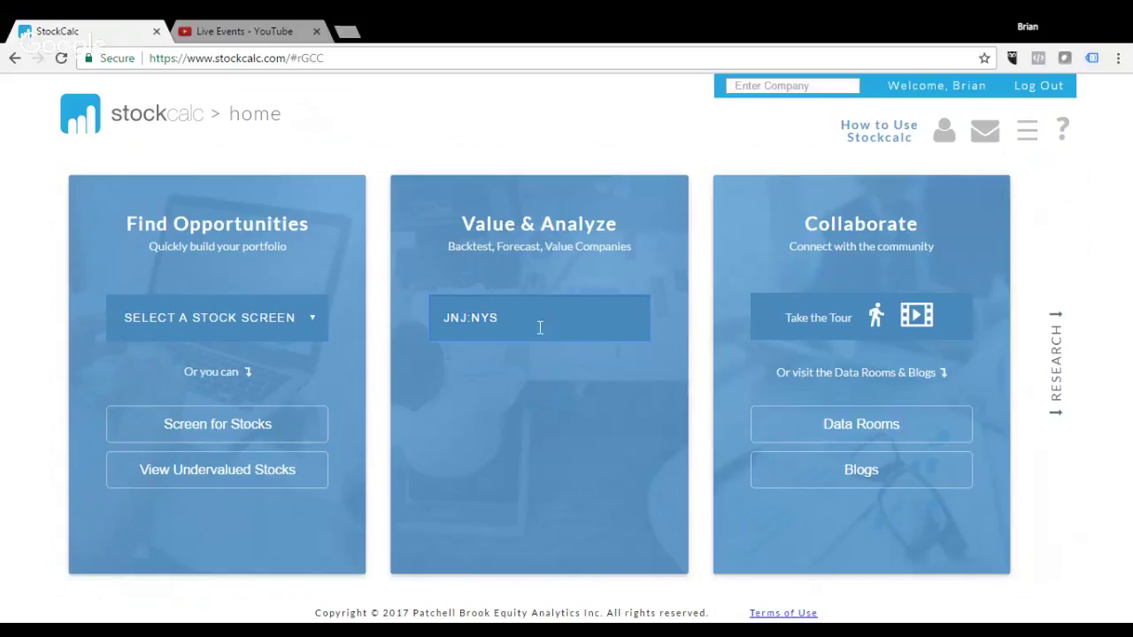